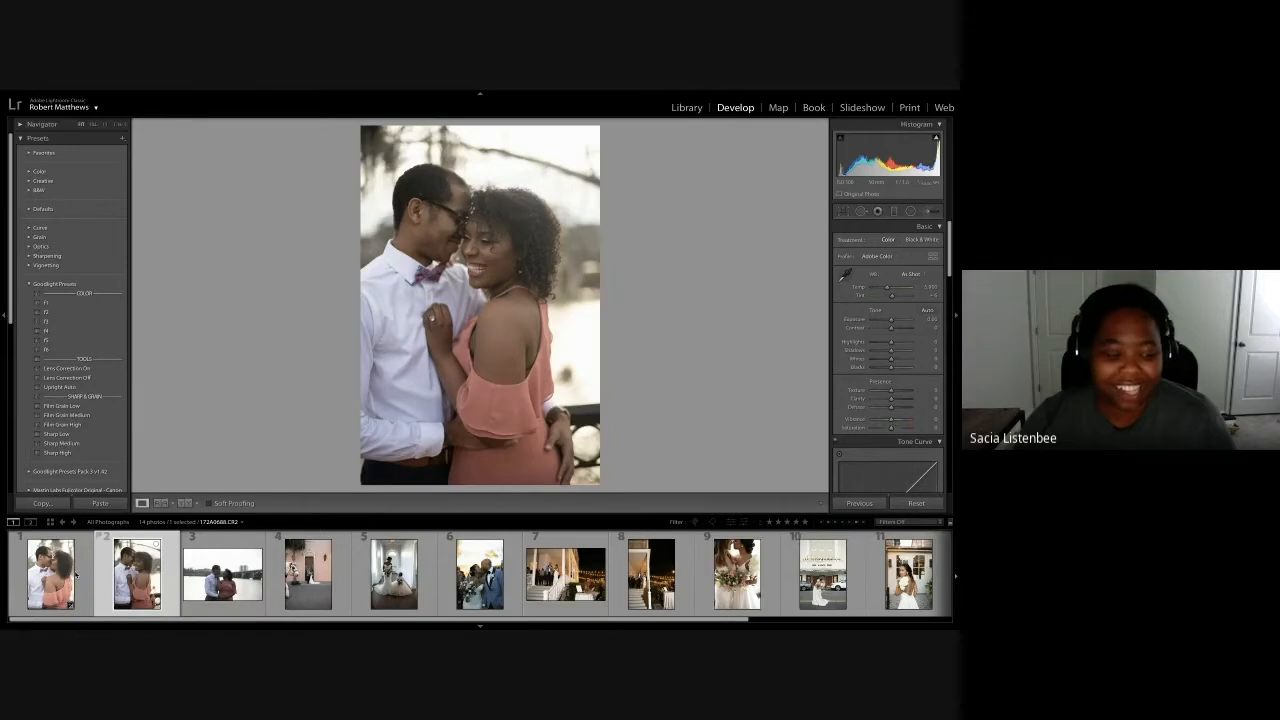
Select the first photo of the kissing couple and apply the F1 color preset from the Goodlight Presets
right_click(73, 574)
right_click(59, 577)
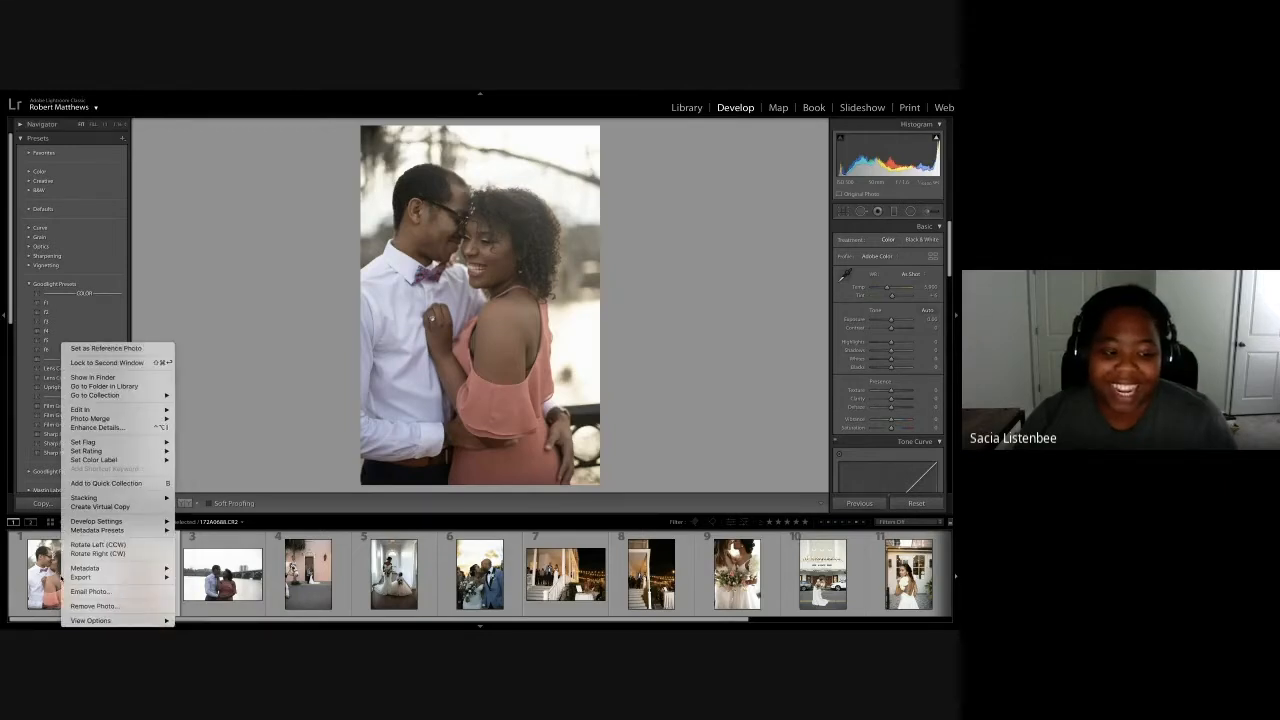
click(47, 576)
scroll(47, 576, right, 3)
scroll(47, 576, left, 3)
click(47, 576)
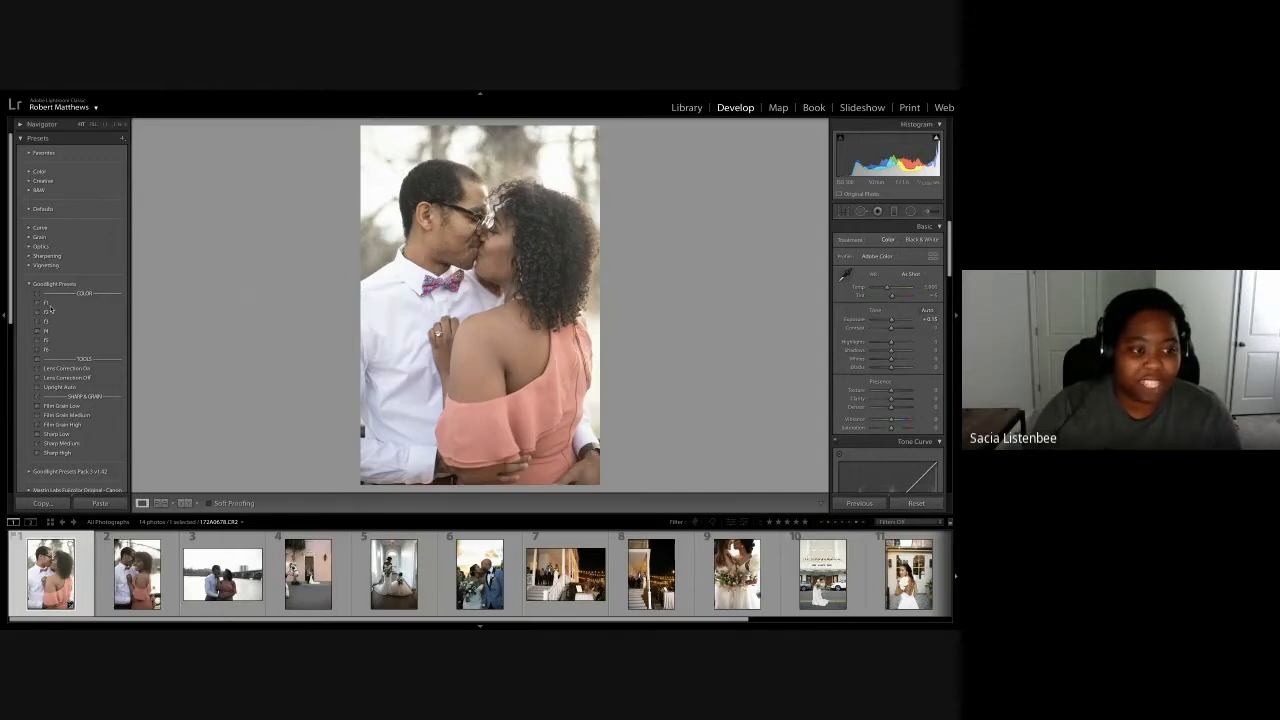
click(45, 302)
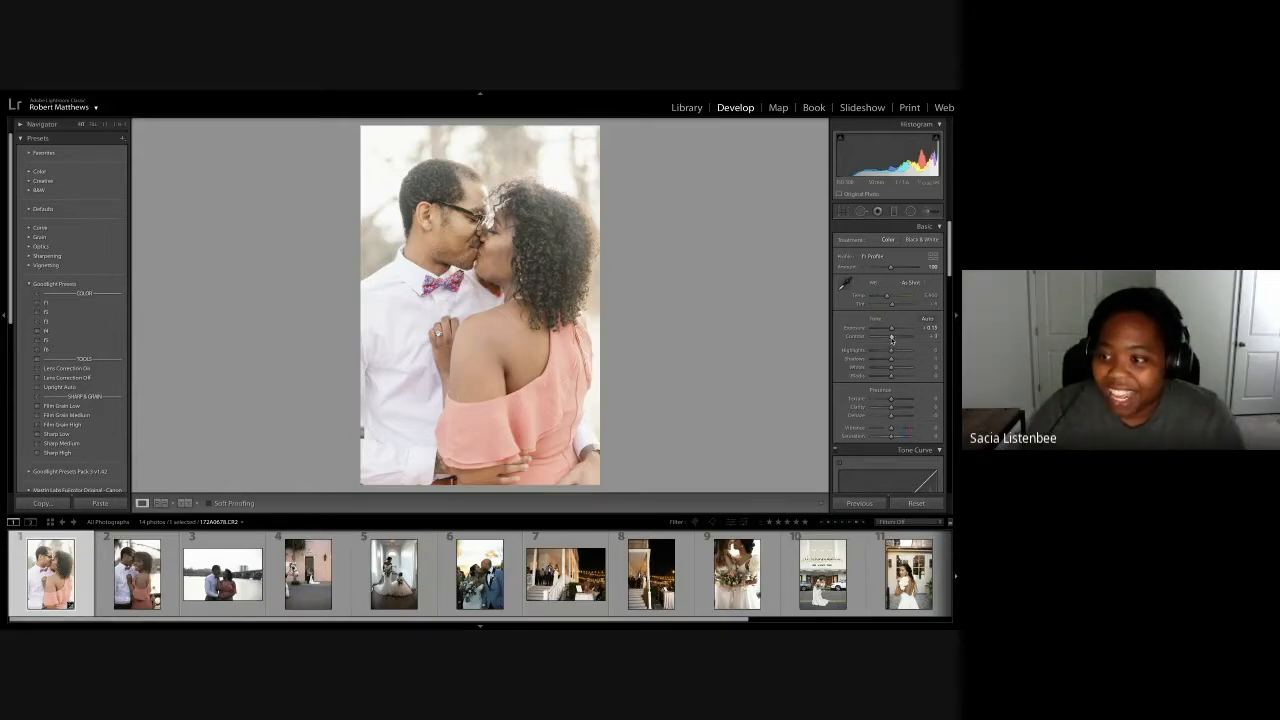
Set the kissing photo's contrast to +14, shadows to -14 and blacks to -12
drag(891, 338, 894, 340)
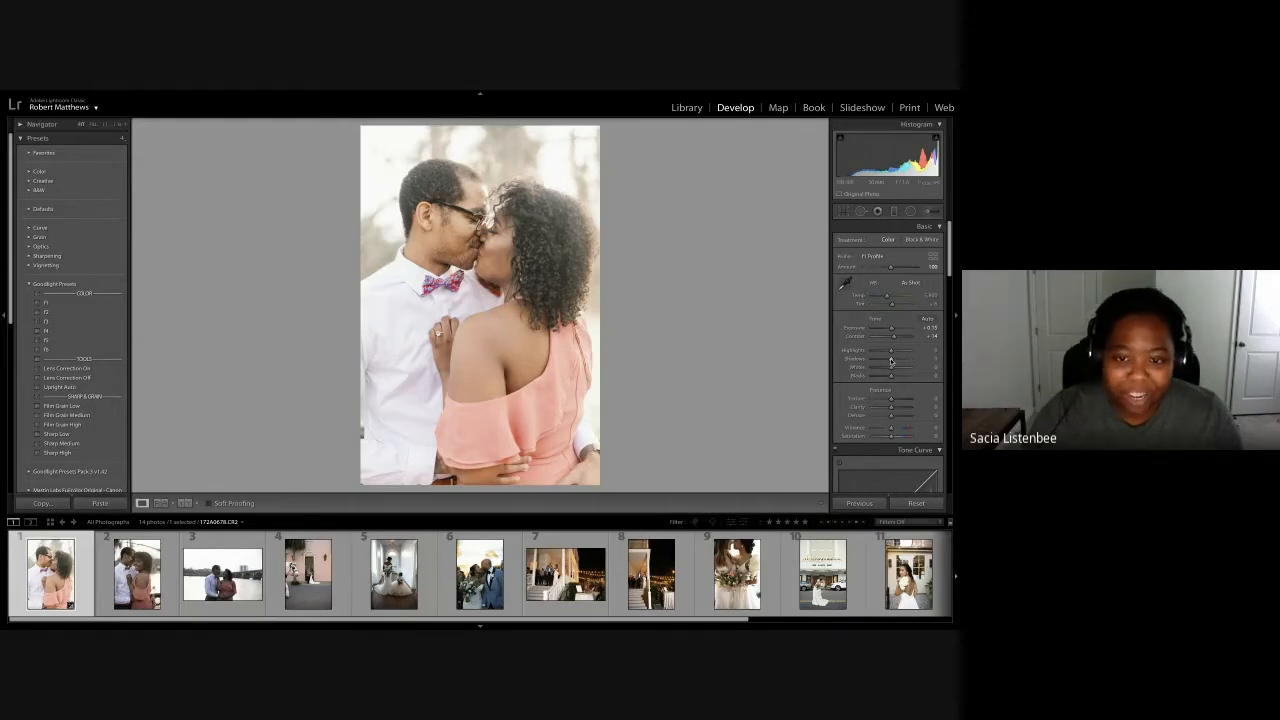
drag(891, 361, 888, 361)
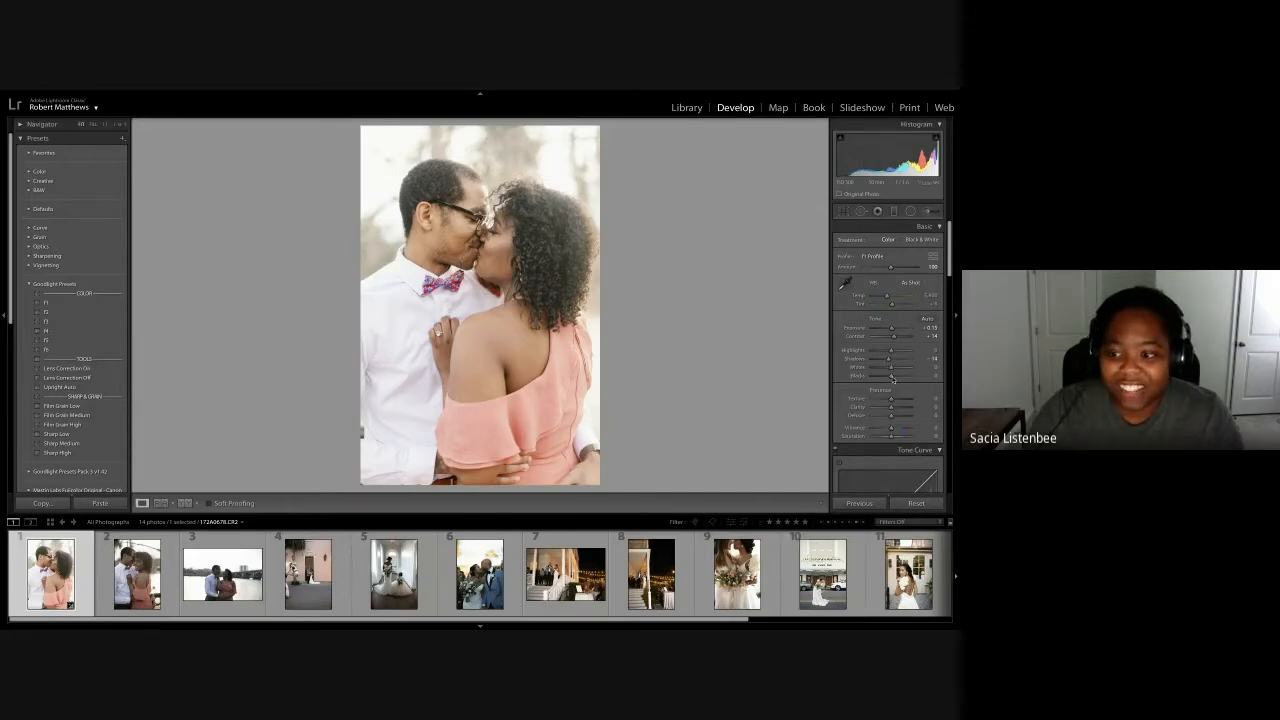
drag(891, 377, 888, 377)
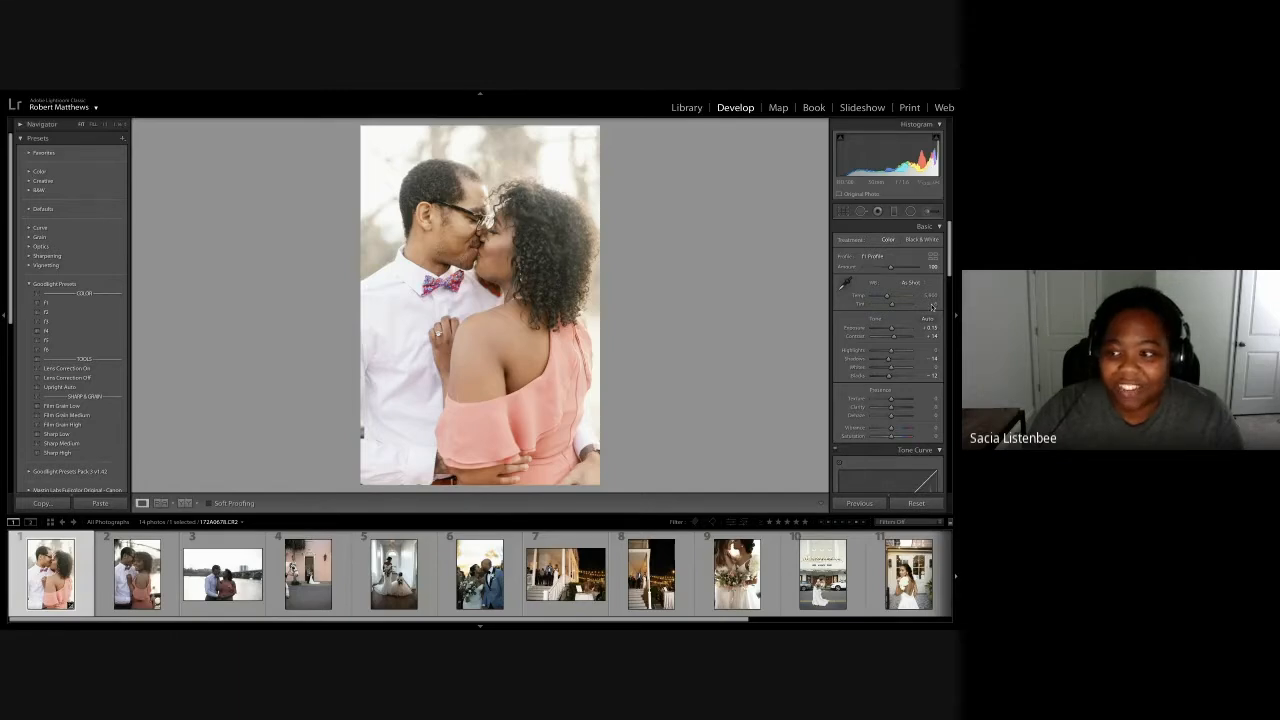
Set the kissing photo's white balance tint to +3 and lower its contrast to +7
click(928, 303)
text(3)
key(Return)
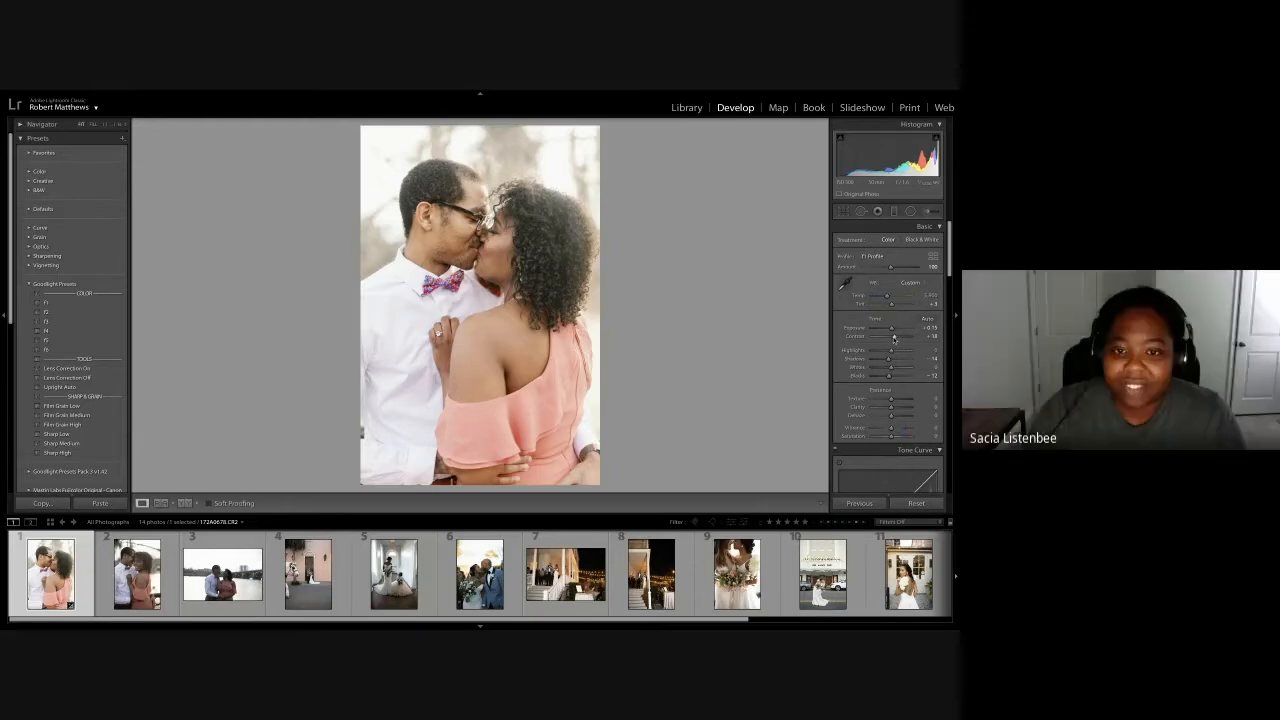
drag(894, 338, 892, 341)
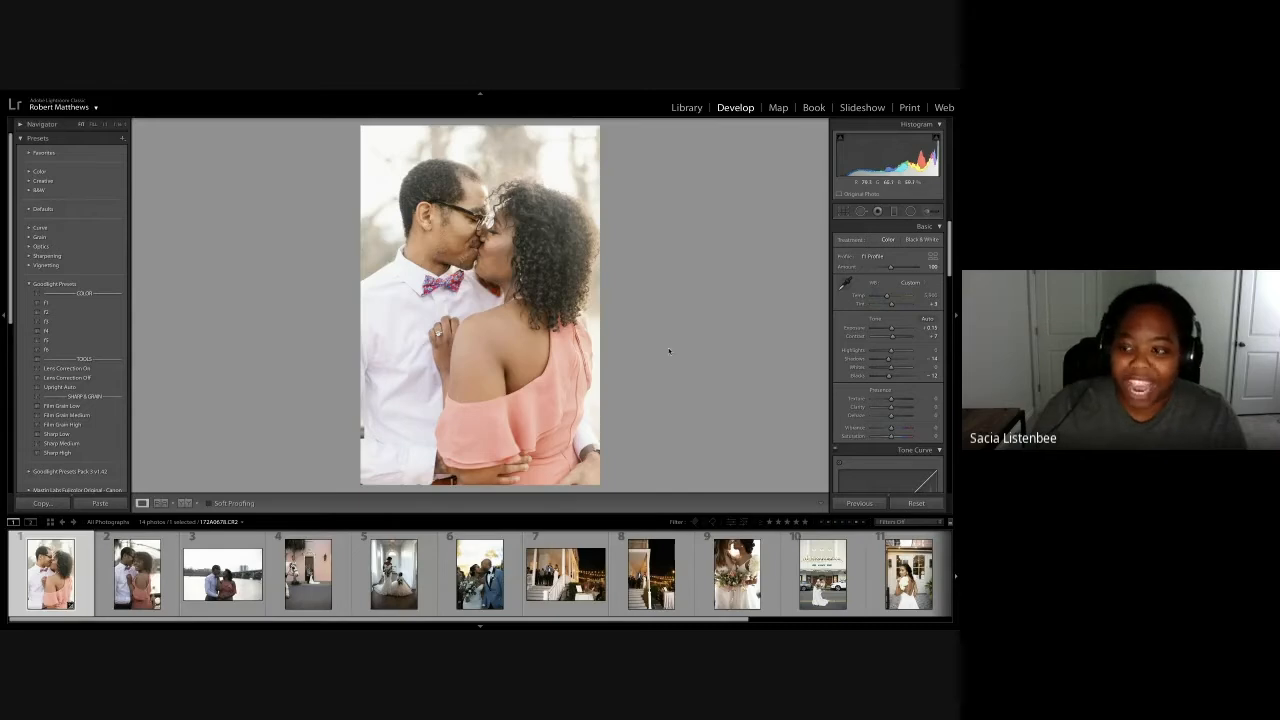
Reduce the highlights of the kissing photo to -27 after trying stronger reductions down to -100
drag(891, 351, 880, 353)
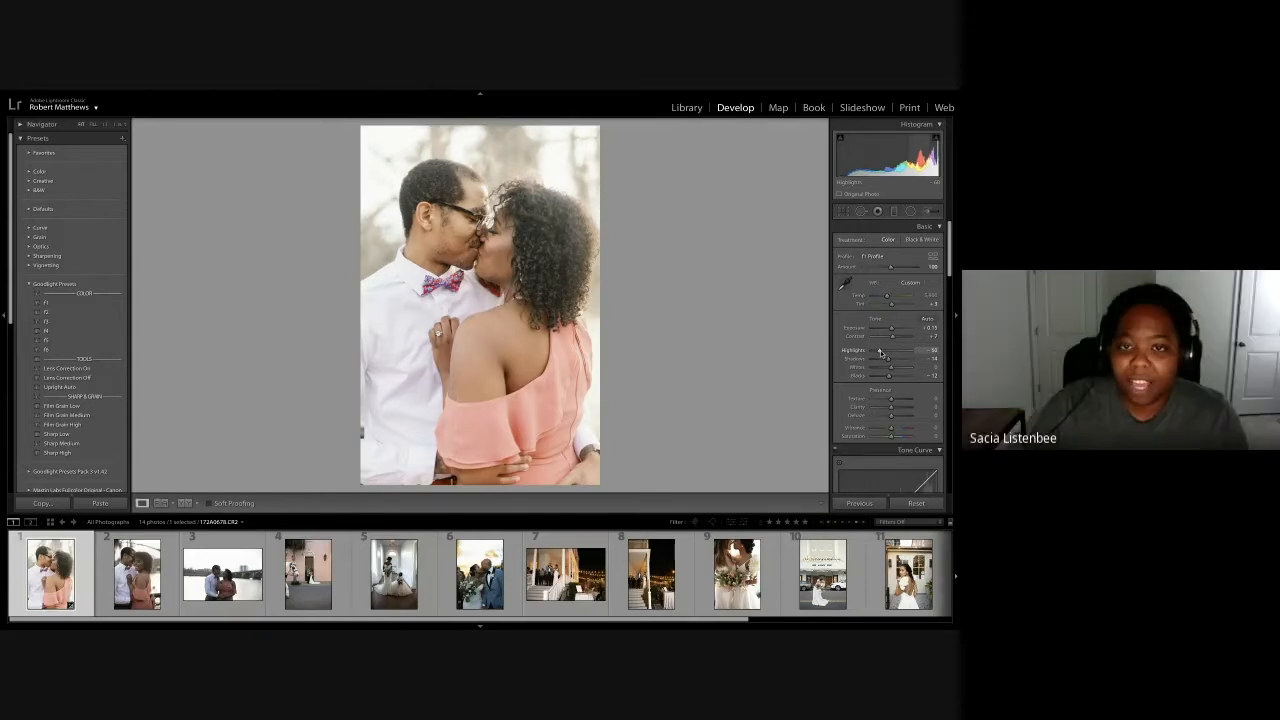
drag(880, 353, 835, 355)
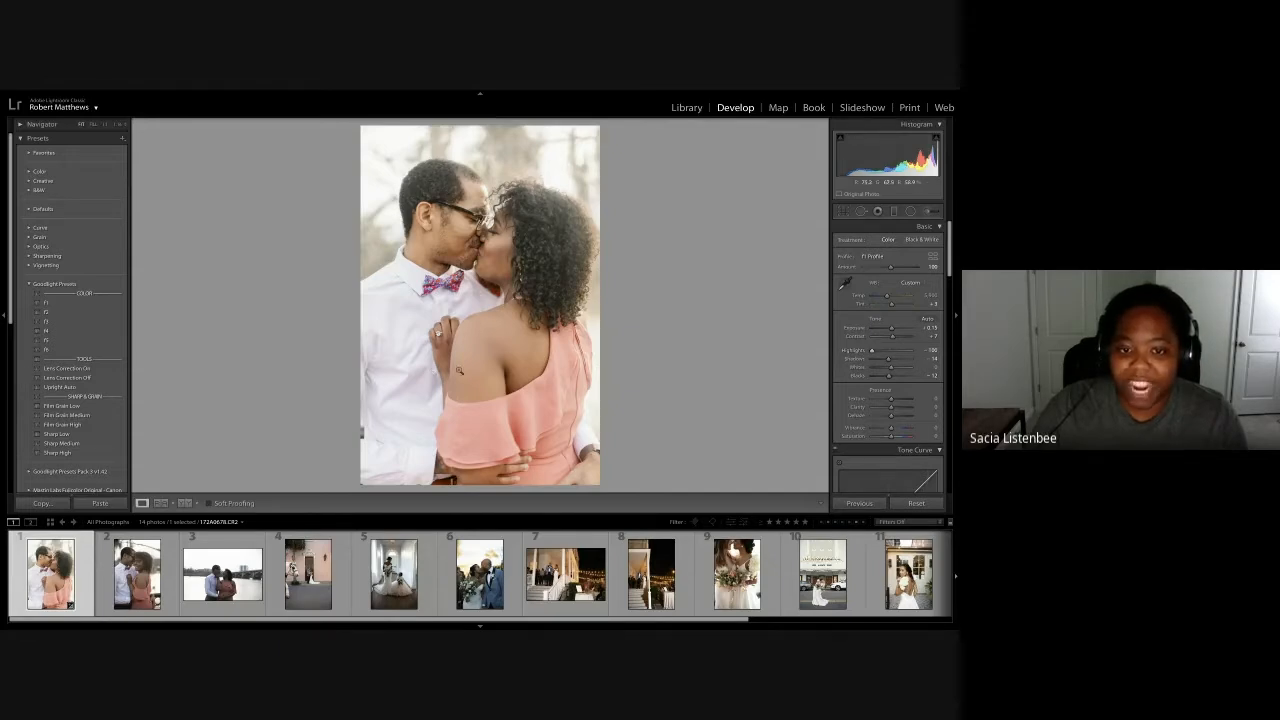
drag(872, 352, 886, 353)
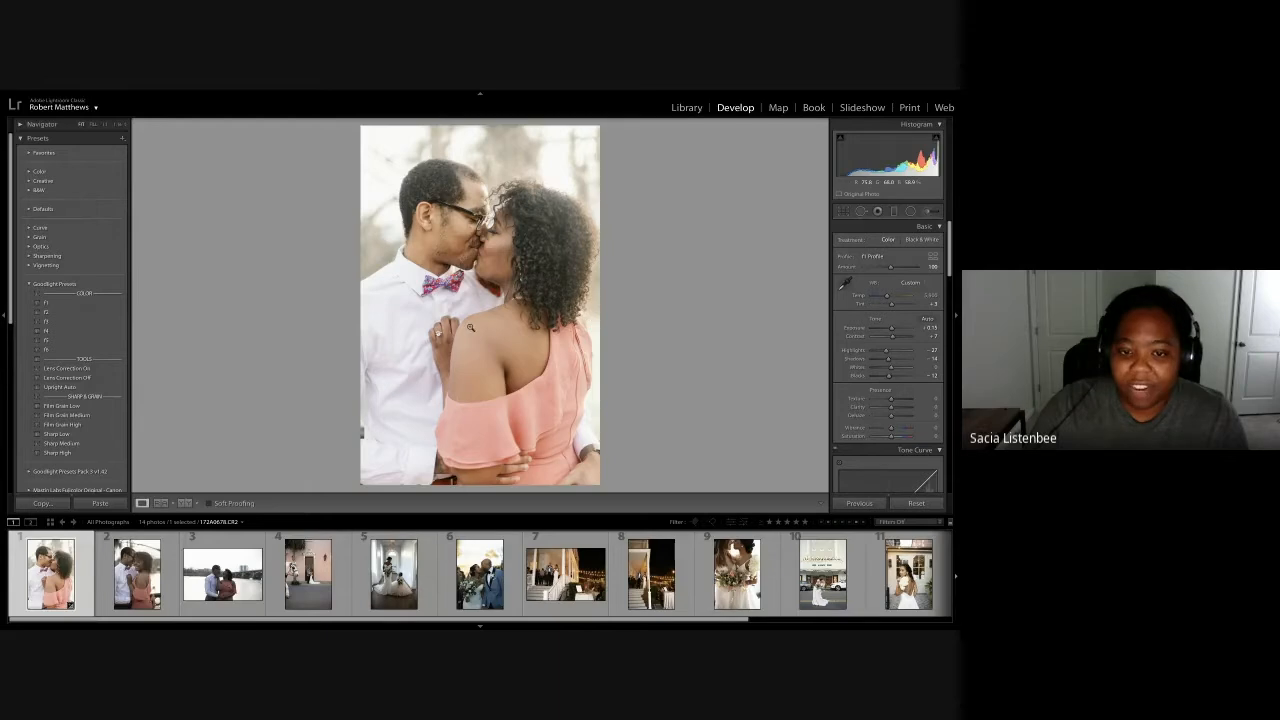
Place a dab with a smaller Adjustment Brush at the edge of the woman's shoulder beside her raised hand, and finish retouching
key(k)
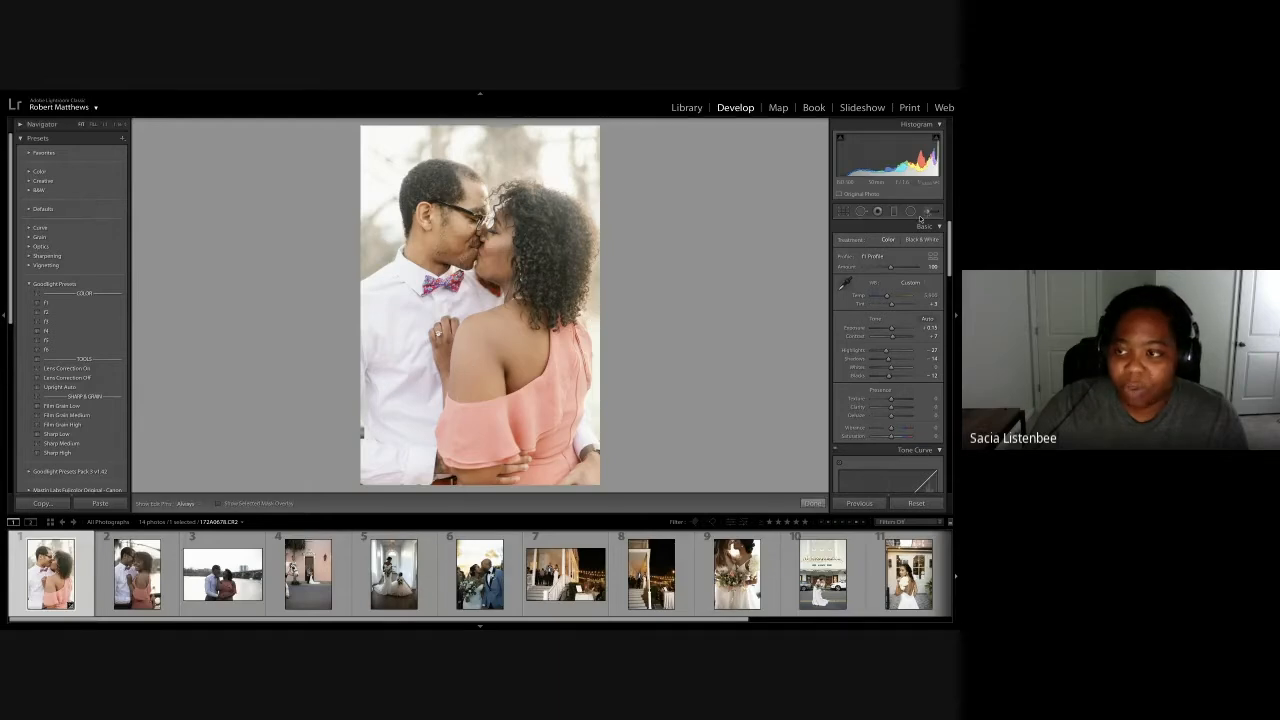
key(bracketleft)
key(bracketleft)
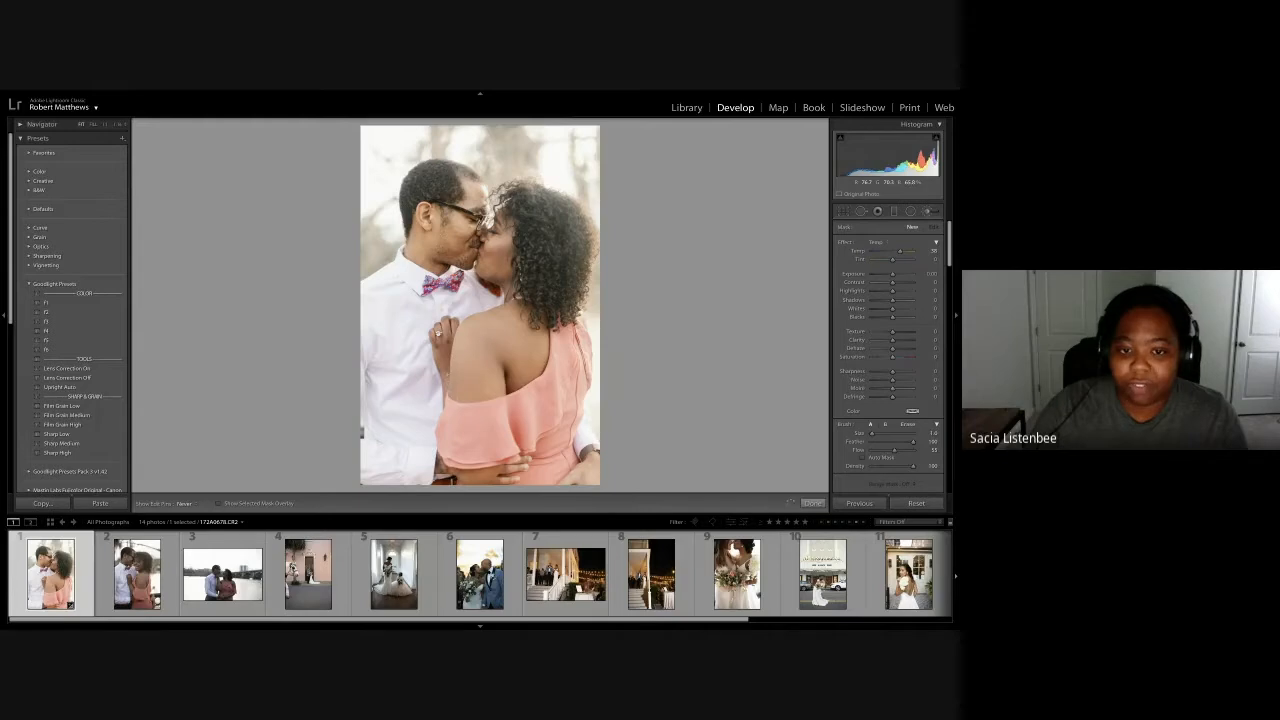
click(459, 327)
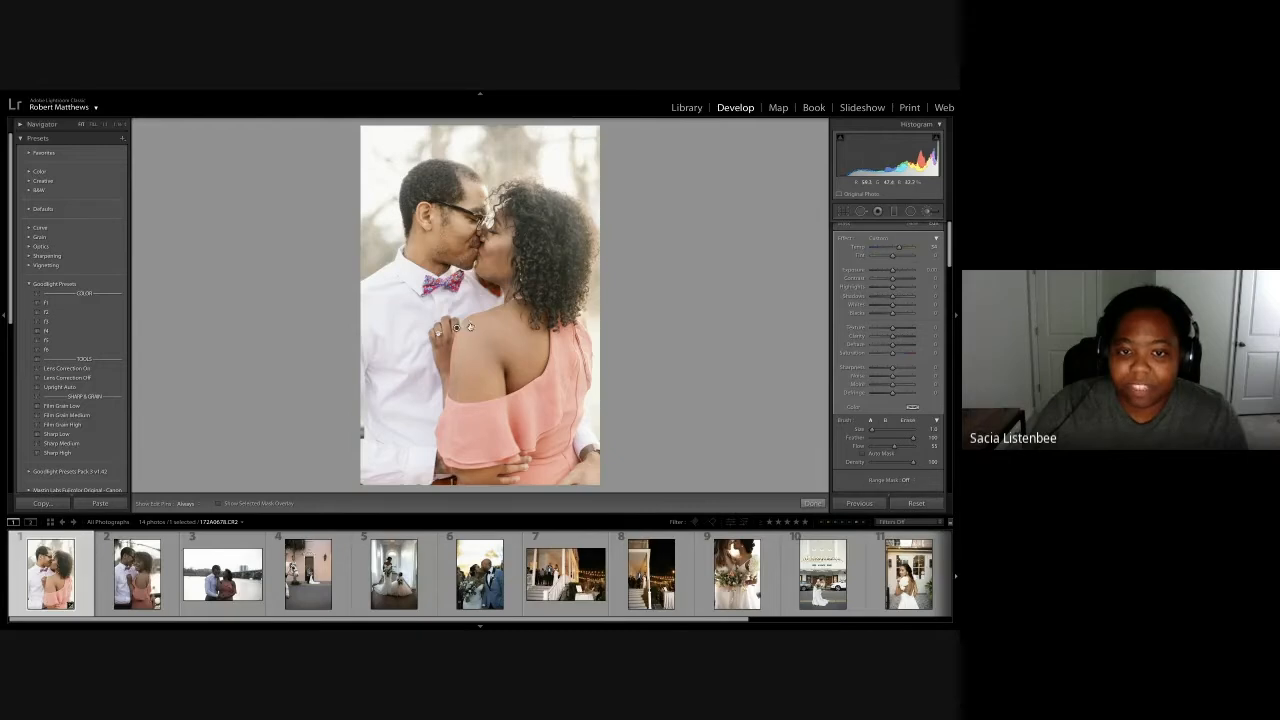
key(q)
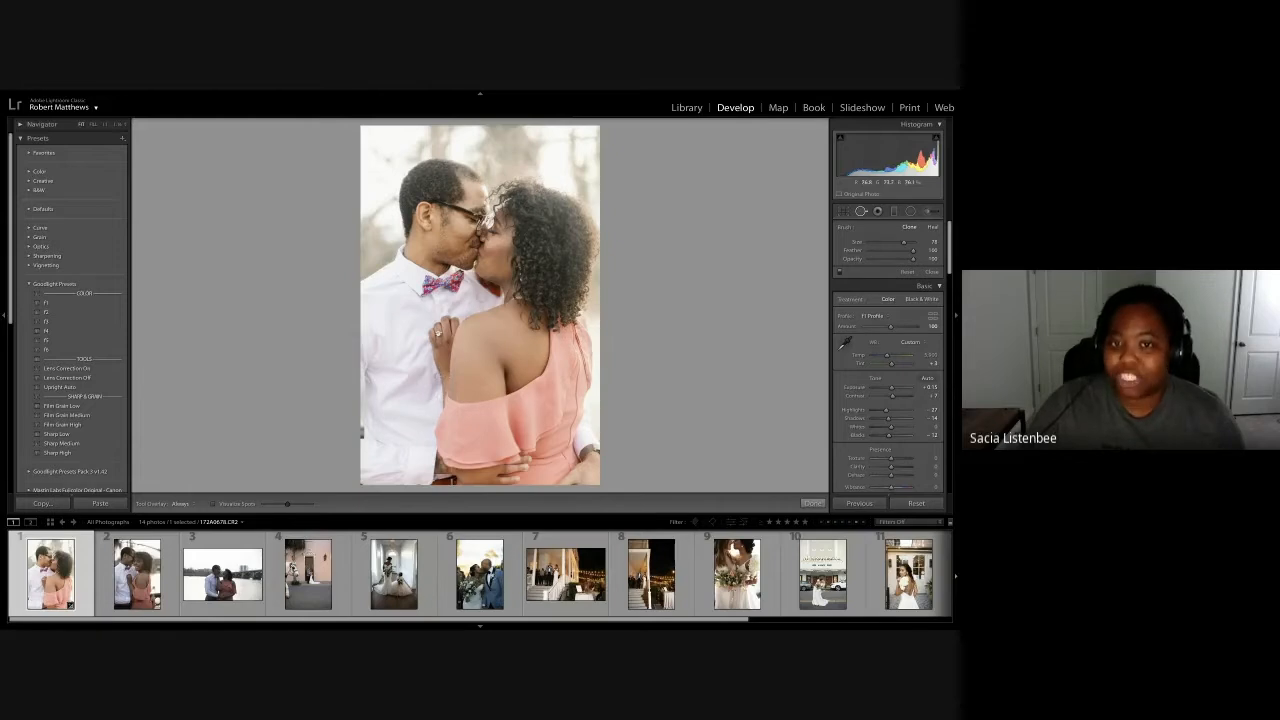
click(812, 503)
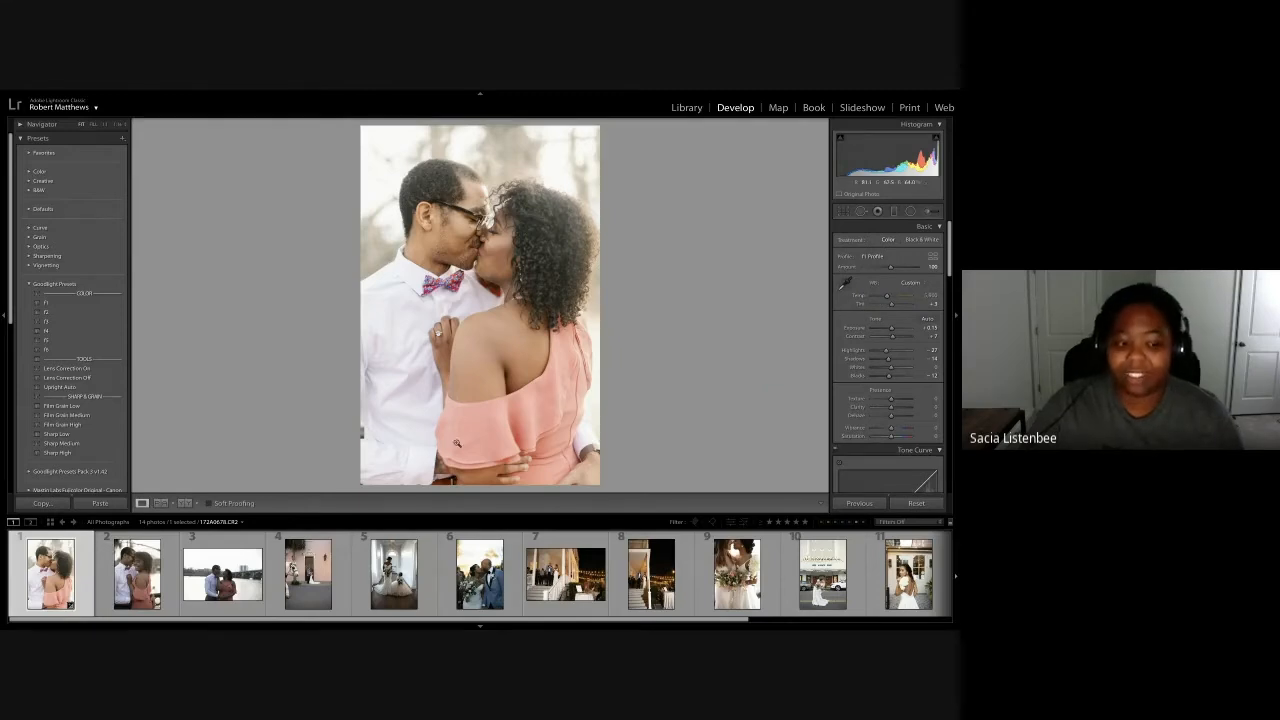
Compare the first photo's original and edited versions side by side in the Before & After view
click(220, 601)
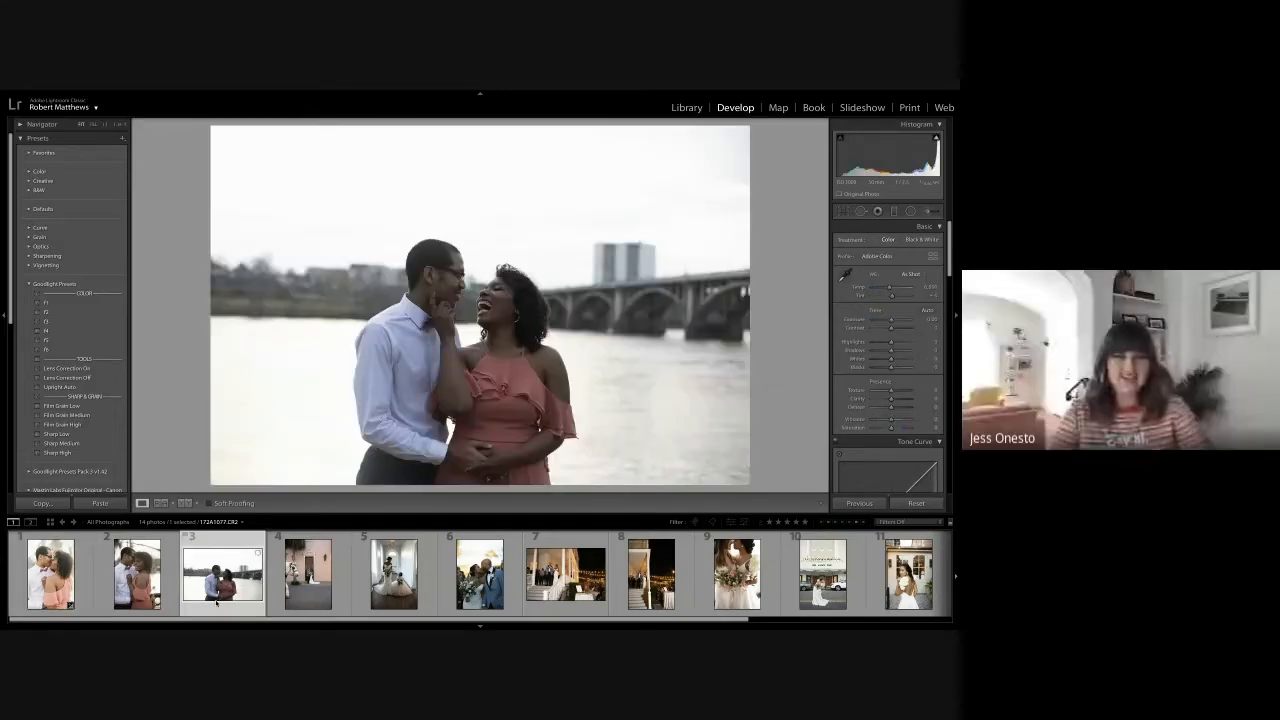
click(50, 575)
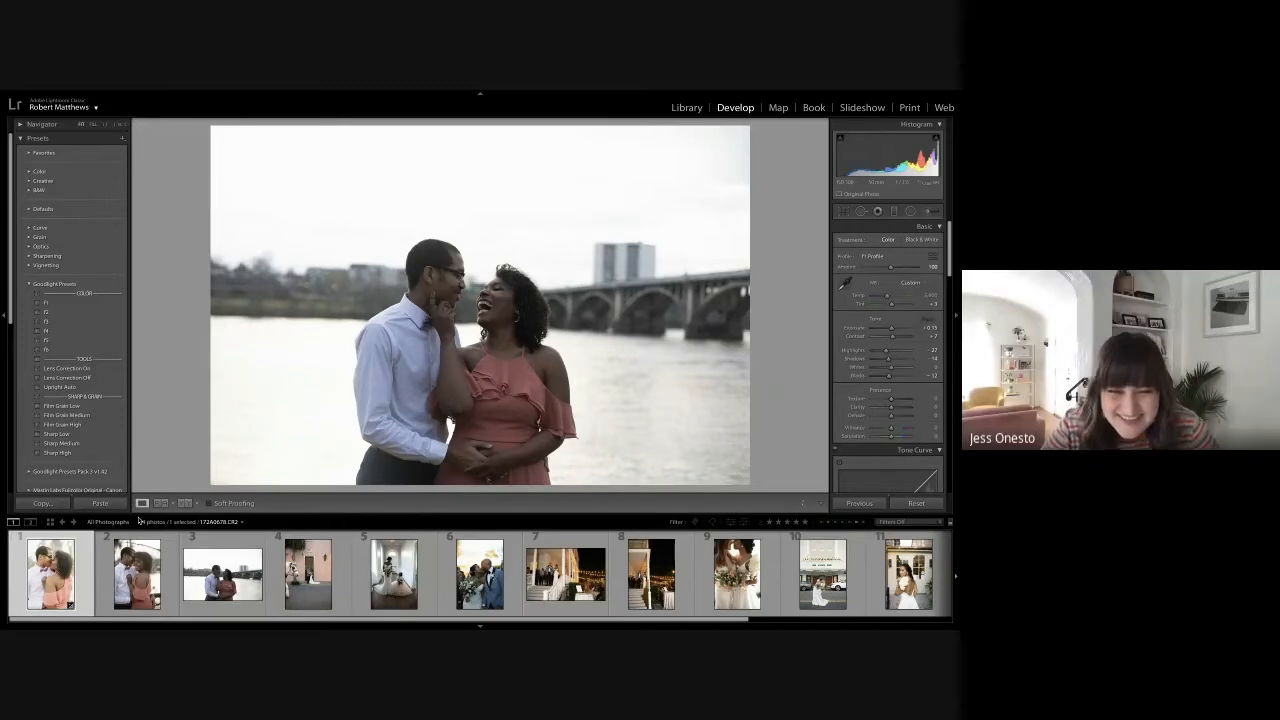
click(185, 503)
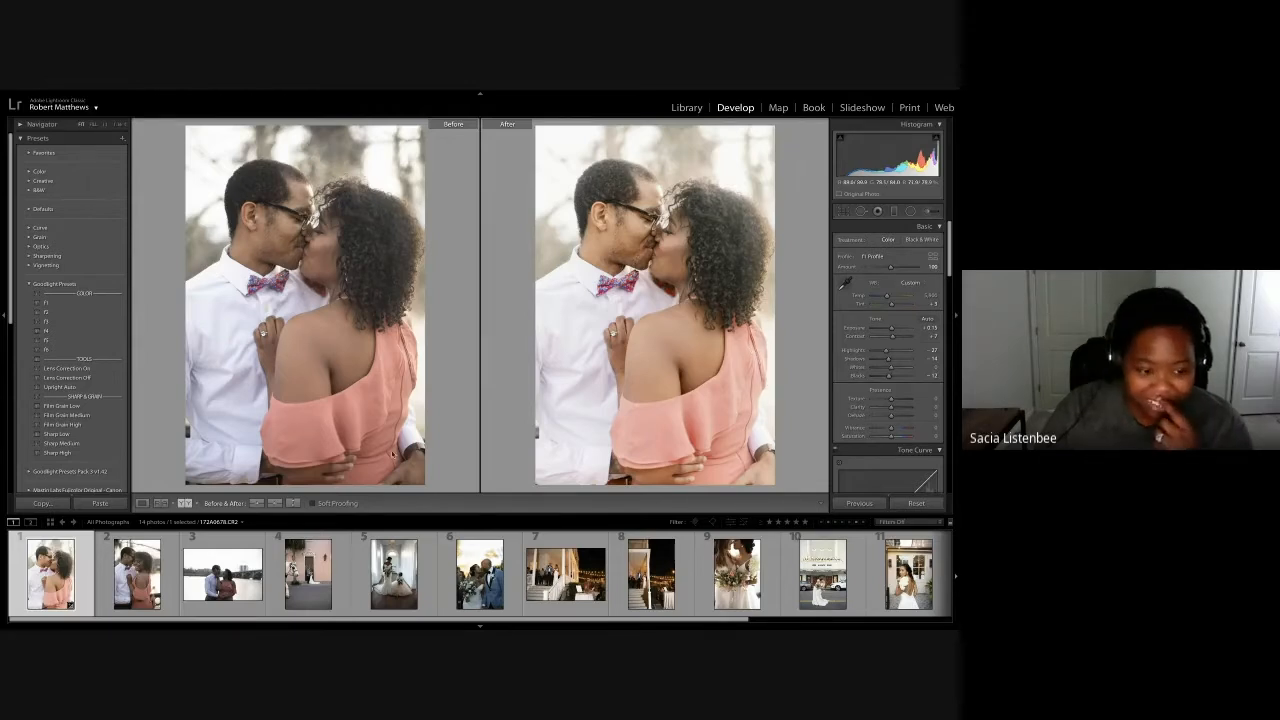
Open the third photo, the couple by the river, in single-image view and straighten it slightly with the crop tool
click(253, 589)
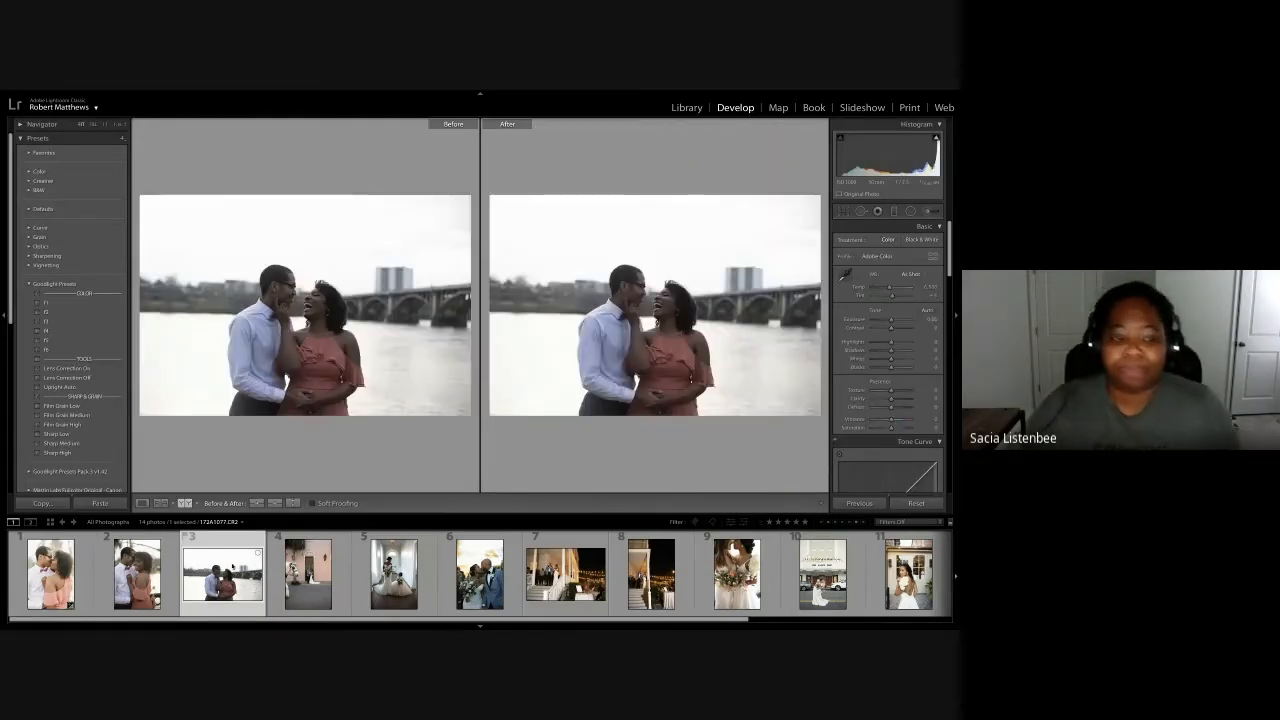
click(147, 506)
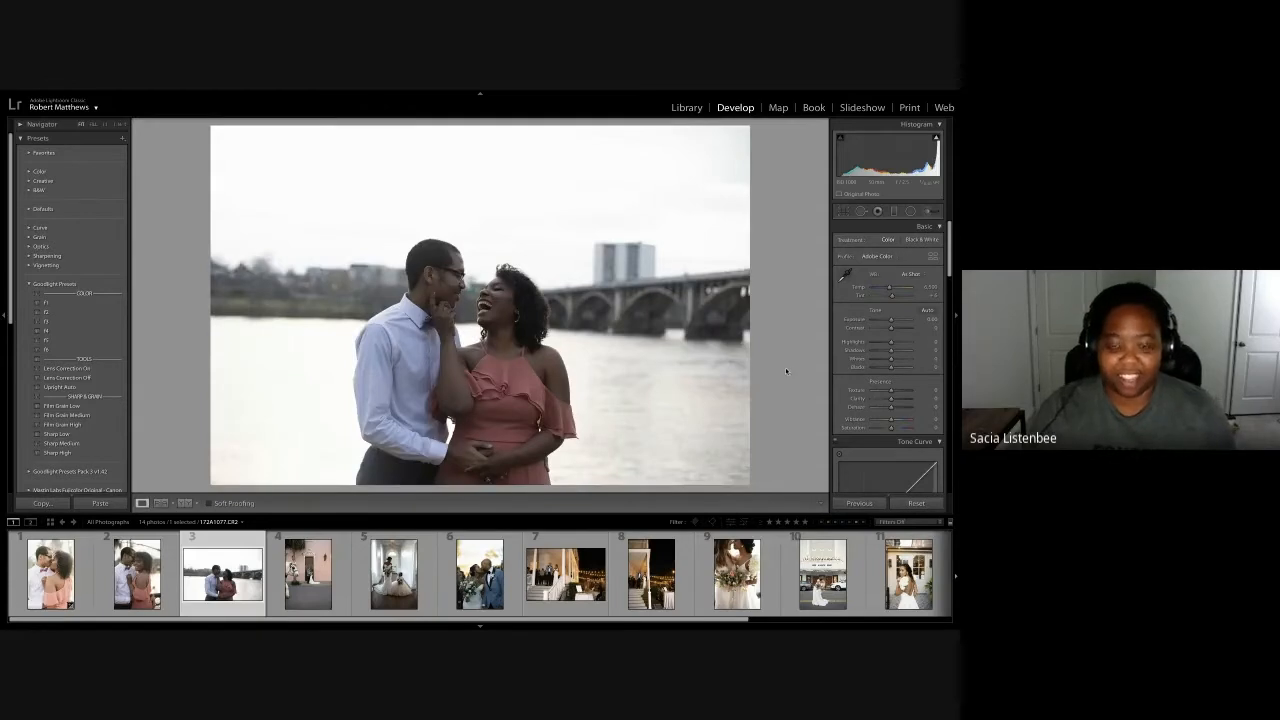
key(r)
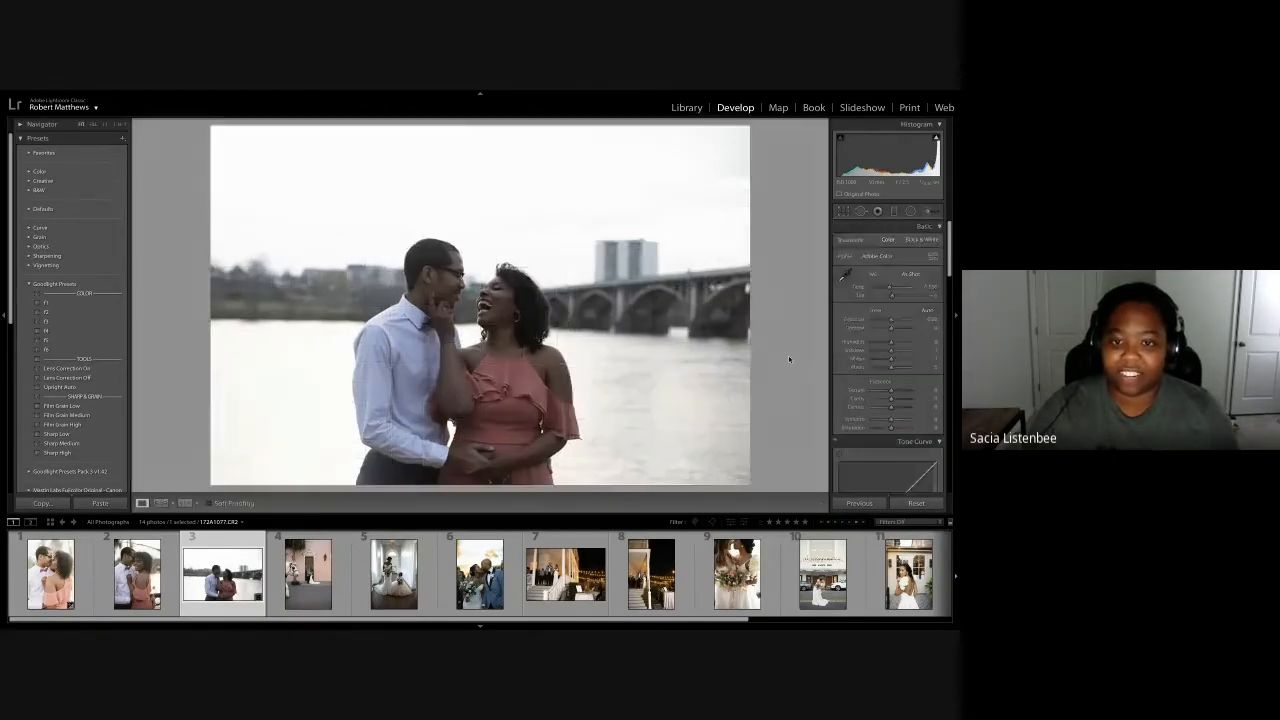
drag(788, 355, 787, 355)
key(r)
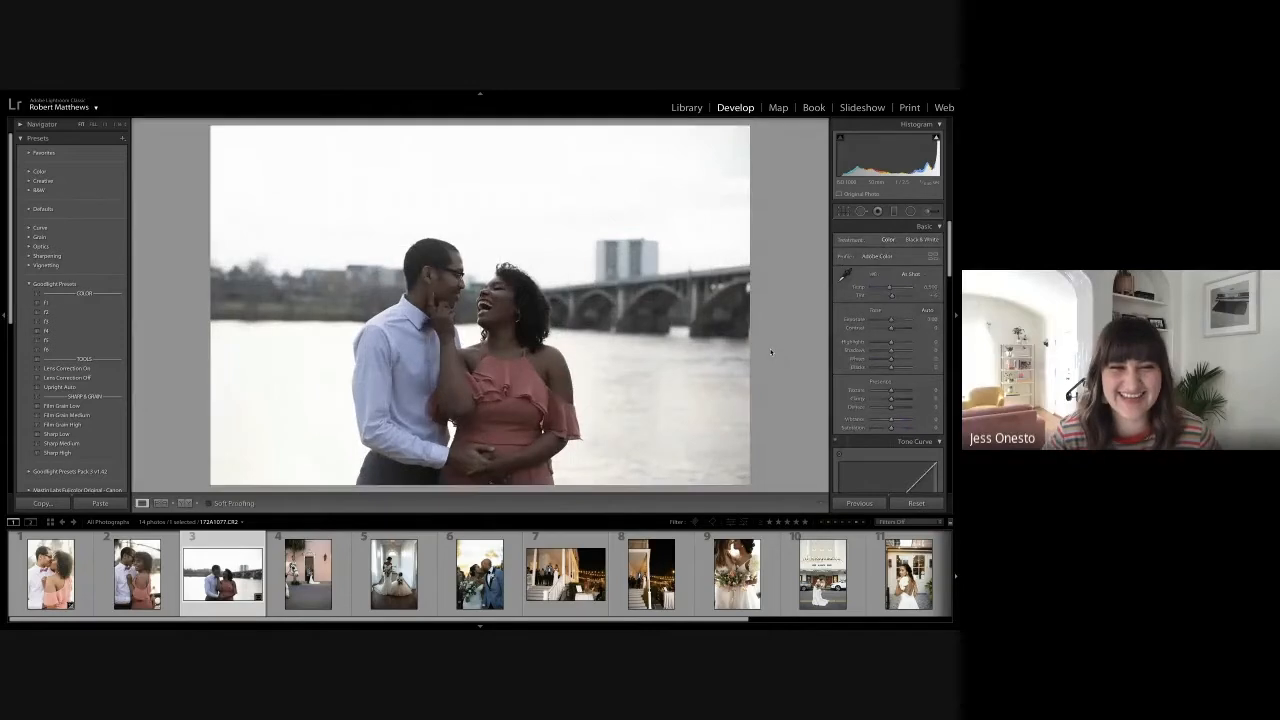
key(r)
drag(795, 342, 796, 339)
key(r)
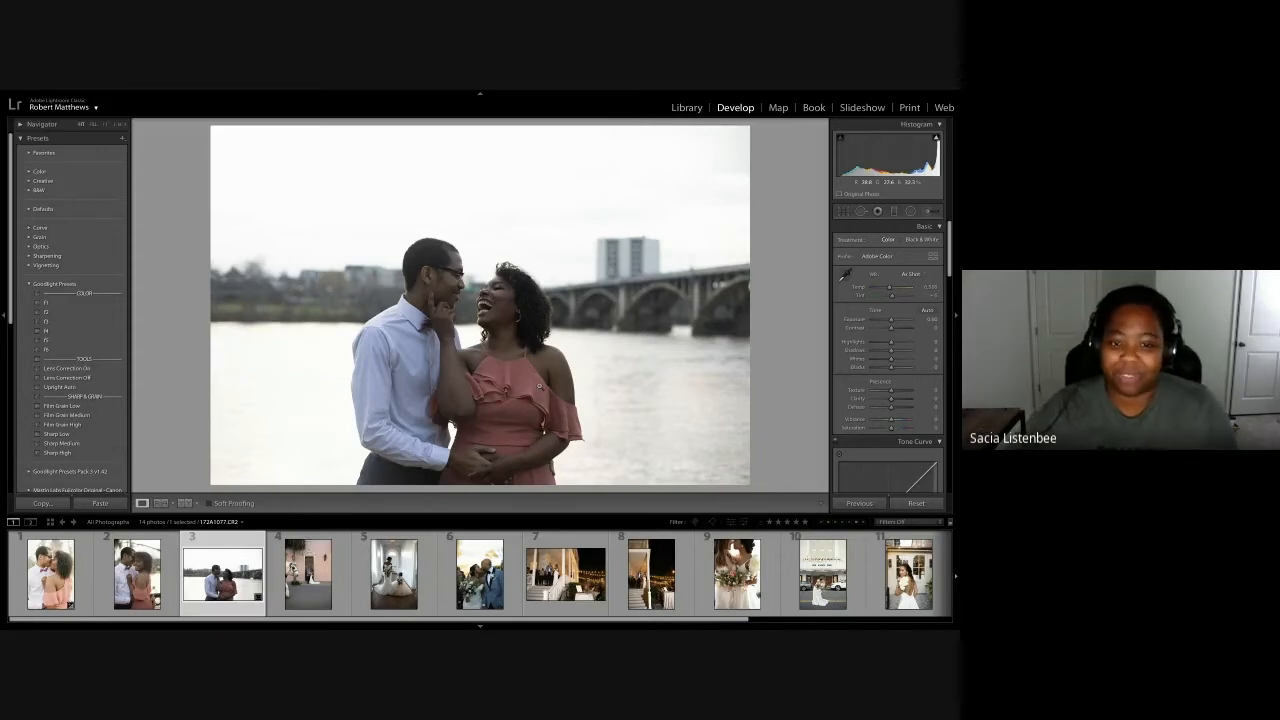
Apply the F1, Lens Correction On and Sharp Medium presets to the riverside photo
click(99, 303)
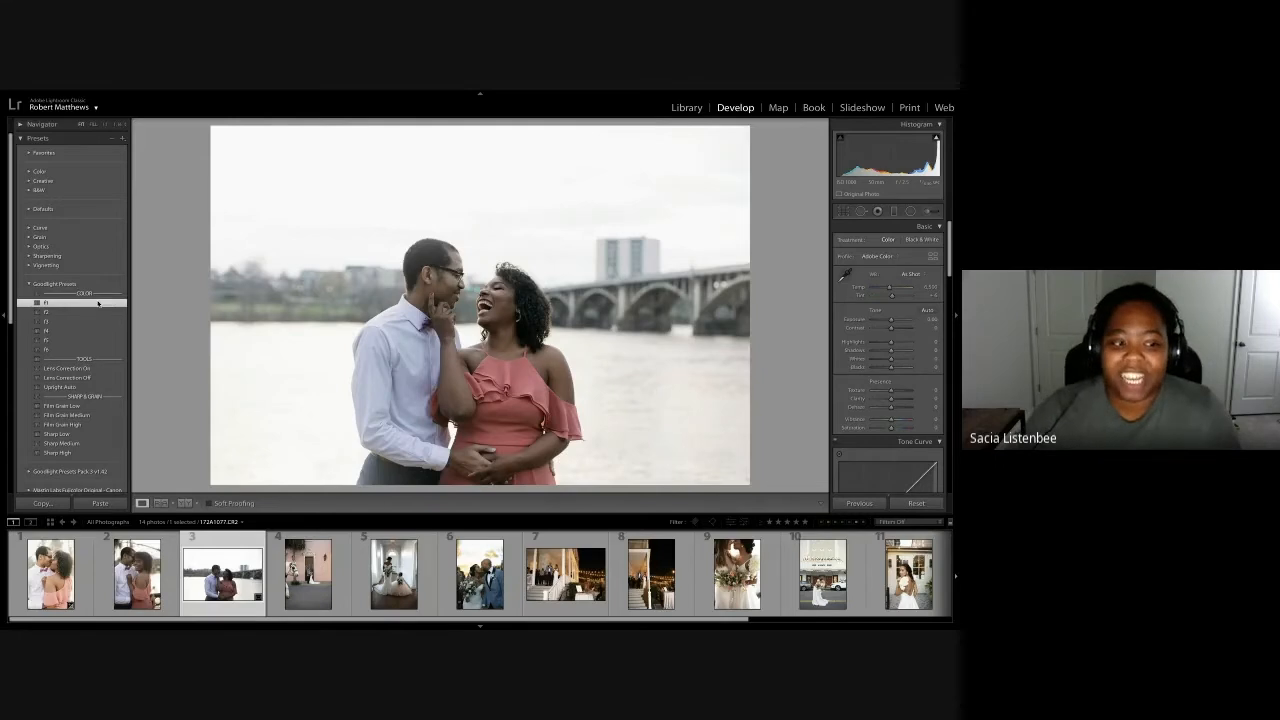
click(104, 368)
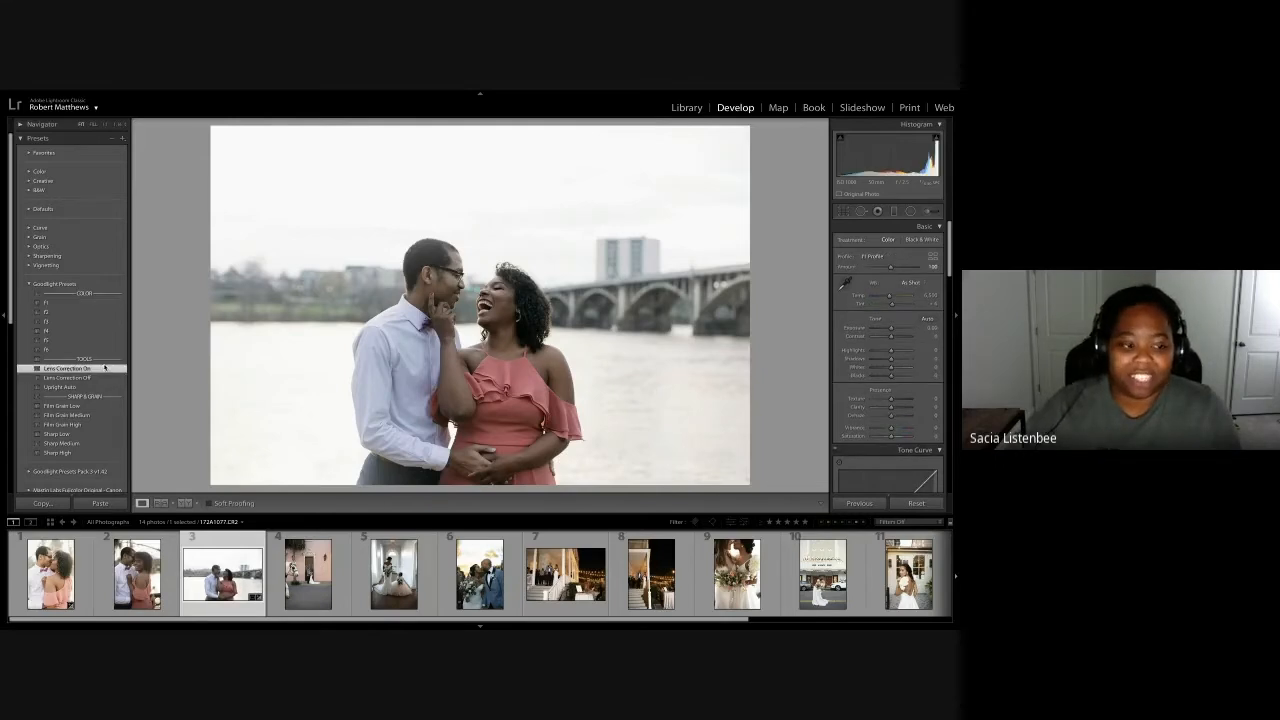
click(101, 443)
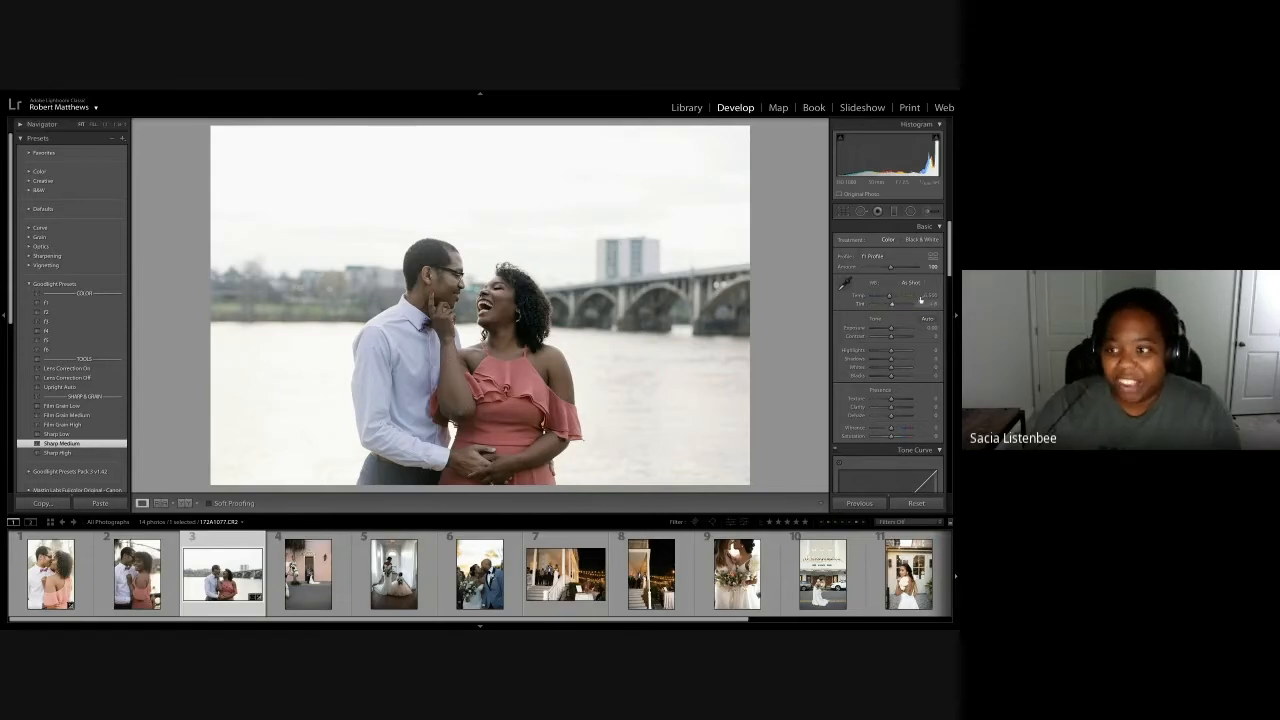
Warm the riverside photo's white balance temperature and reduce its highlights to -100
drag(887, 296, 889, 297)
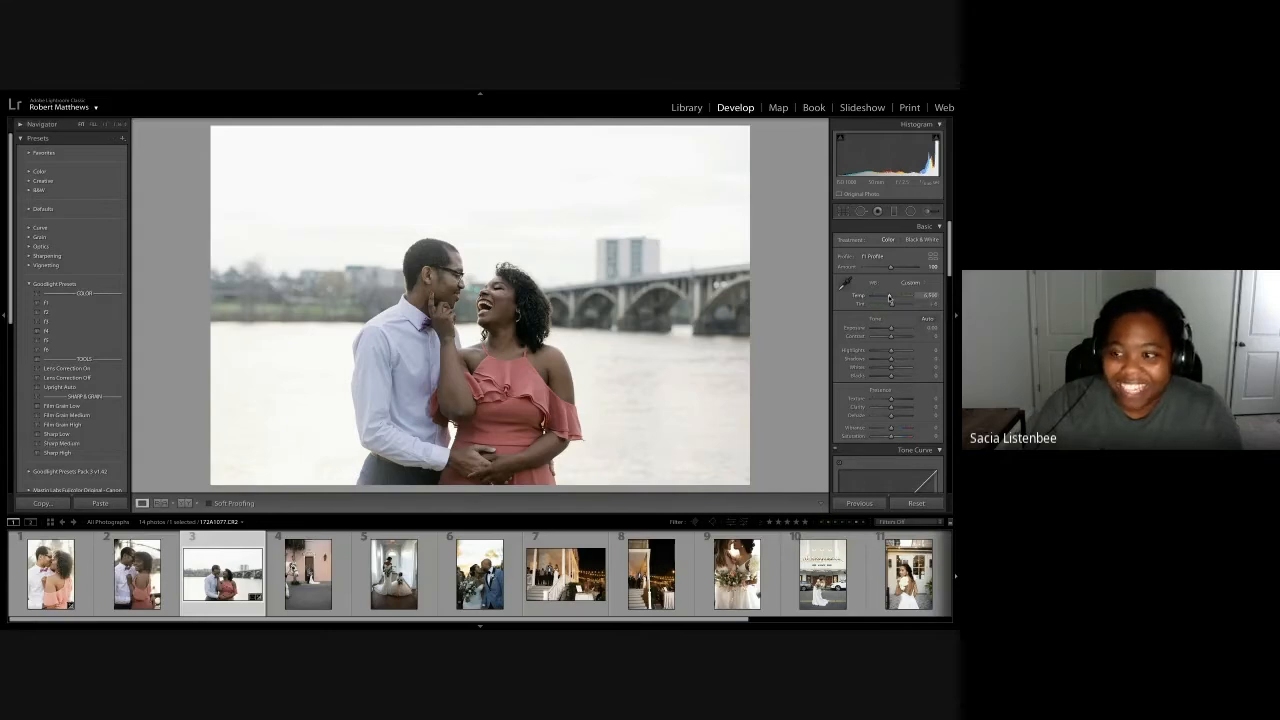
drag(890, 298, 891, 298)
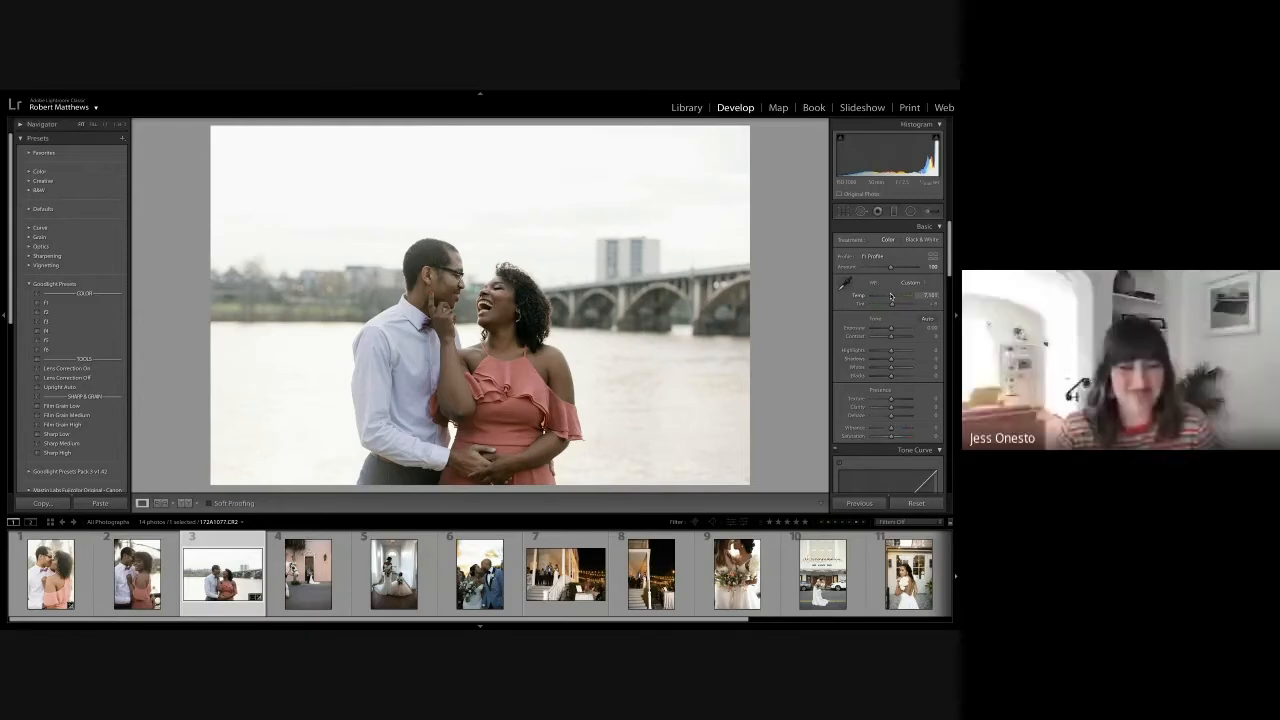
drag(892, 352, 849, 355)
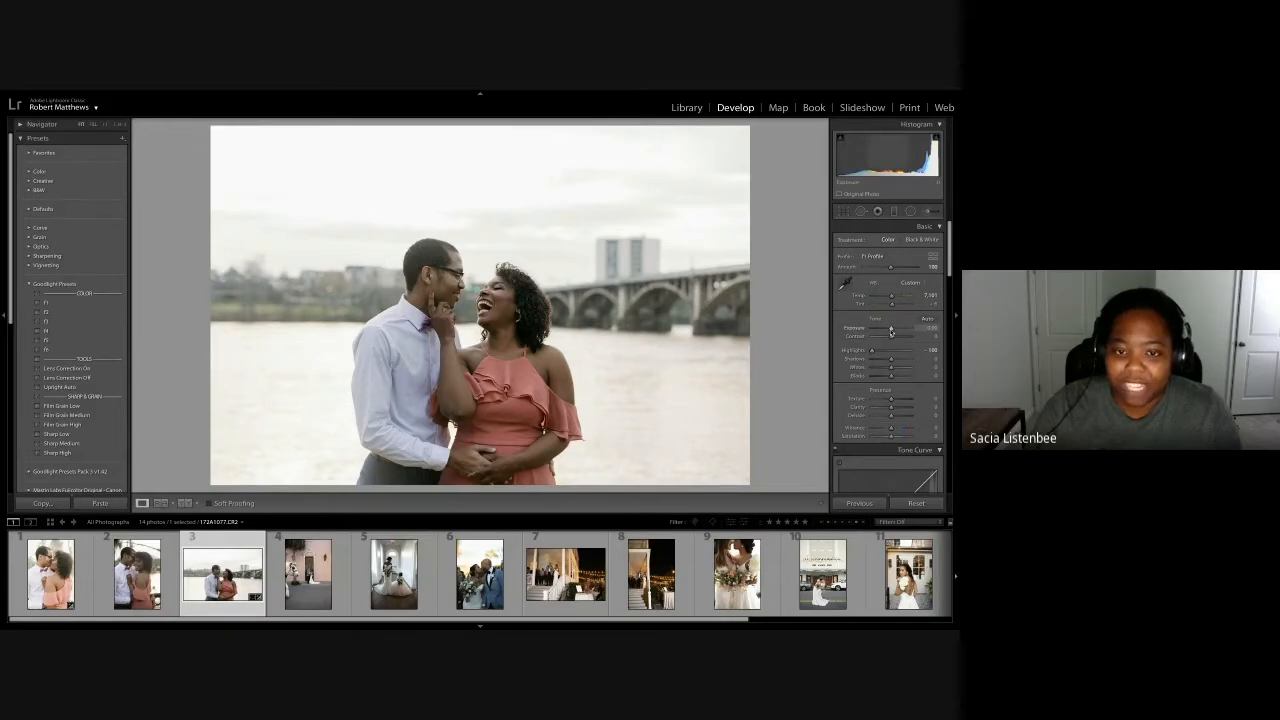
Raise the riverside photo's exposure to +0.25, lower its contrast to -14 and lift the shadows slightly
drag(891, 331, 892, 331)
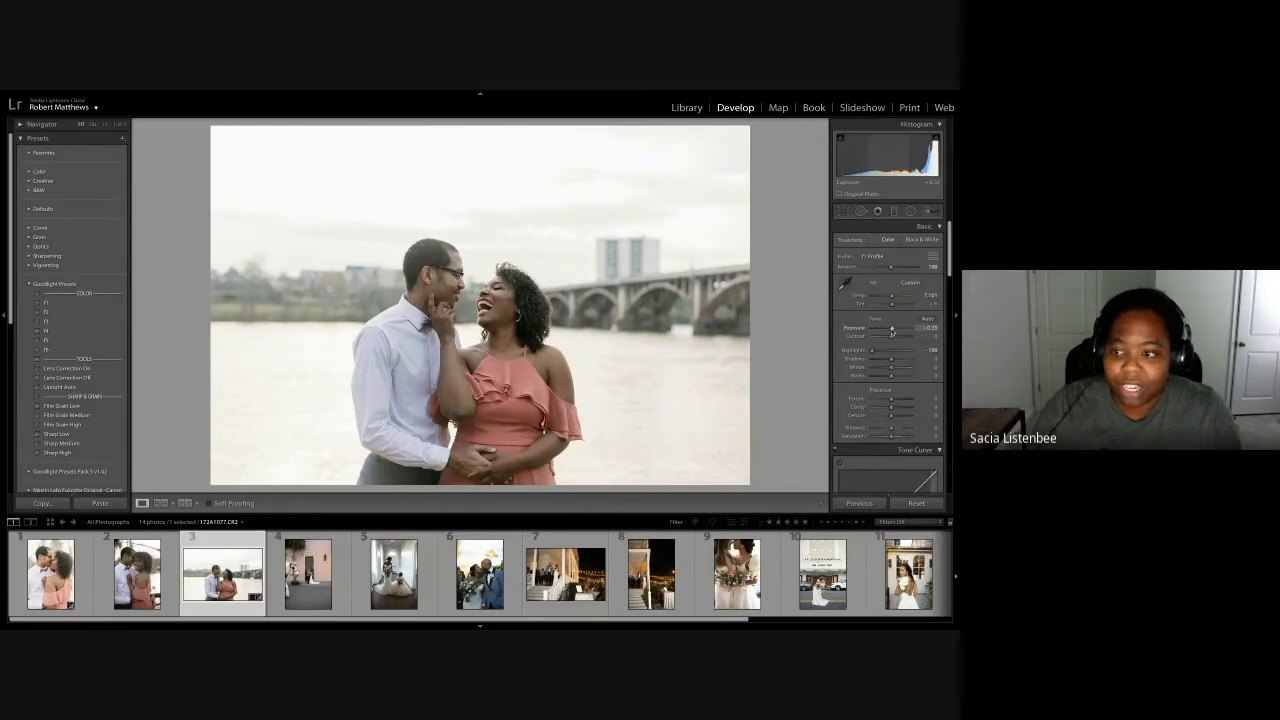
drag(891, 337, 888, 339)
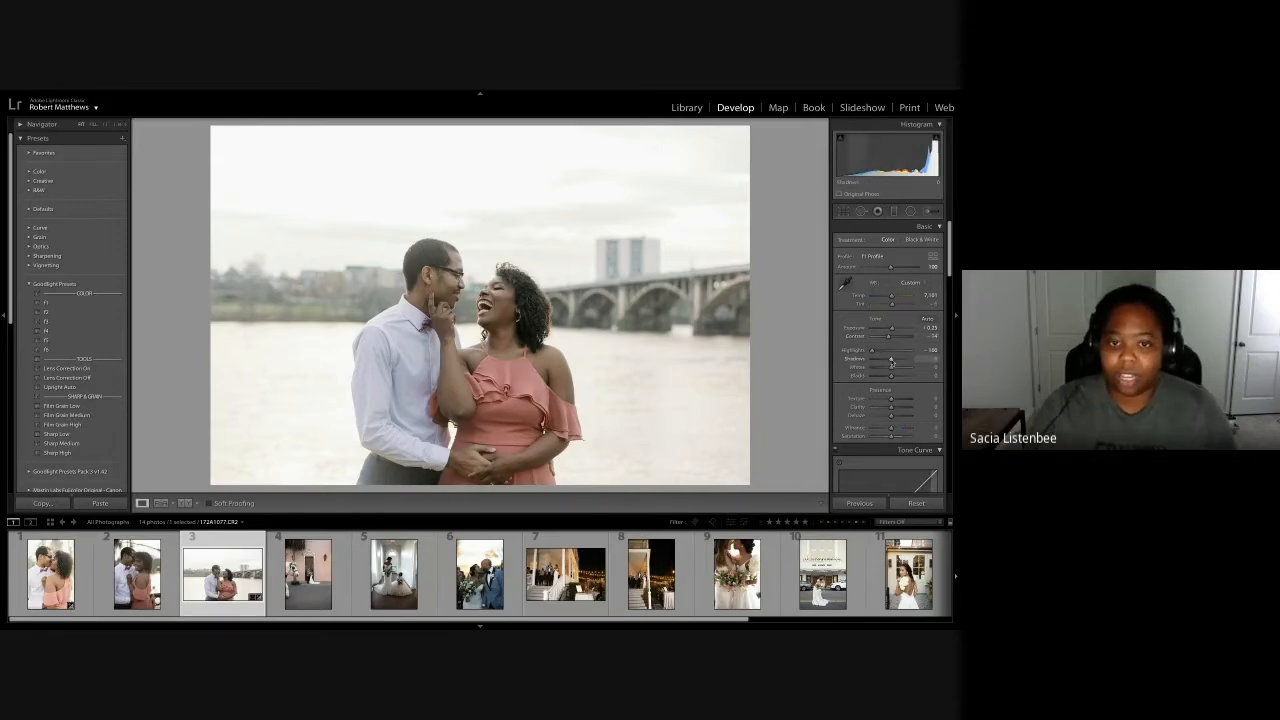
drag(891, 361, 891, 362)
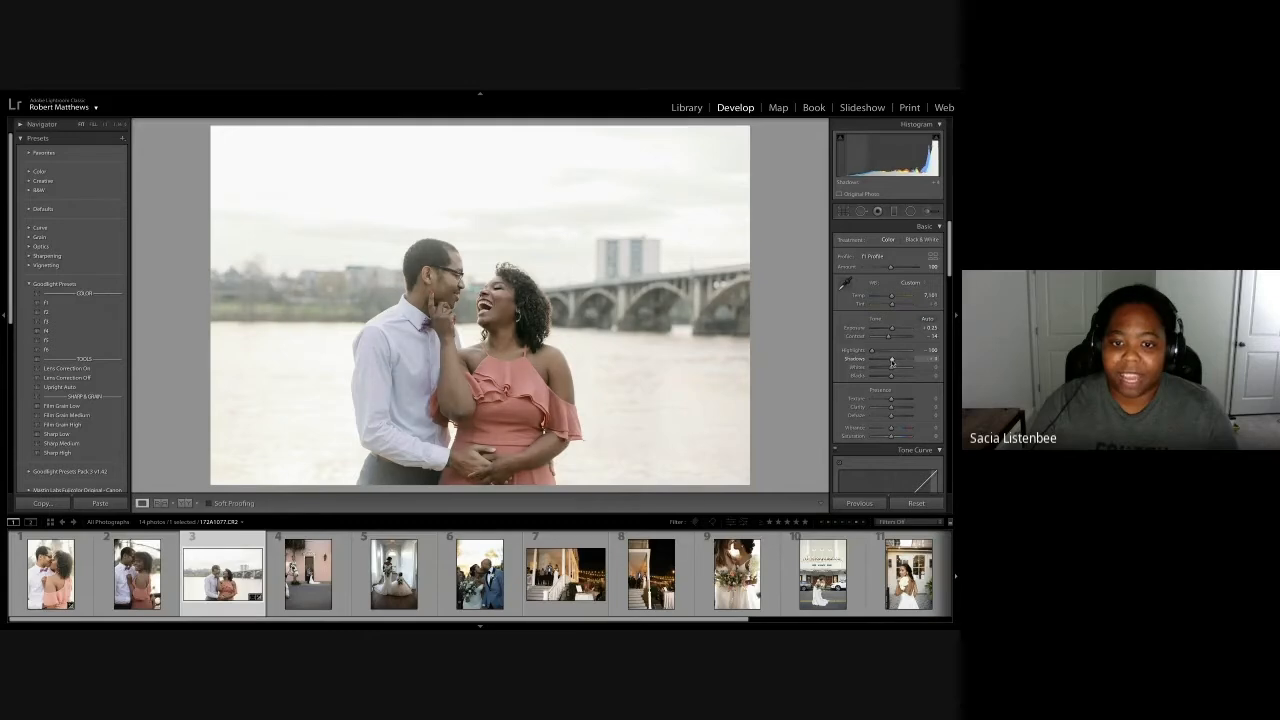
Raise the saturation of the orange color range to about +19 on the riverside photo
scroll(888, 345, down, 5)
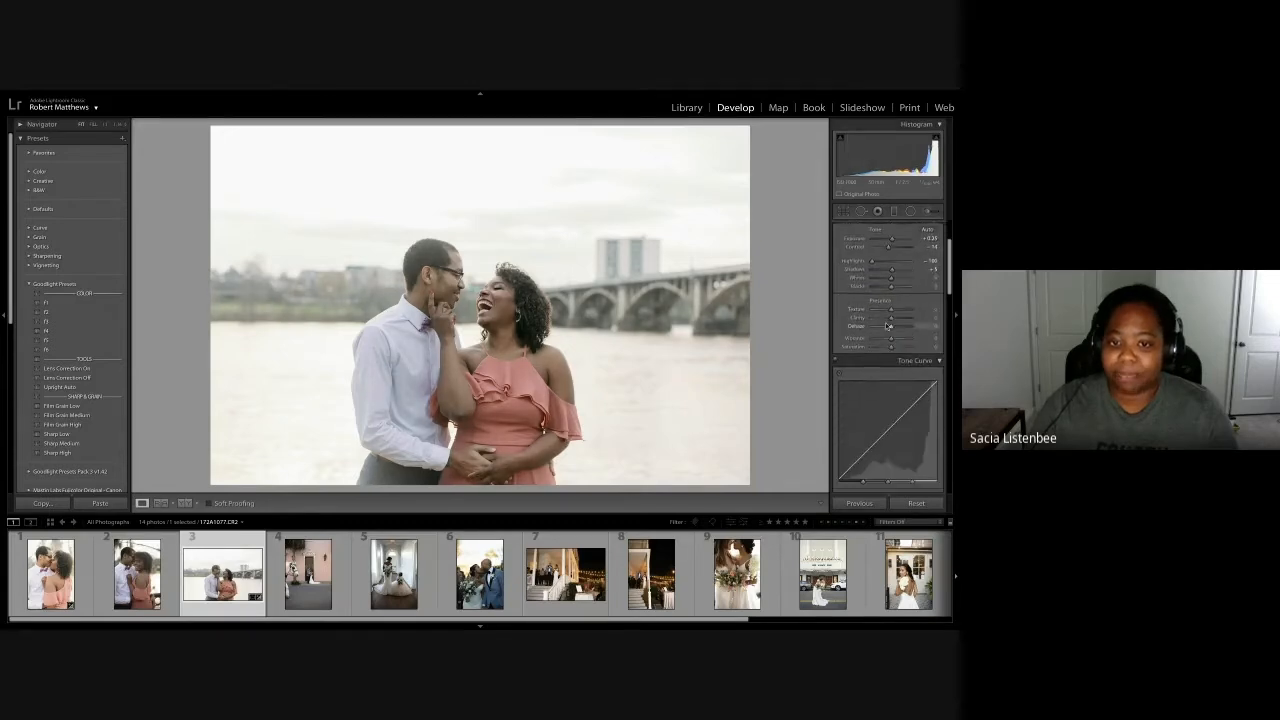
scroll(885, 327, down, 4)
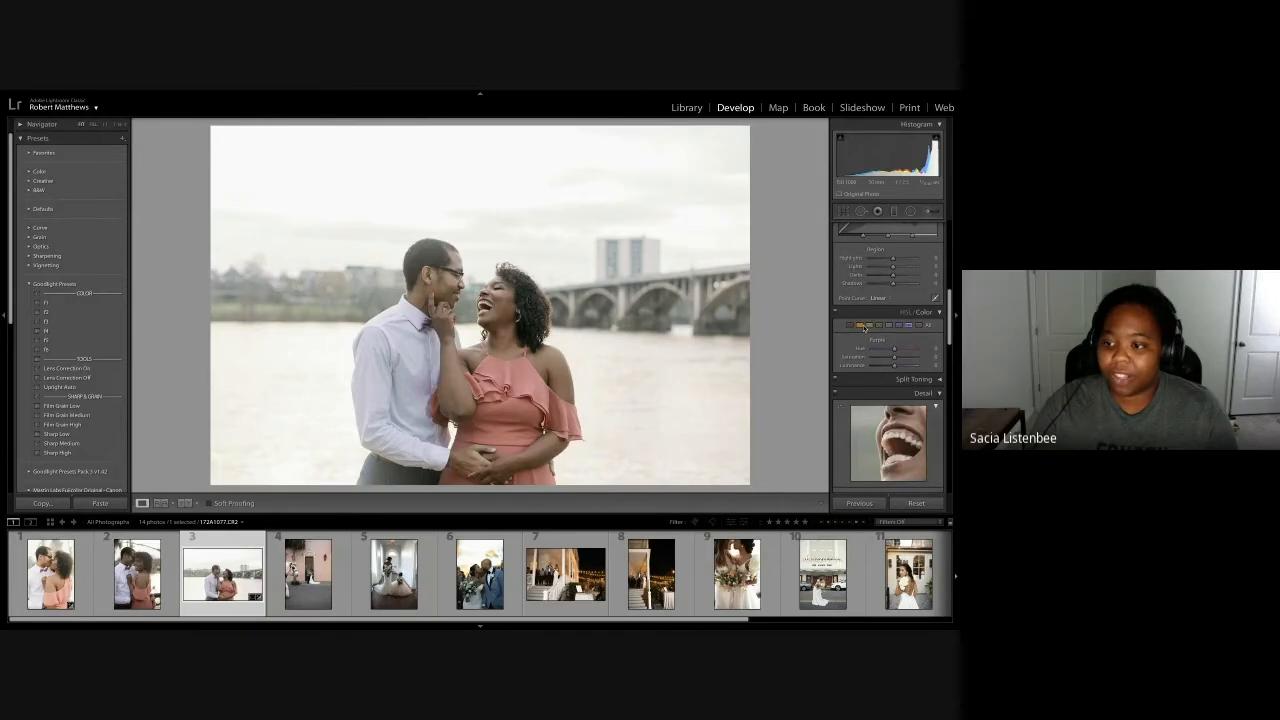
click(861, 326)
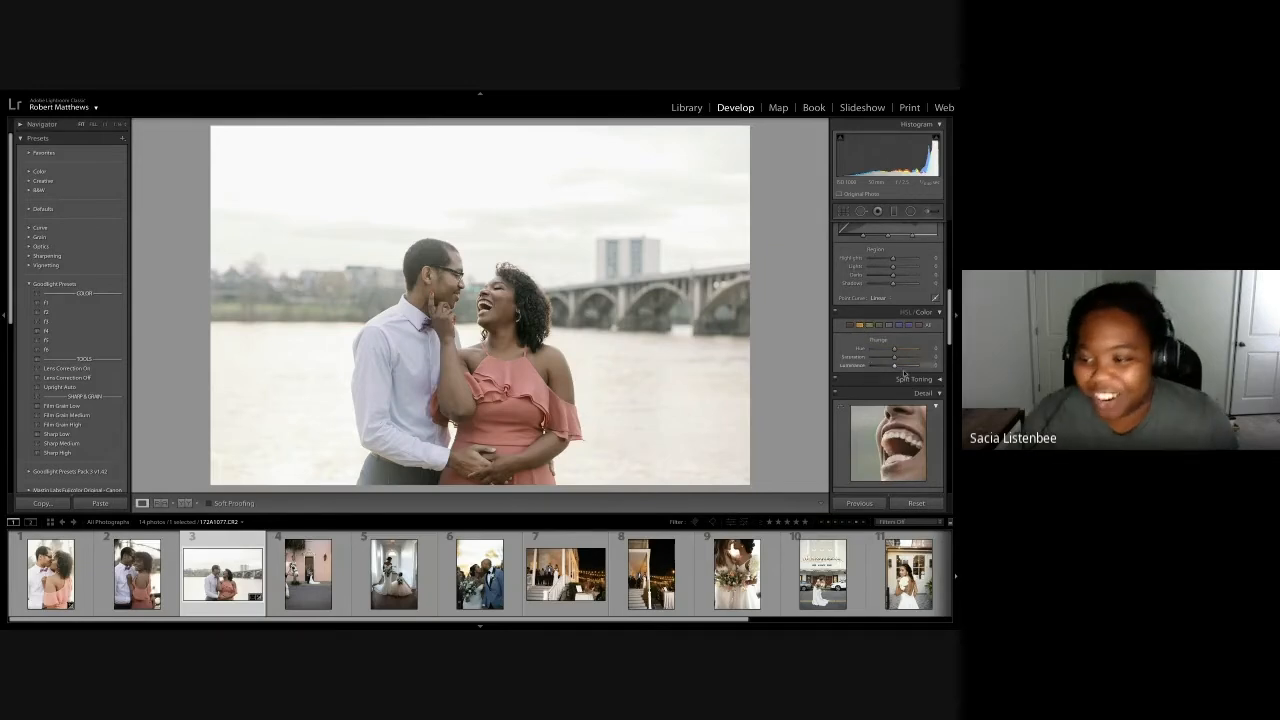
scroll(903, 373, up, 2)
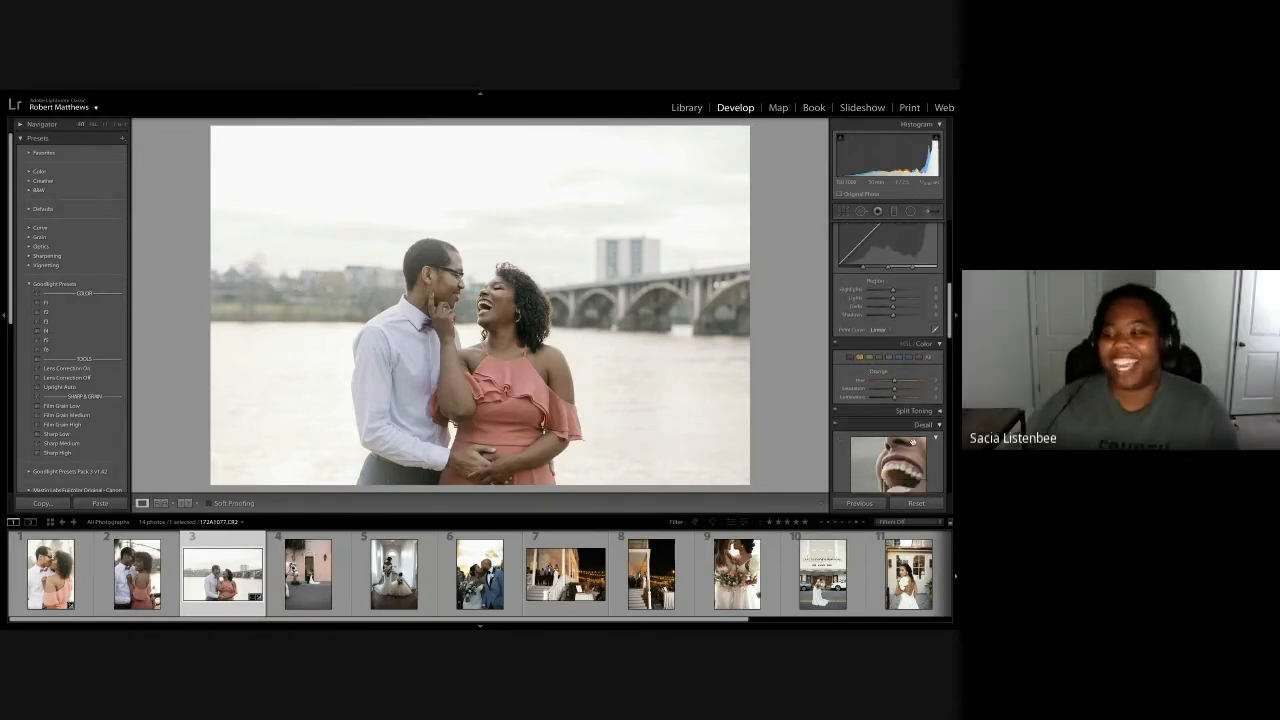
scroll(894, 377, down, 1)
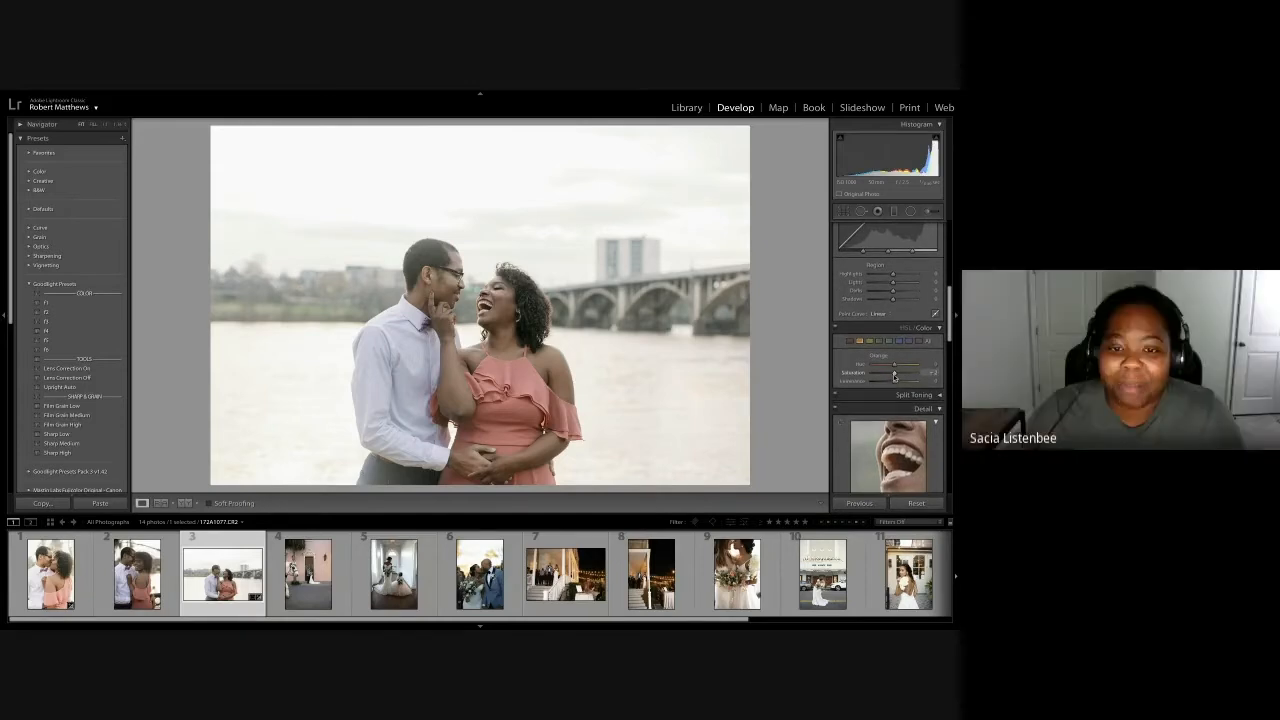
drag(894, 377, 899, 373)
scroll(897, 377, down, 1)
scroll(897, 377, down, 1)
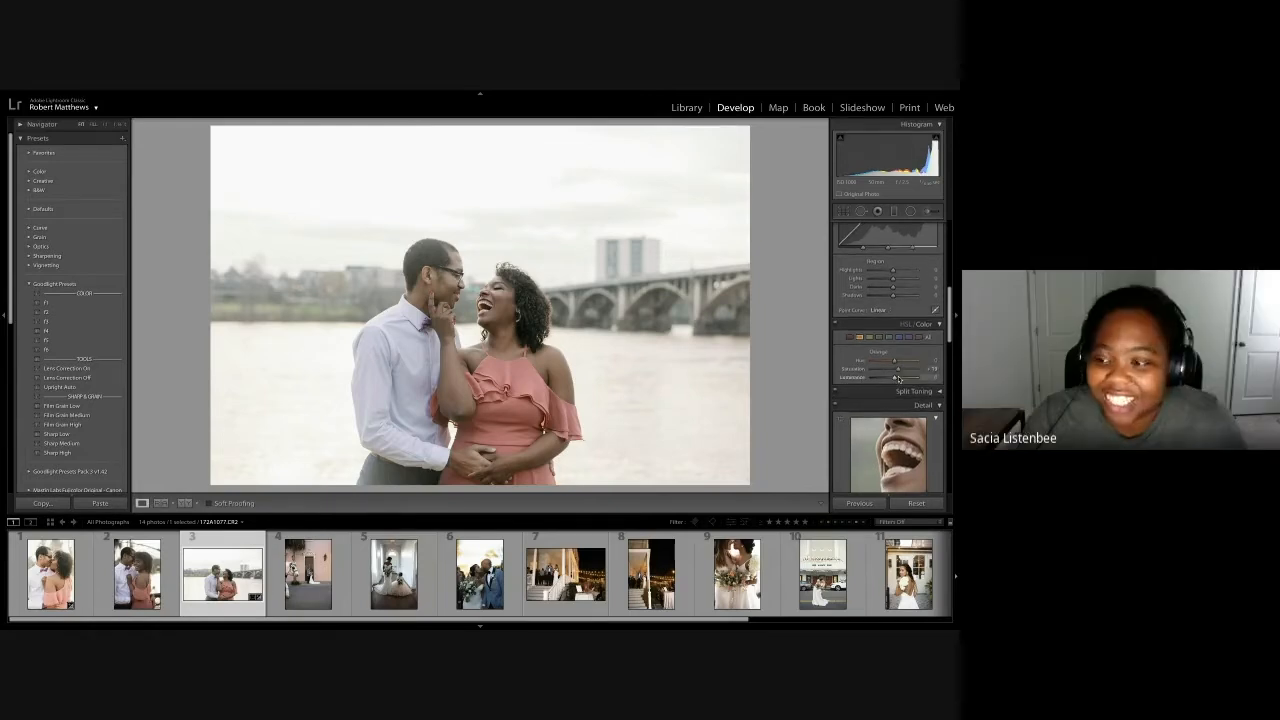
Fine-tune the orange luminance and slightly adjust the tone curve's darks on the riverside photo
drag(895, 378, 893, 379)
scroll(893, 379, down, 1)
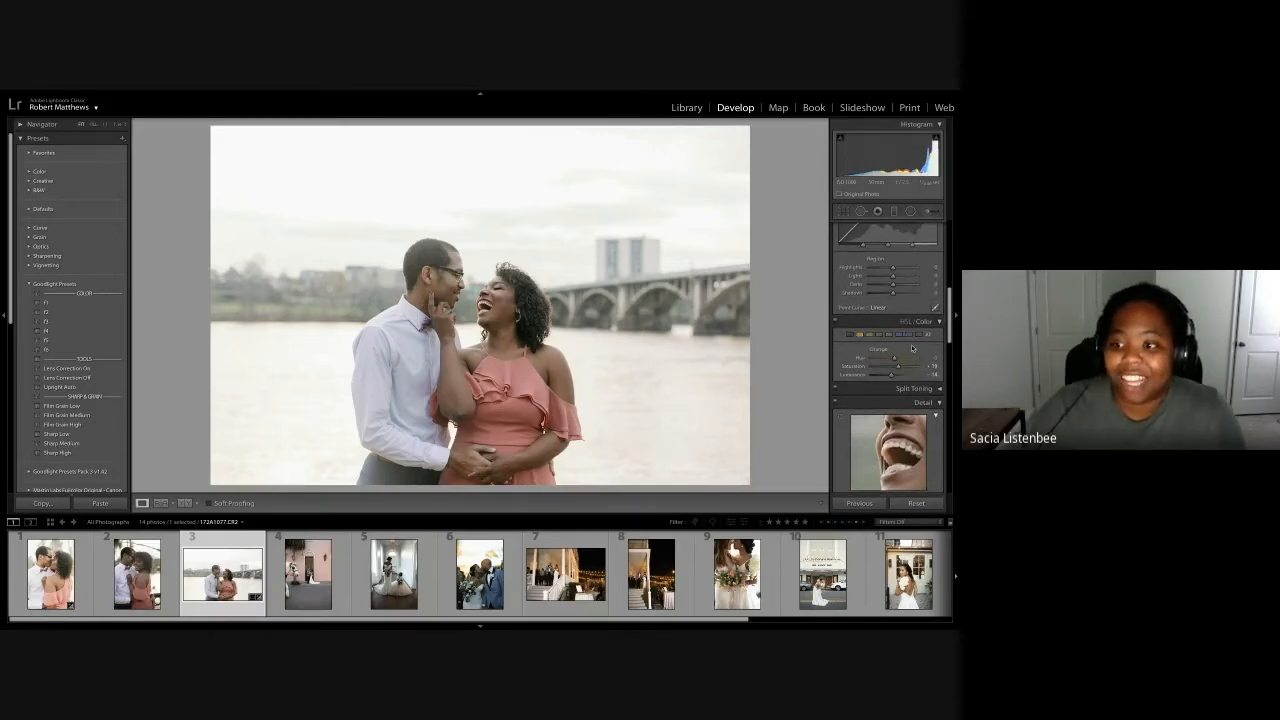
scroll(912, 348, down, 1)
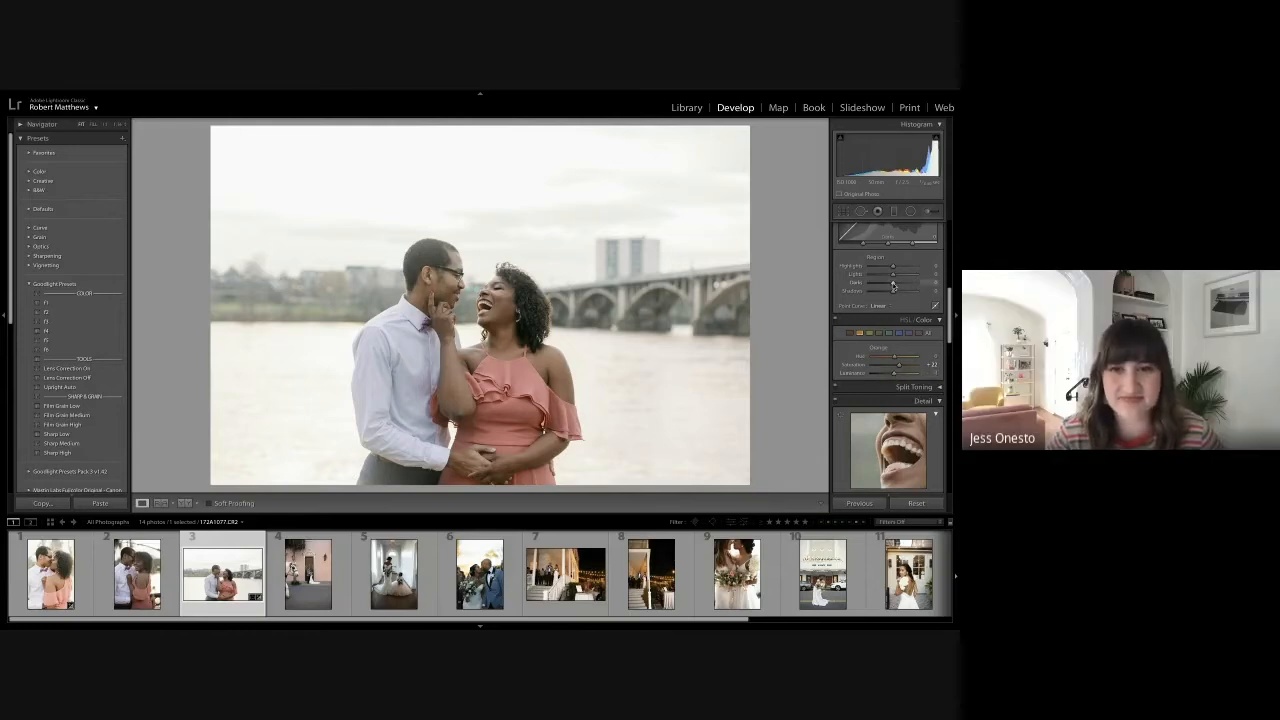
drag(893, 284, 893, 287)
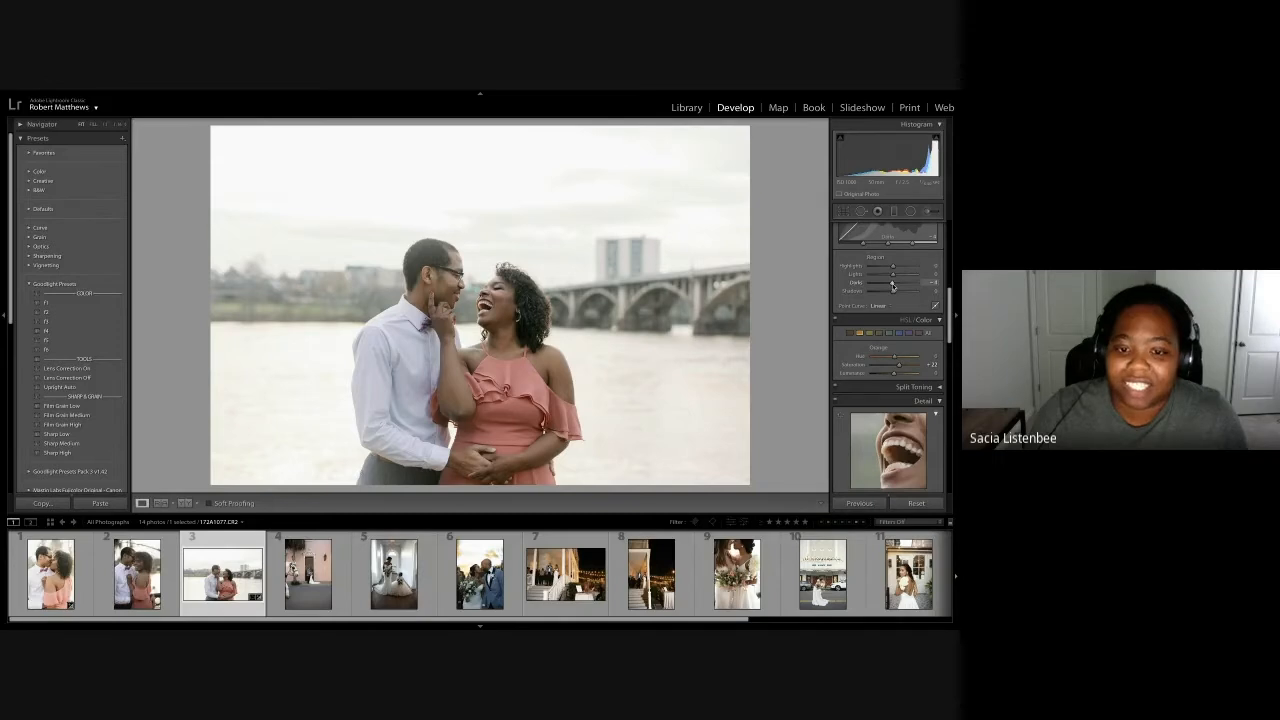
Set the riverside photo's temperature to 7,277 and exposure to +0.35, and check its crop
scroll(893, 286, up, 5)
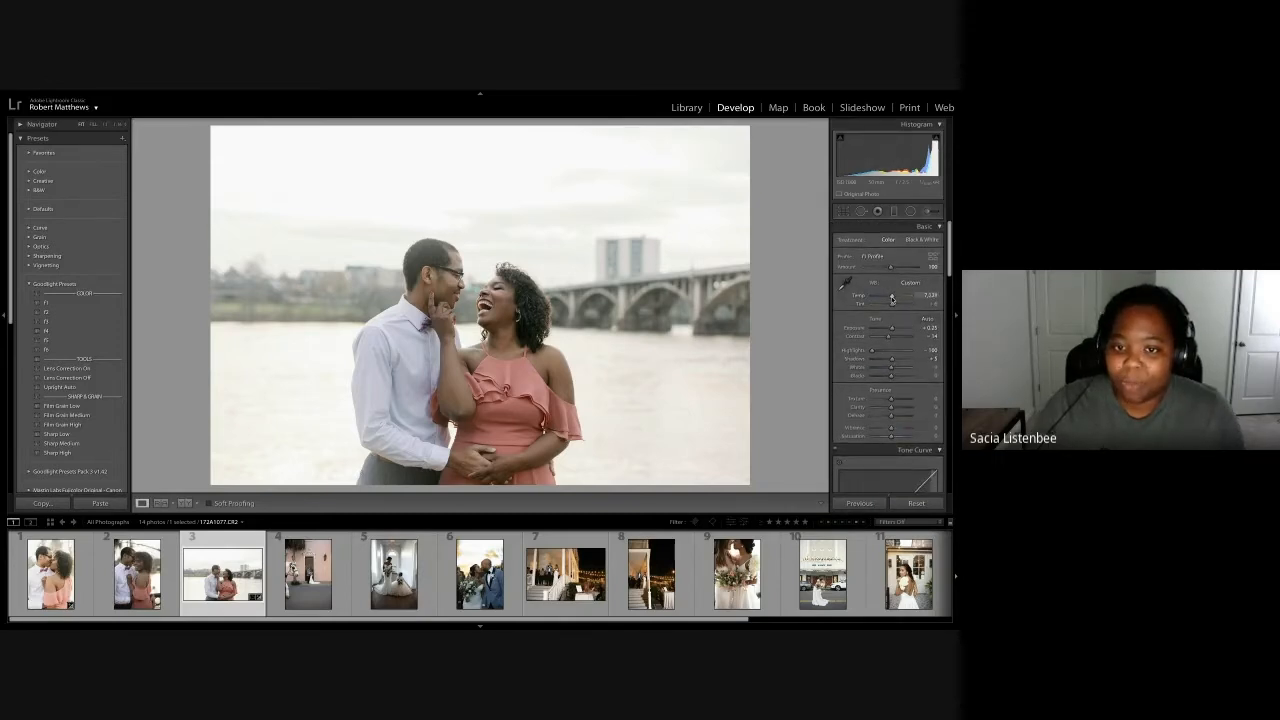
drag(892, 298, 893, 329)
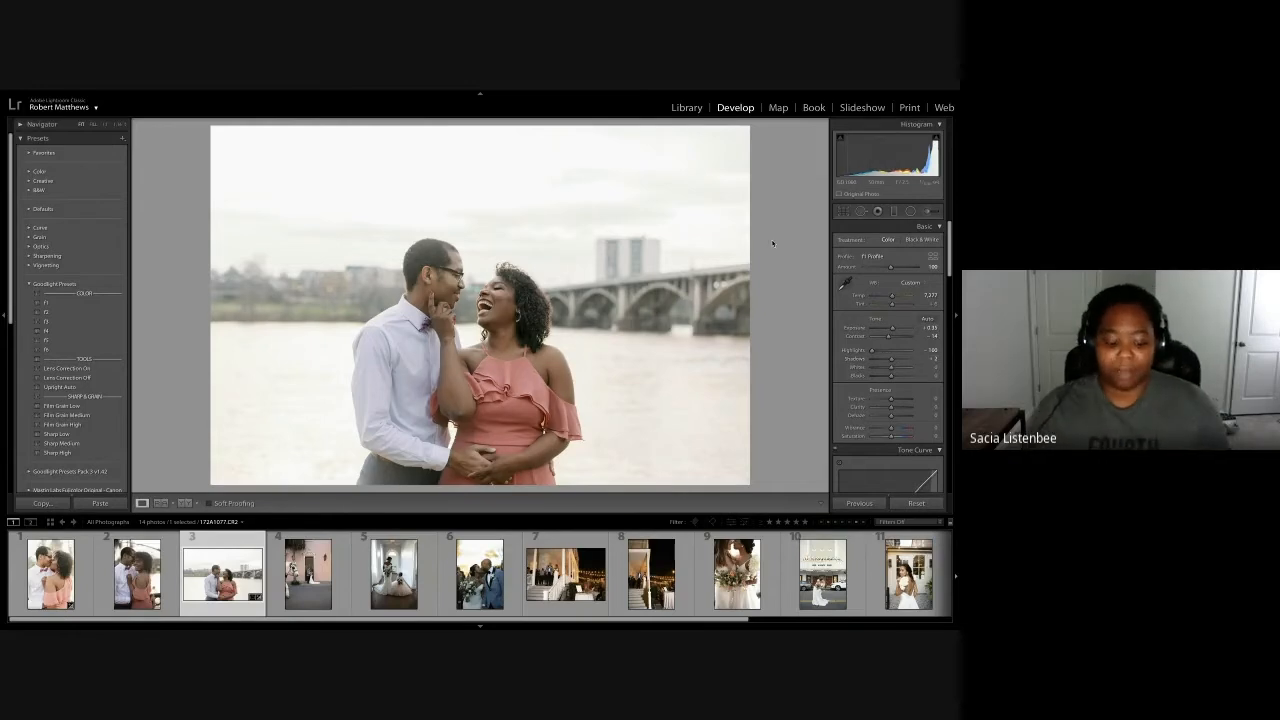
key(r)
key(r)
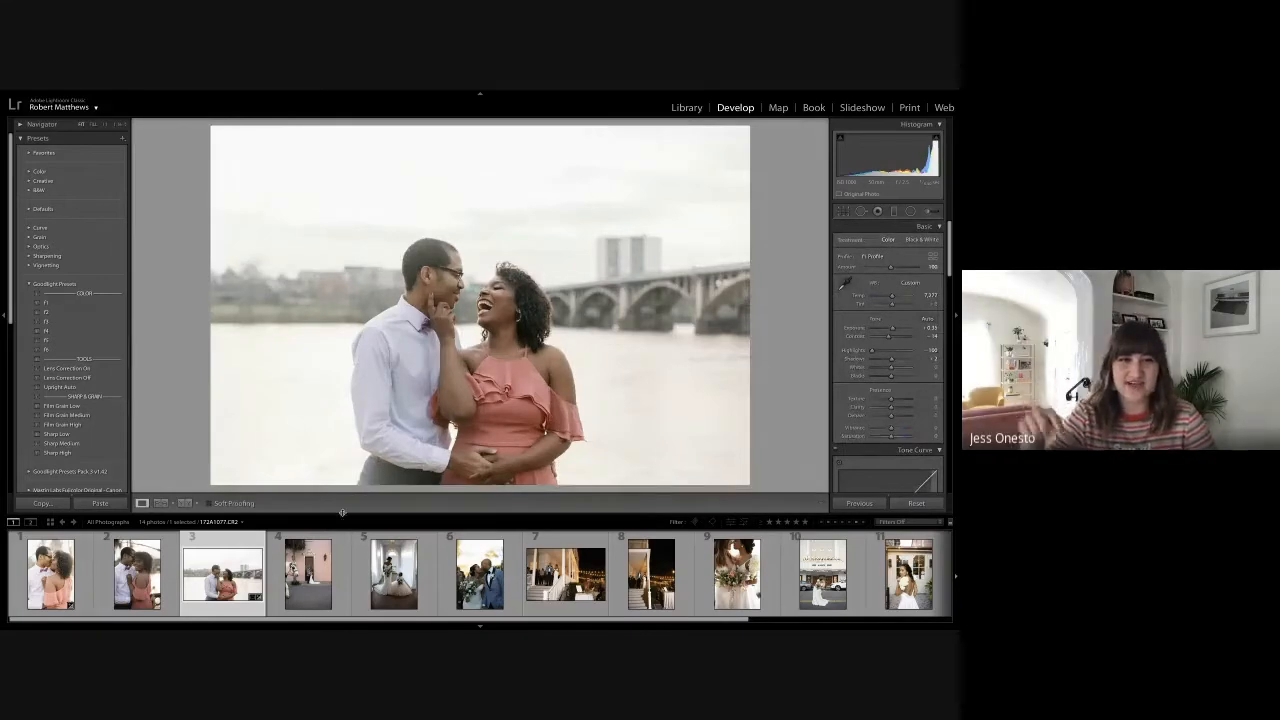
Try a tint of +15 on the riverside photo while comparing before and after, and return to single-image view
click(184, 503)
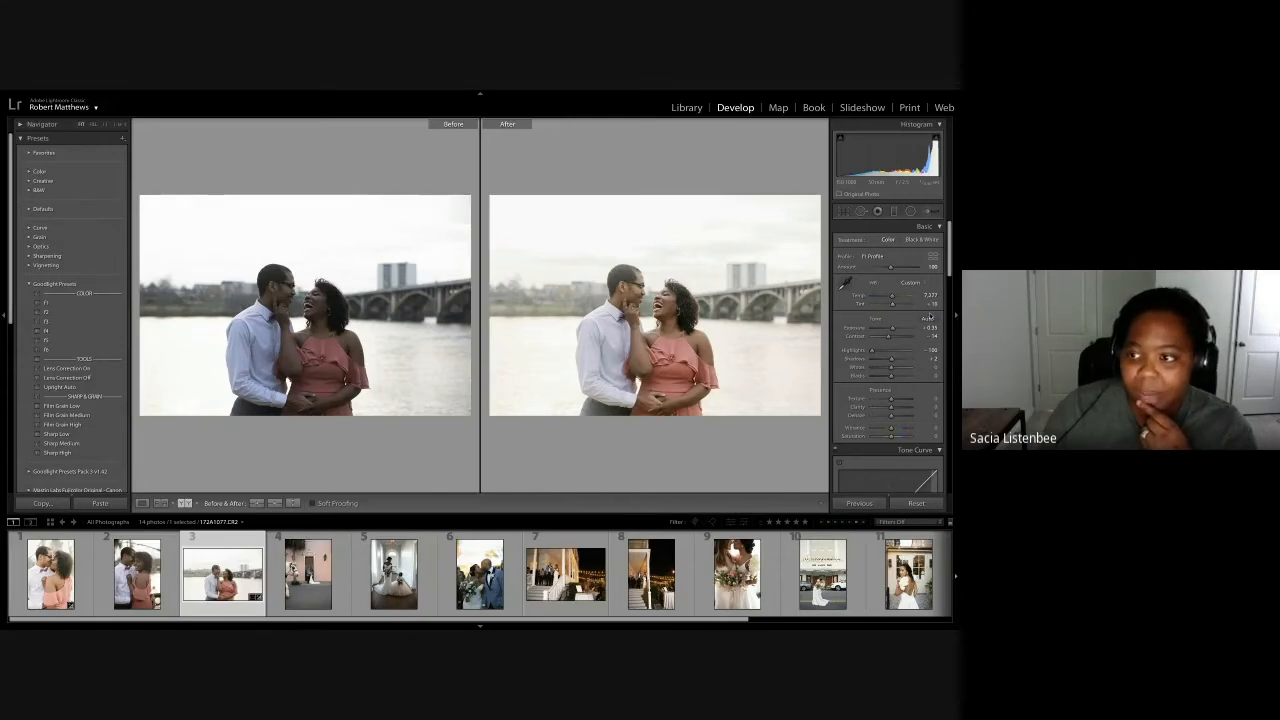
click(928, 305)
text(15)
key(Return)
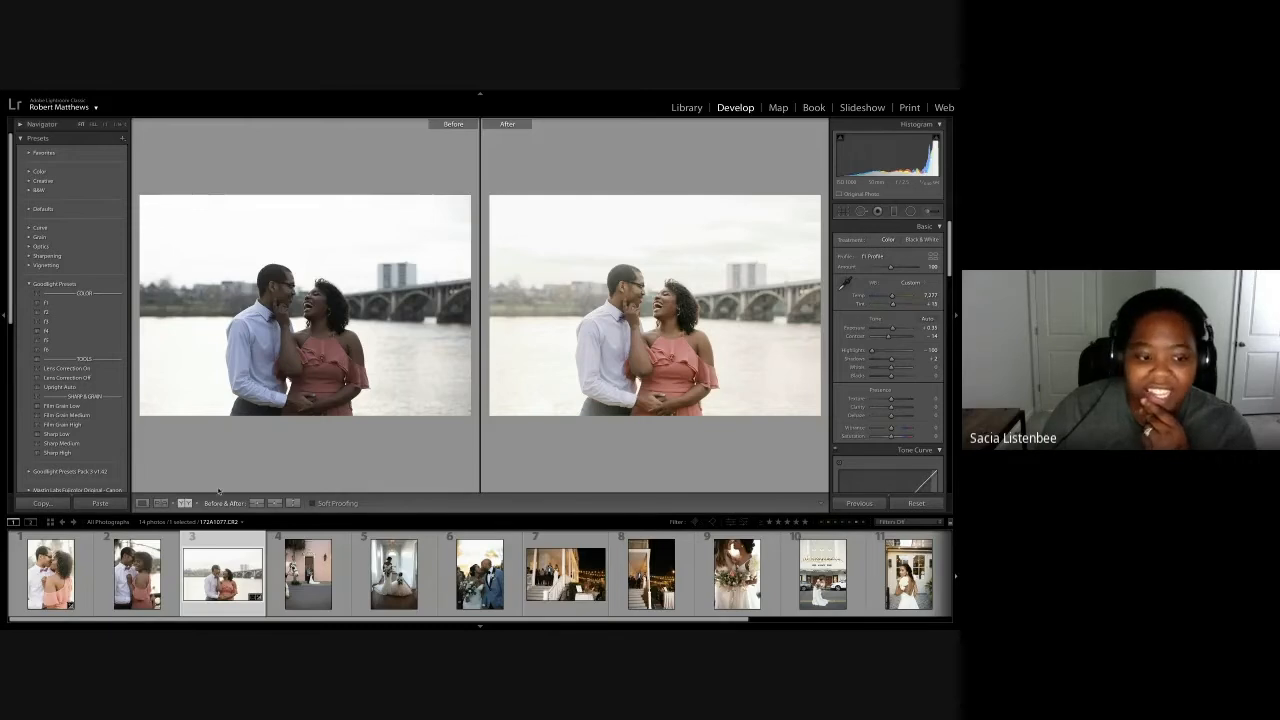
click(142, 503)
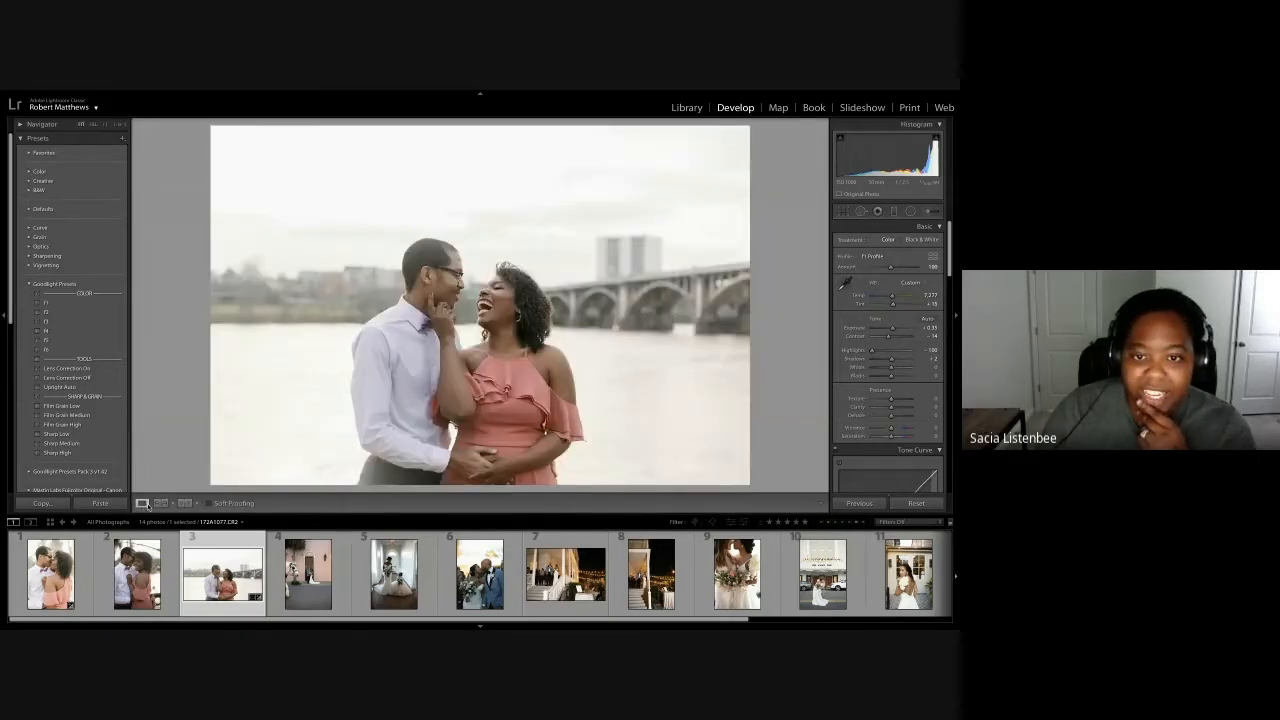
Set the riverside photo's tint to +10 and show the before and after versions side by side
click(934, 306)
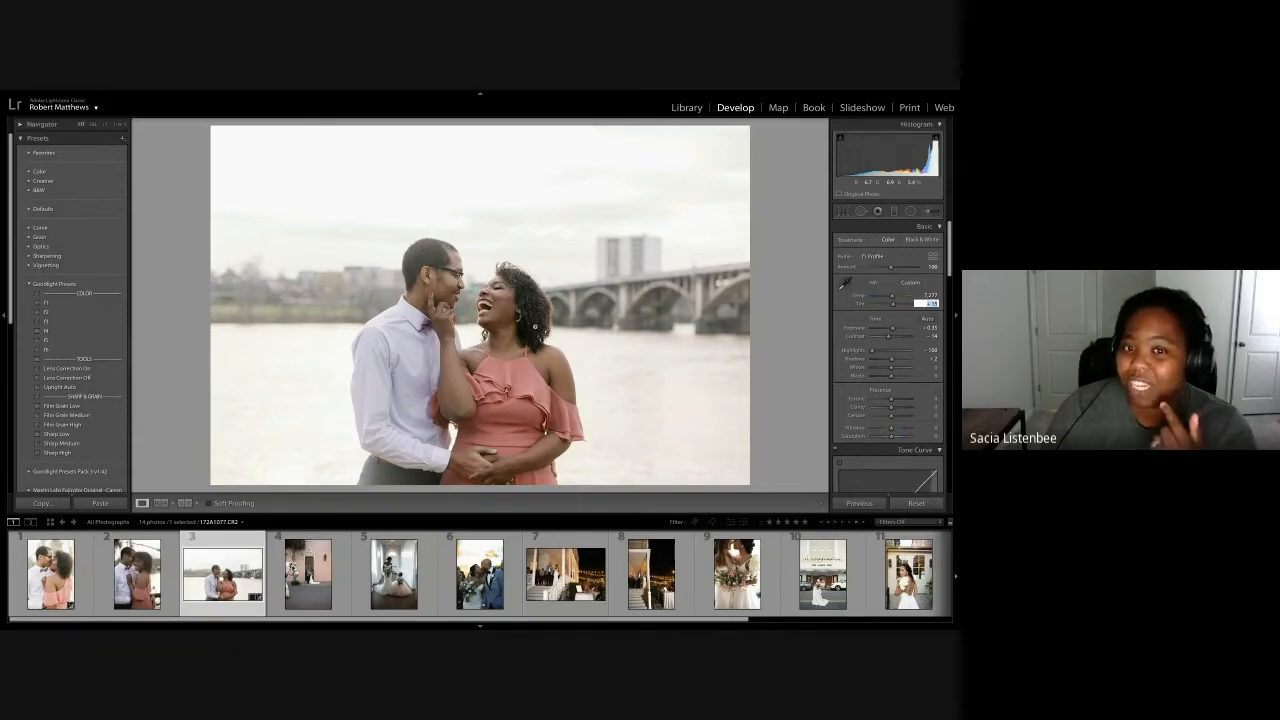
text(10)
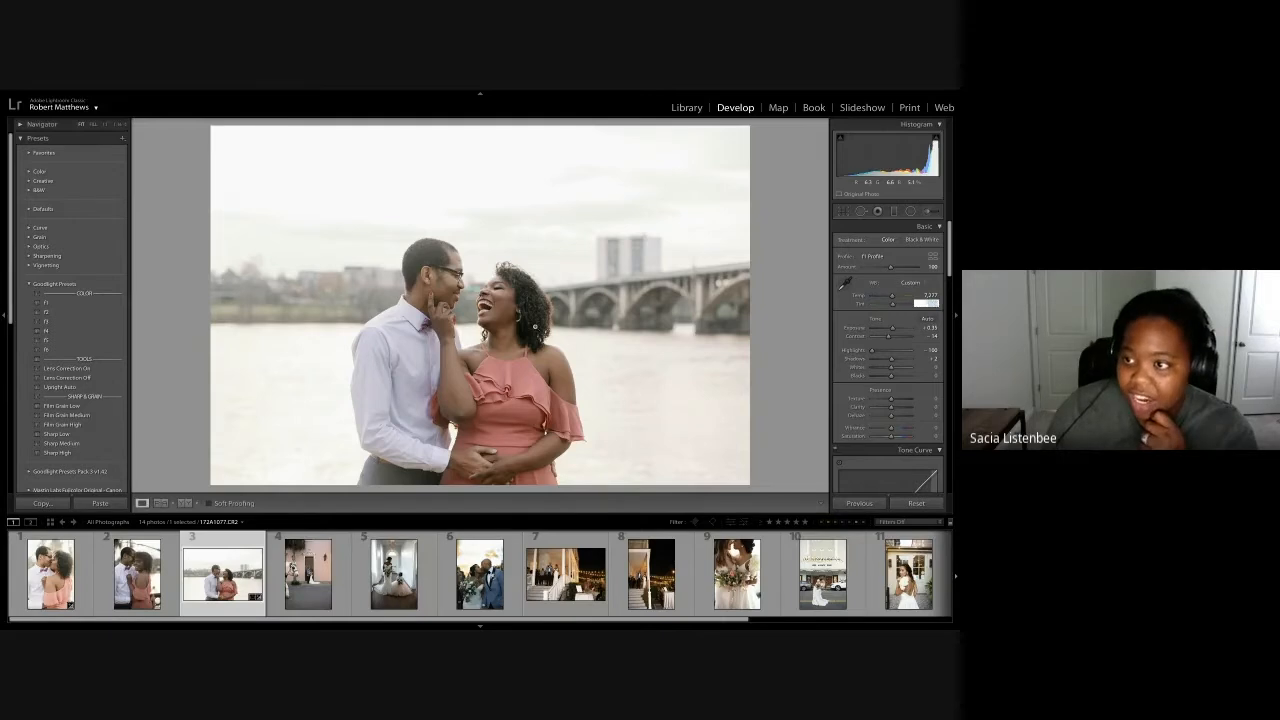
key(Return)
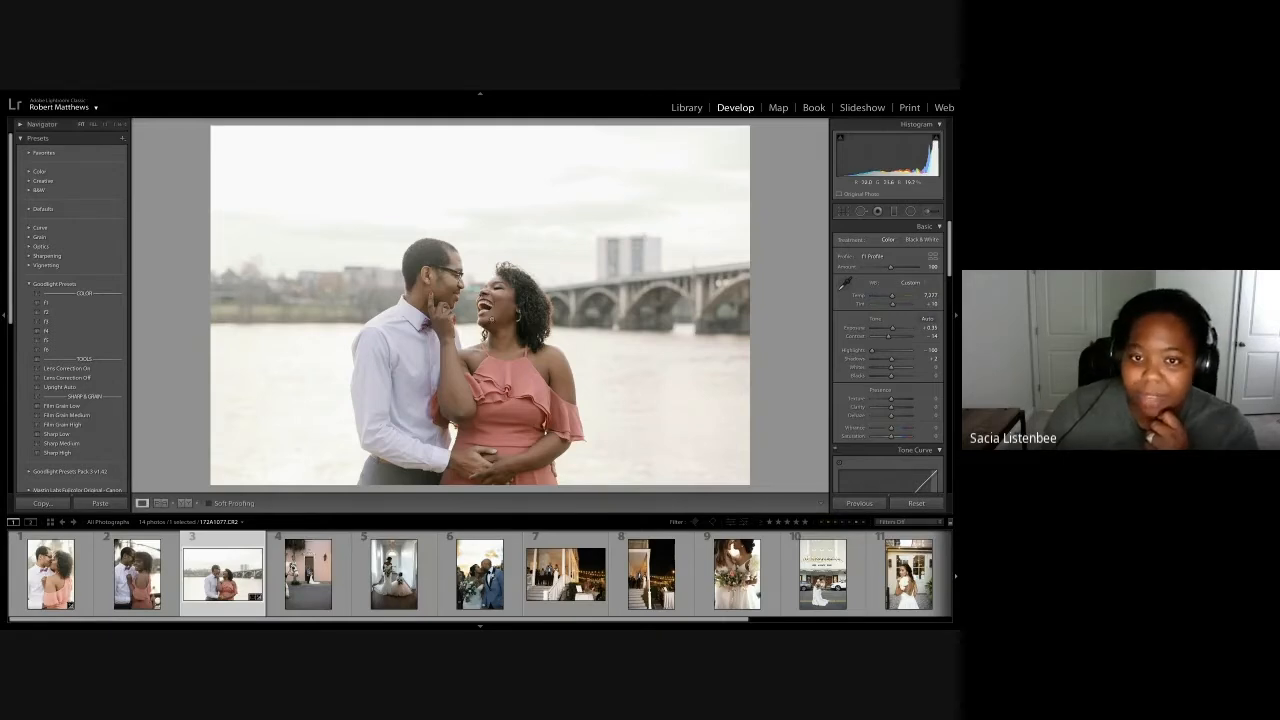
click(183, 503)
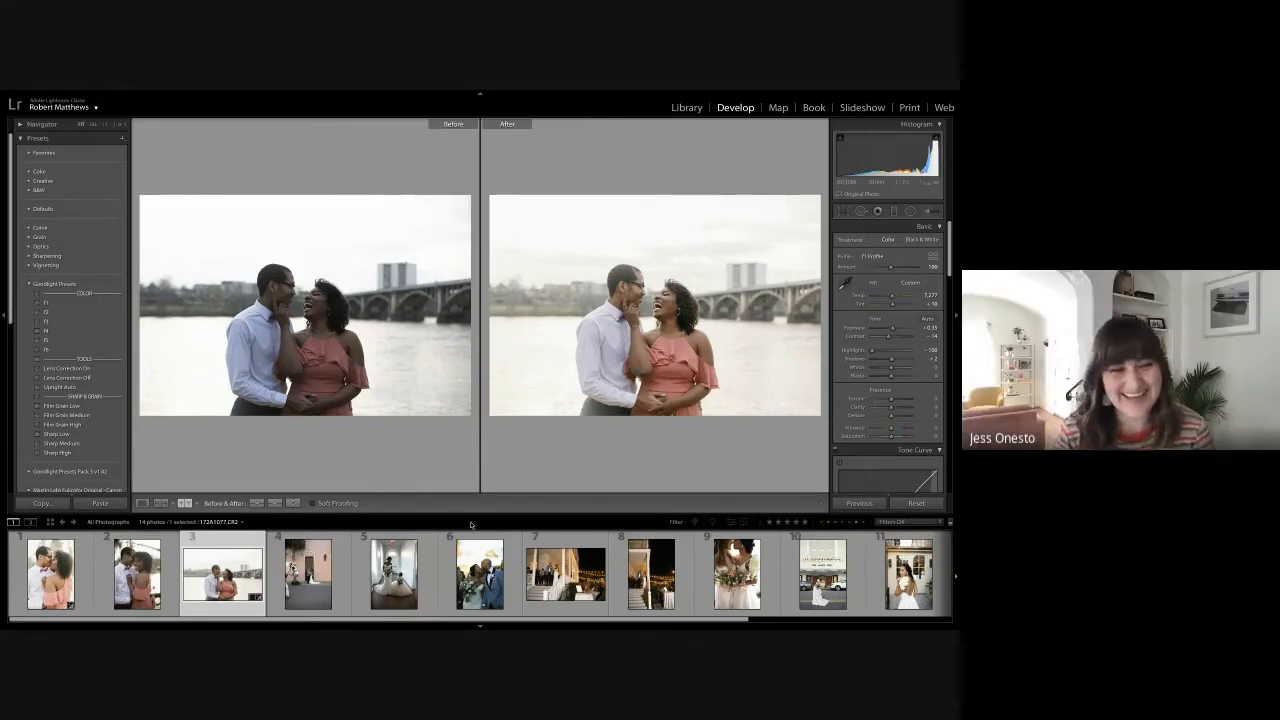
Open the fourth photo, the wedding couple at the pink wall, in single-image view and crop it tighter around the couple and horse
click(294, 597)
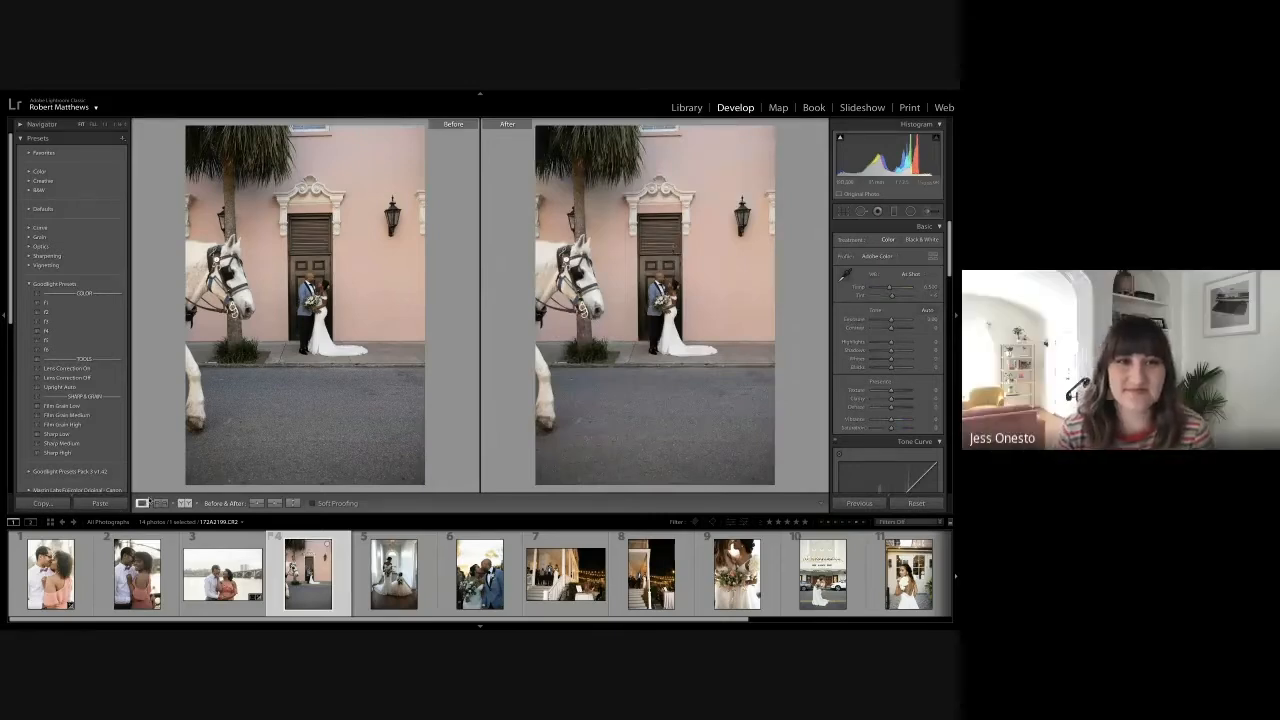
click(143, 503)
key(r)
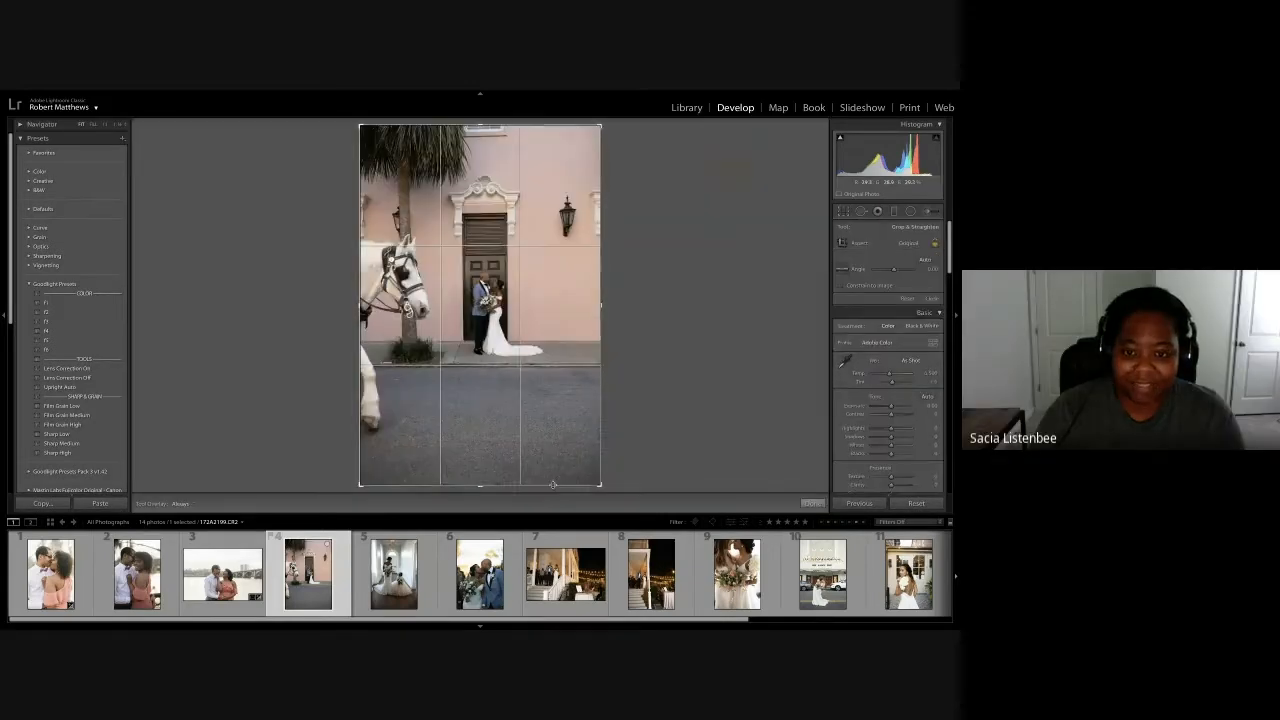
drag(553, 484, 521, 434)
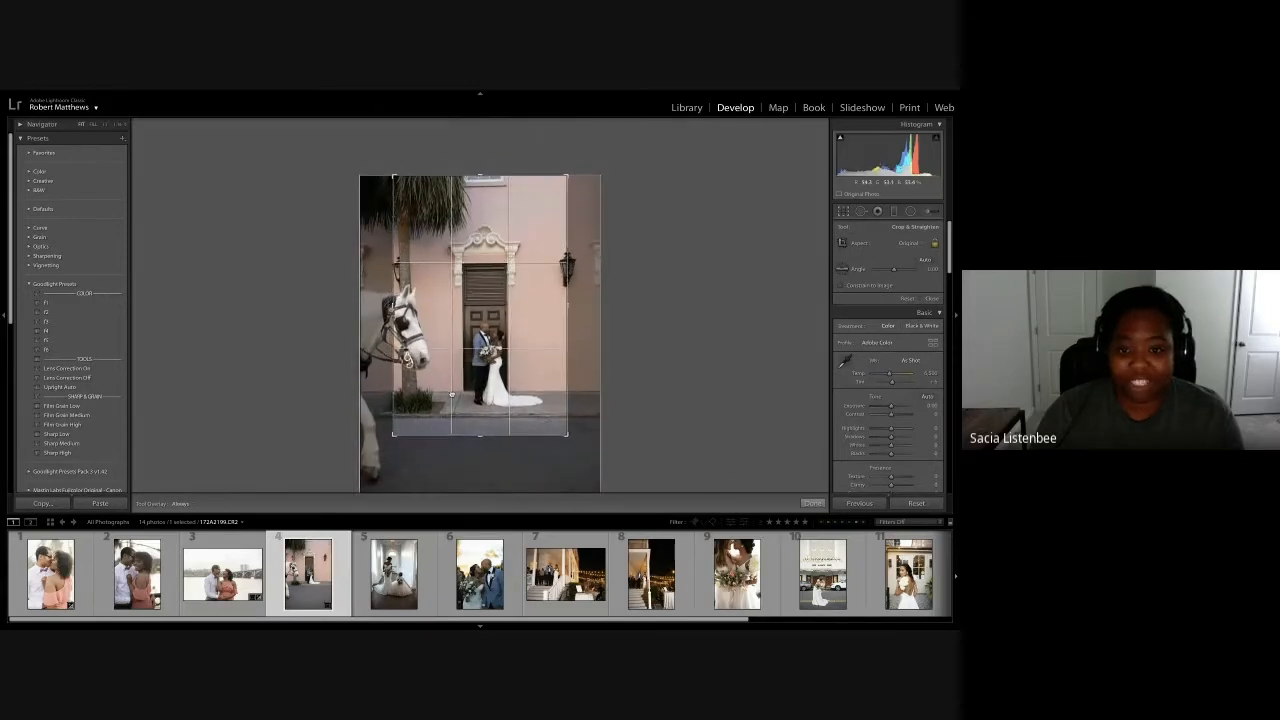
drag(451, 396, 470, 396)
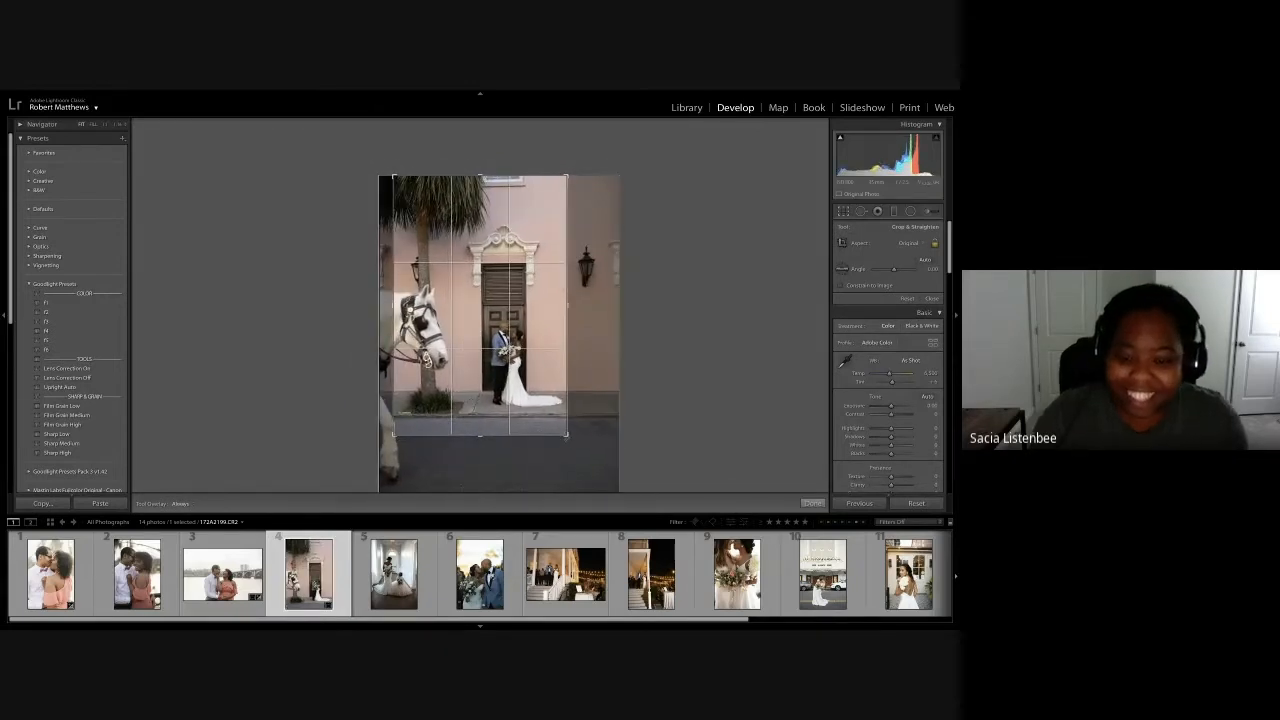
drag(567, 437, 517, 418)
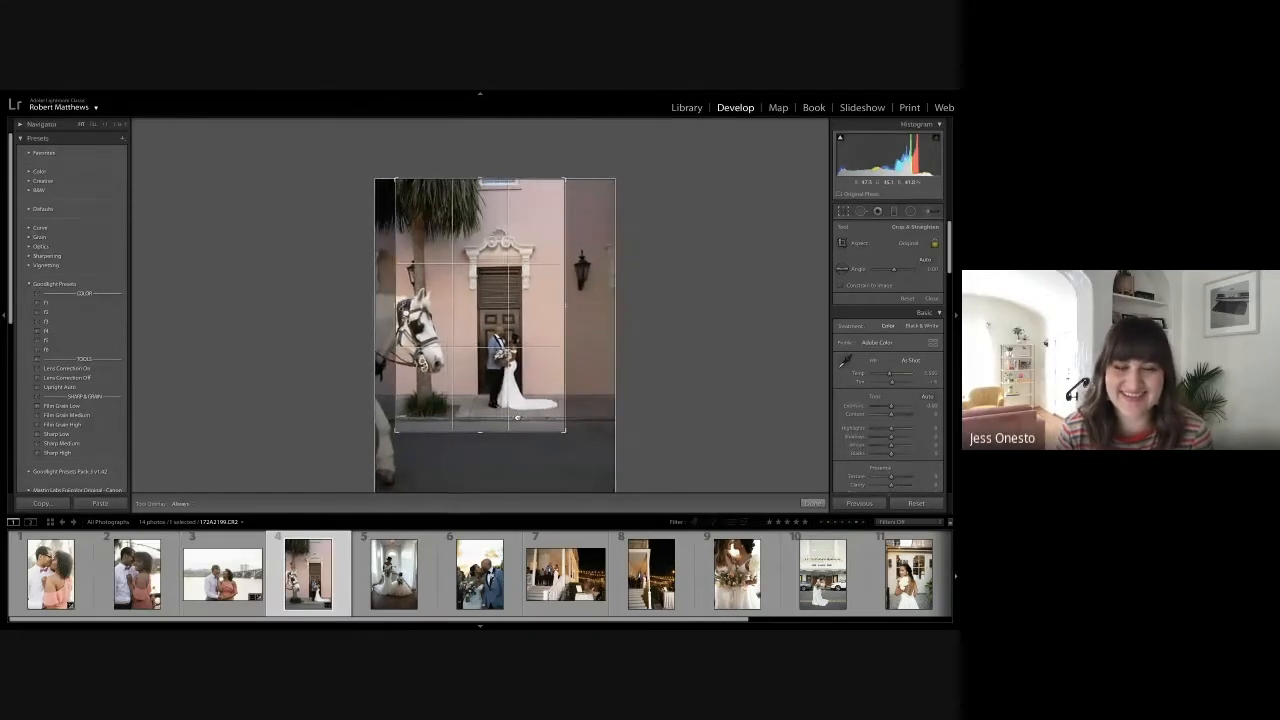
Fine-tune the straightening of the pink-wall photo, check the crop and apply it
key(r)
key(r)
drag(679, 411, 676, 412)
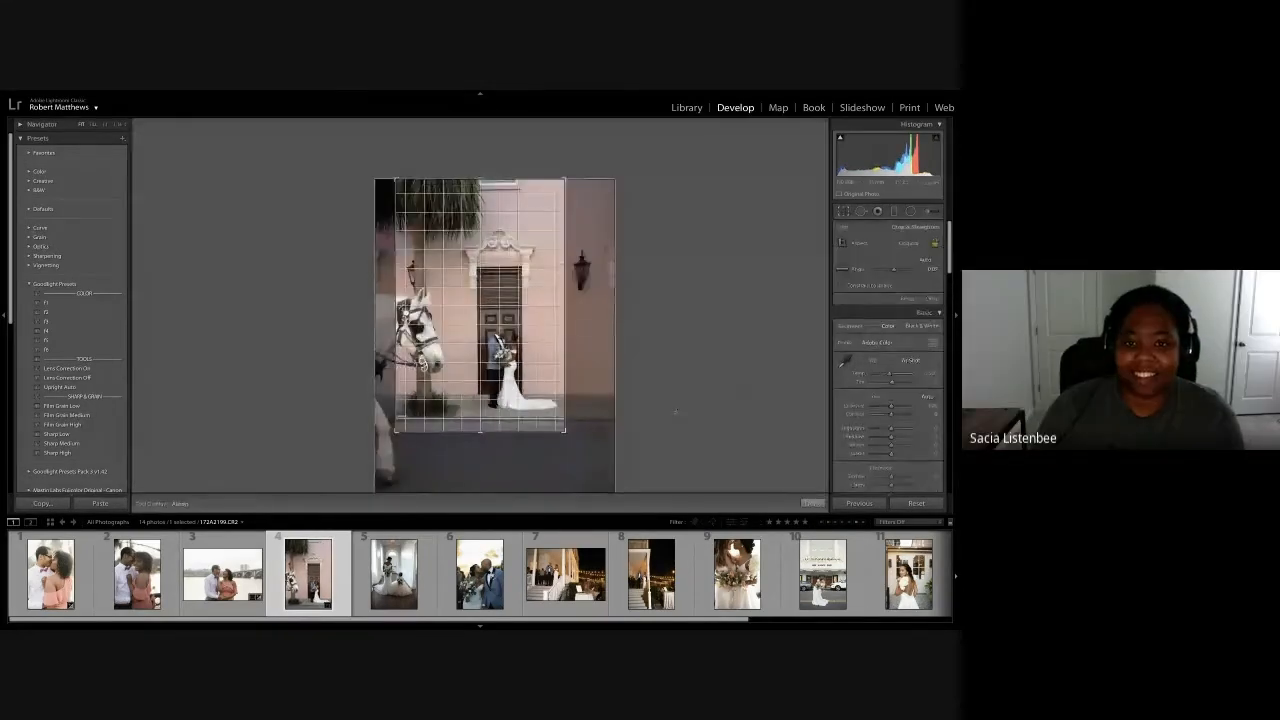
key(r)
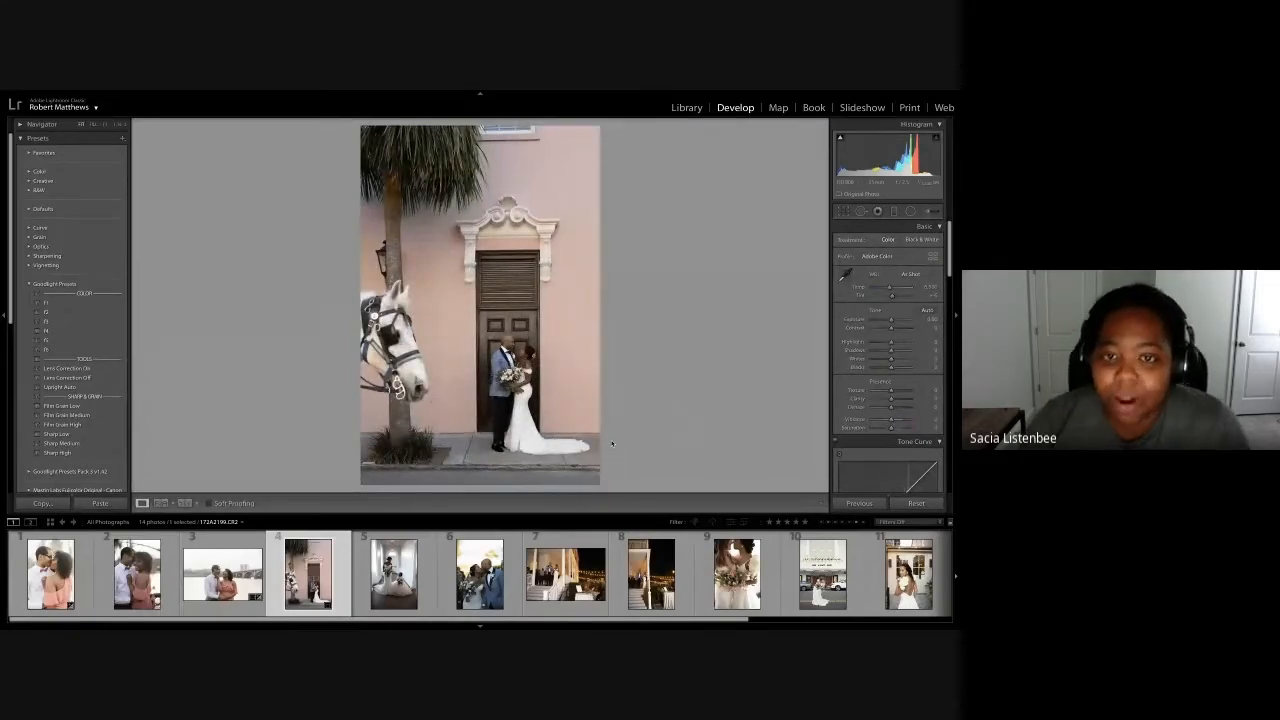
key(r)
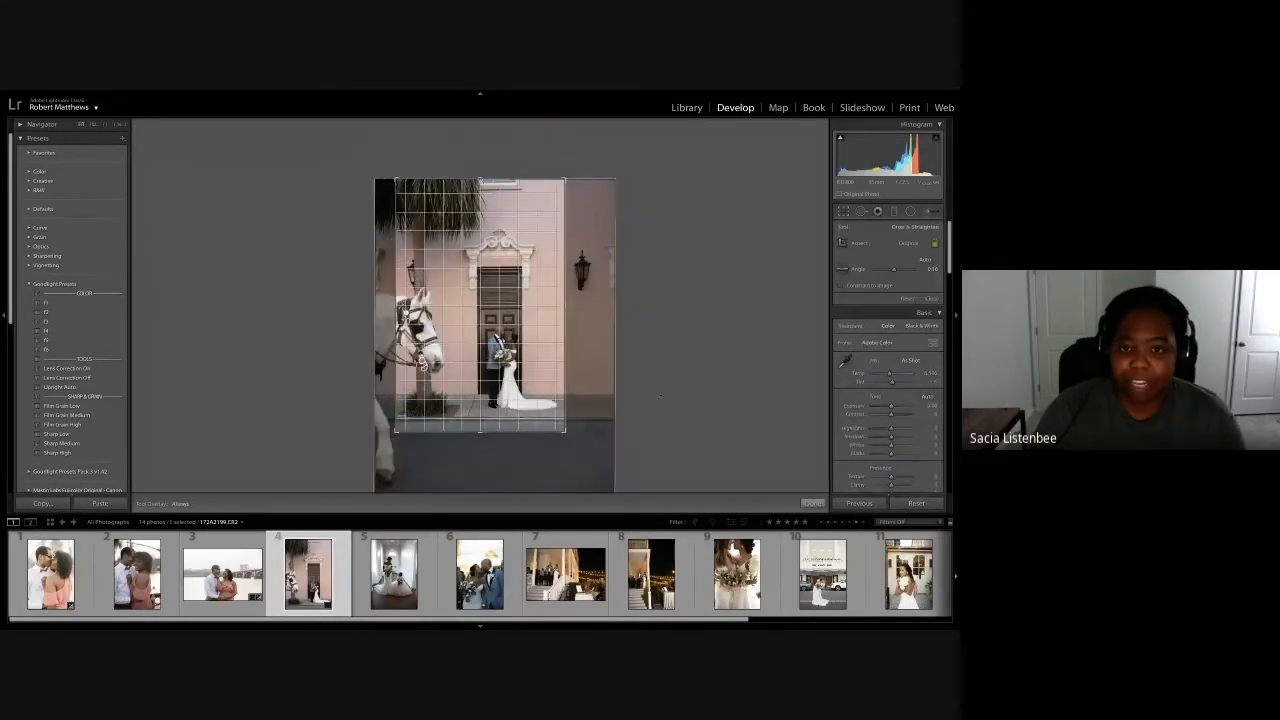
key(r)
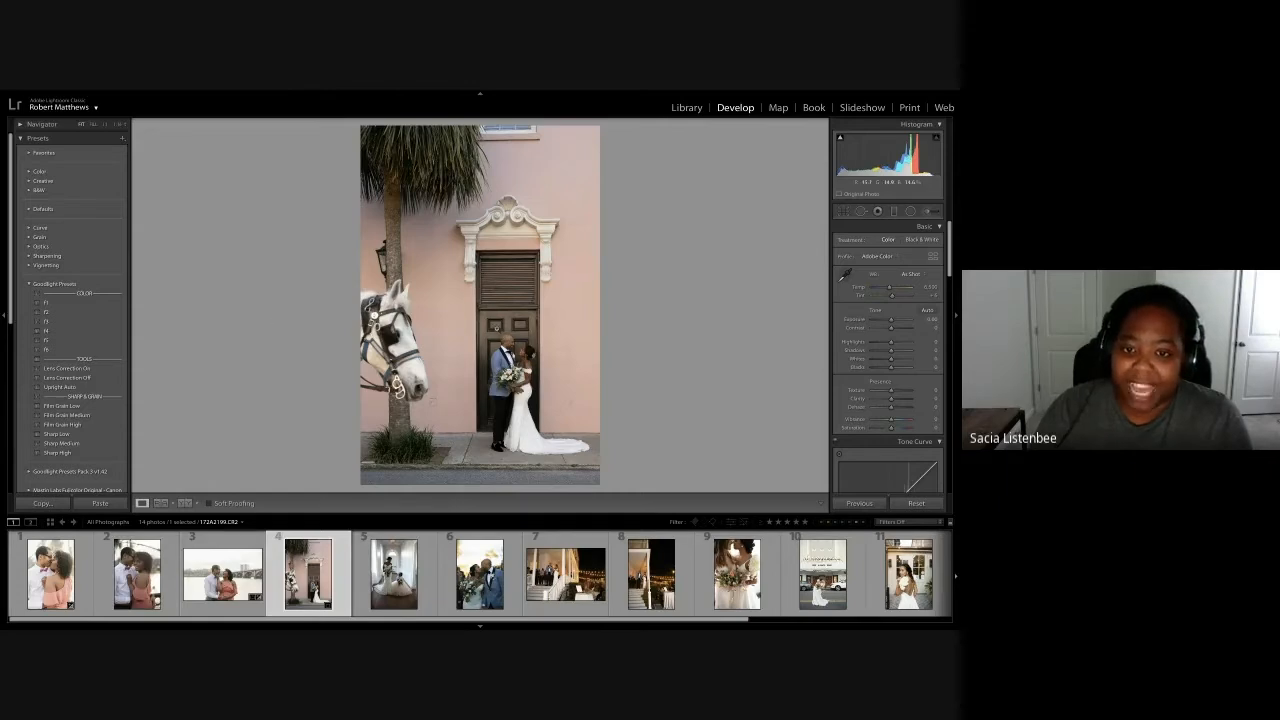
Apply the F1, Lens Correction On and Sharp Medium presets to the pink-wall photo
click(80, 303)
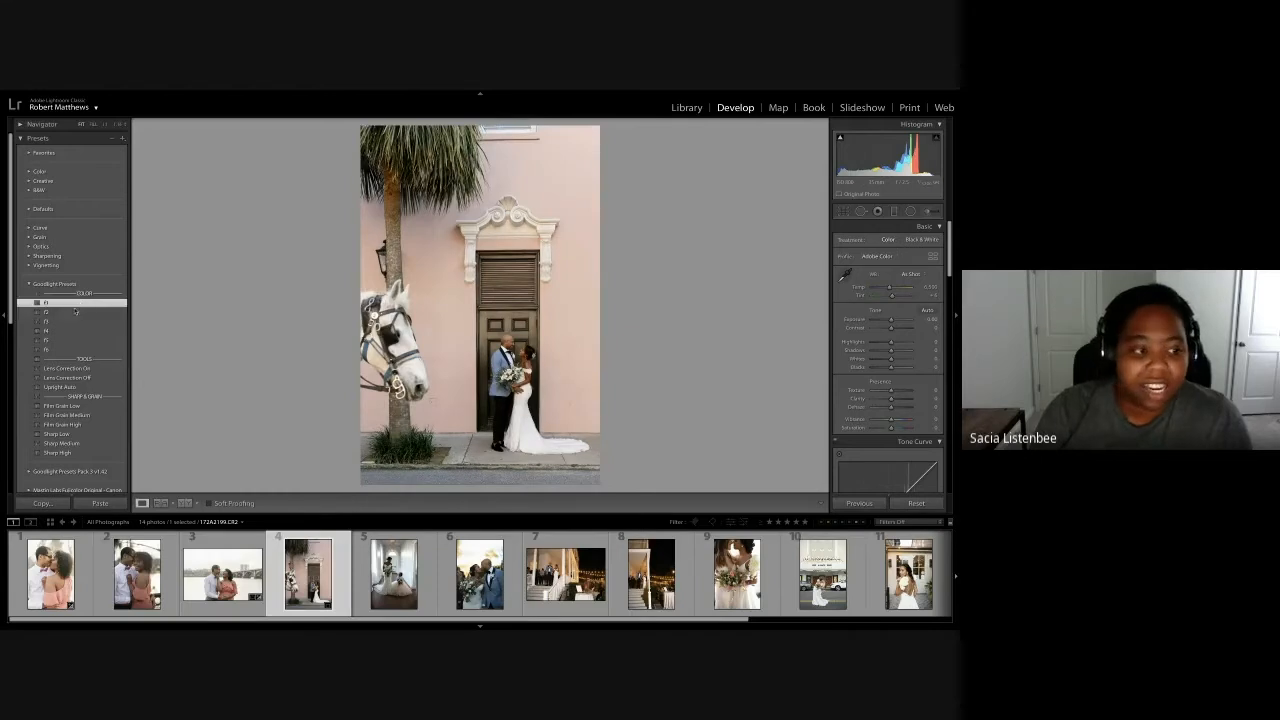
click(97, 369)
click(94, 444)
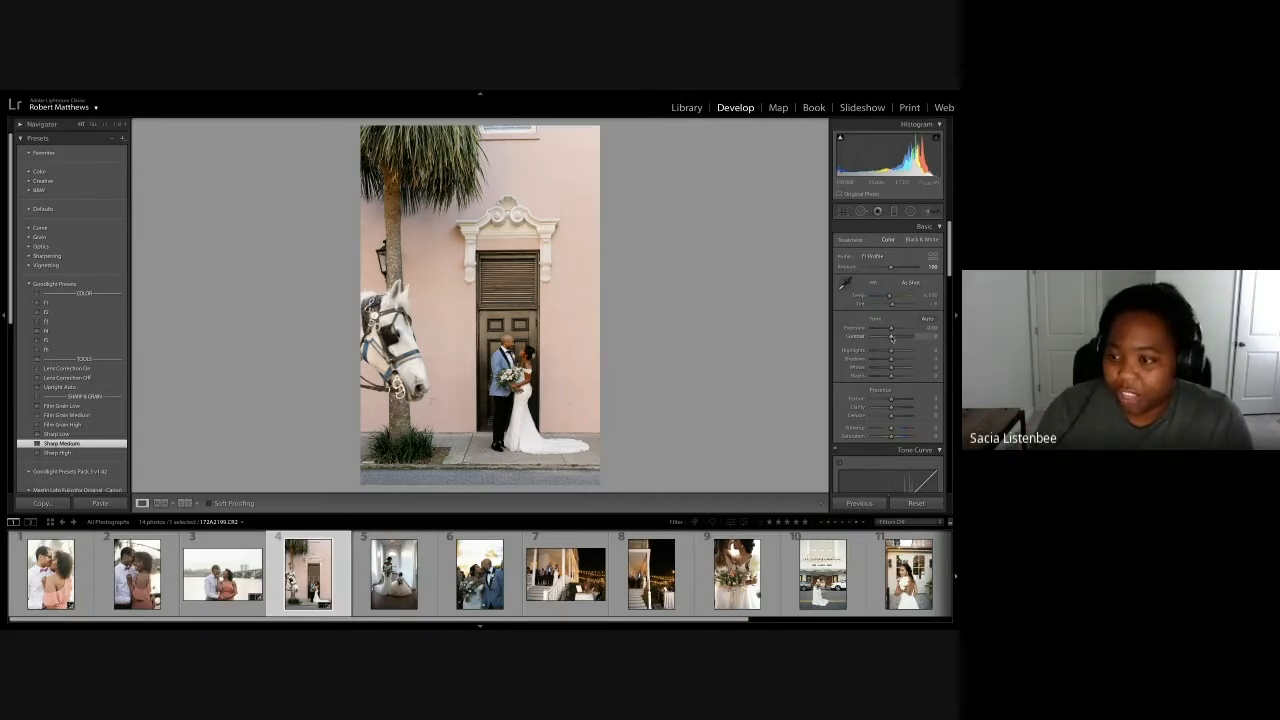
Lower the pink-wall photo's contrast to -27 and cool its white balance temperature slightly
drag(892, 338, 885, 339)
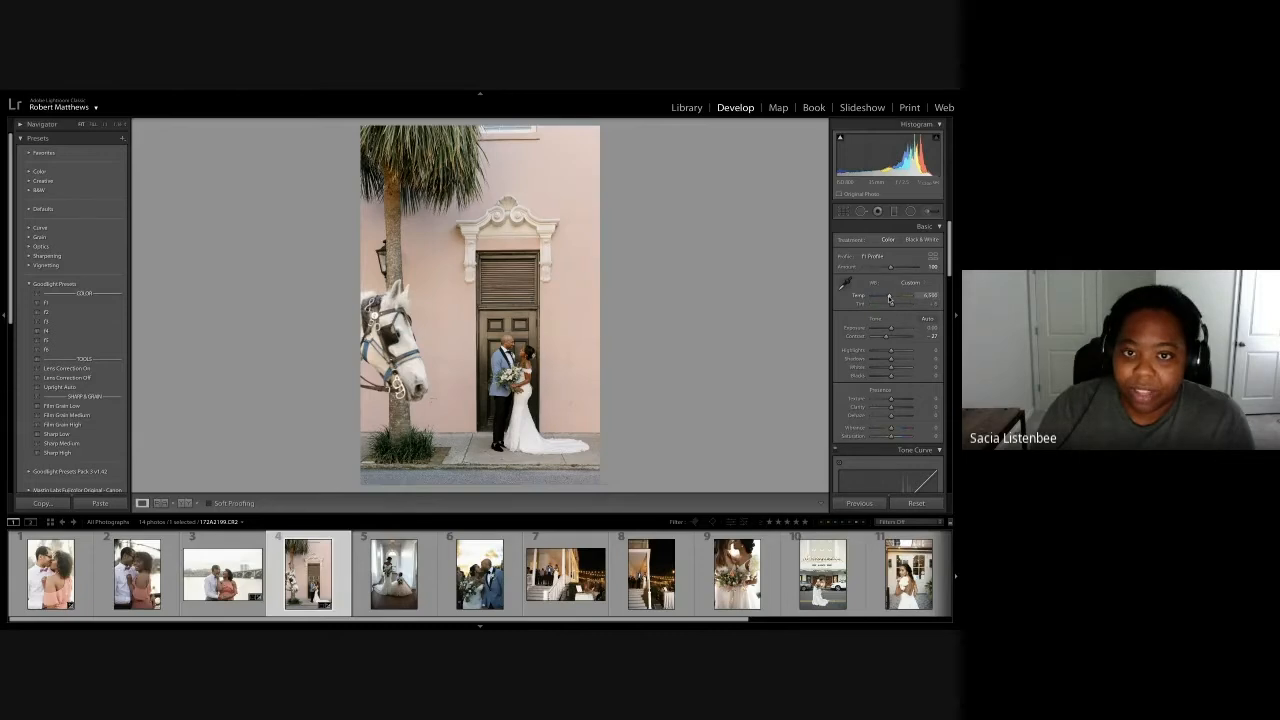
drag(889, 298, 888, 299)
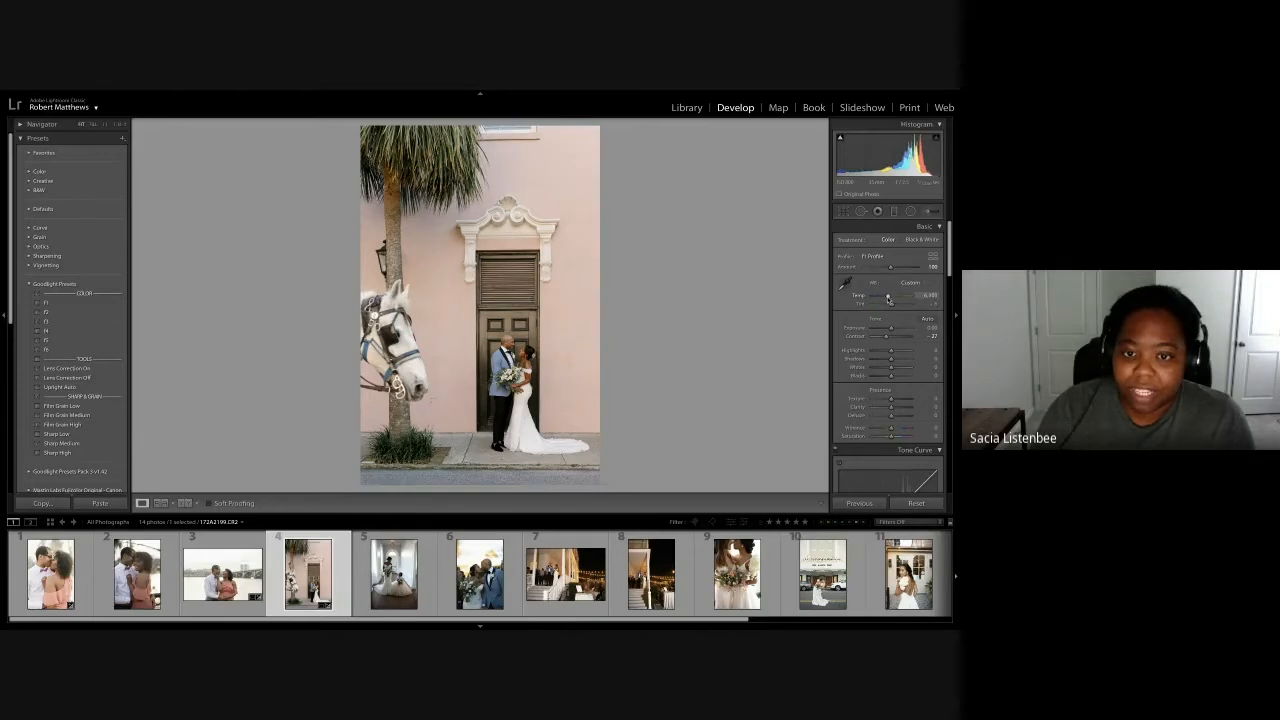
Raise the orange luminance to +25 and fine-tune the orange saturation on the pink-wall photo
scroll(888, 300, down, 10)
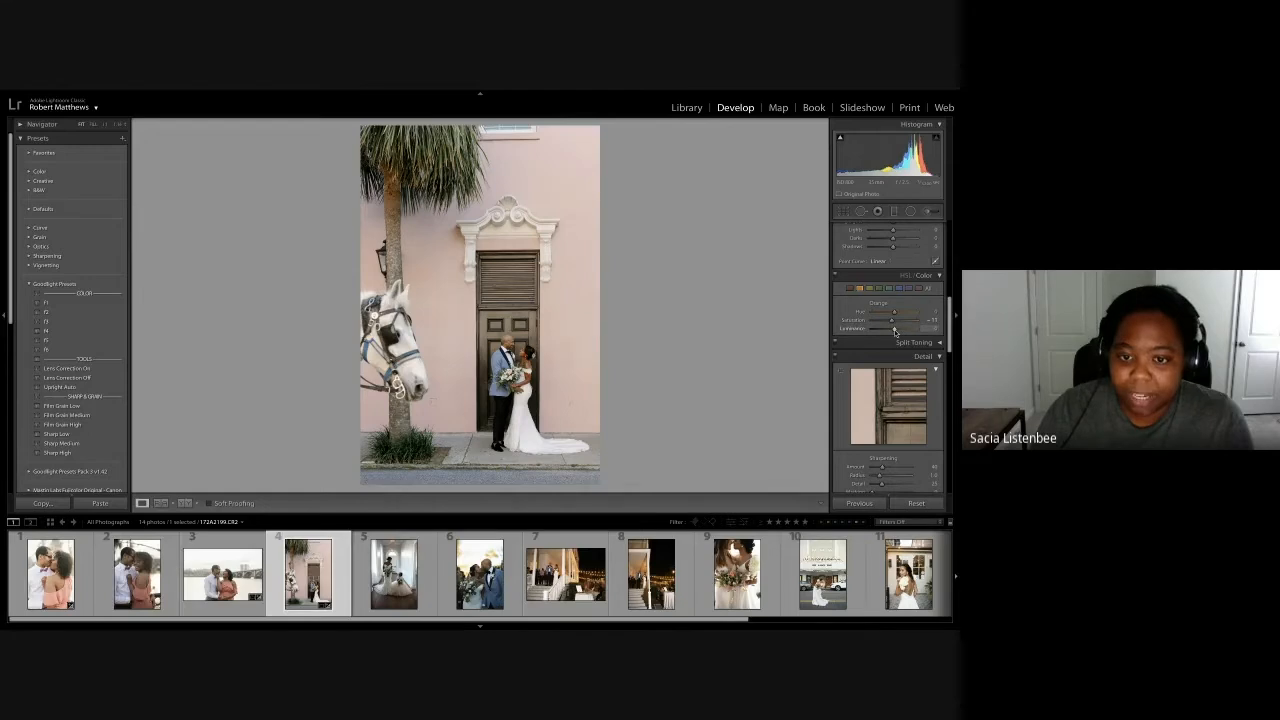
drag(895, 331, 900, 331)
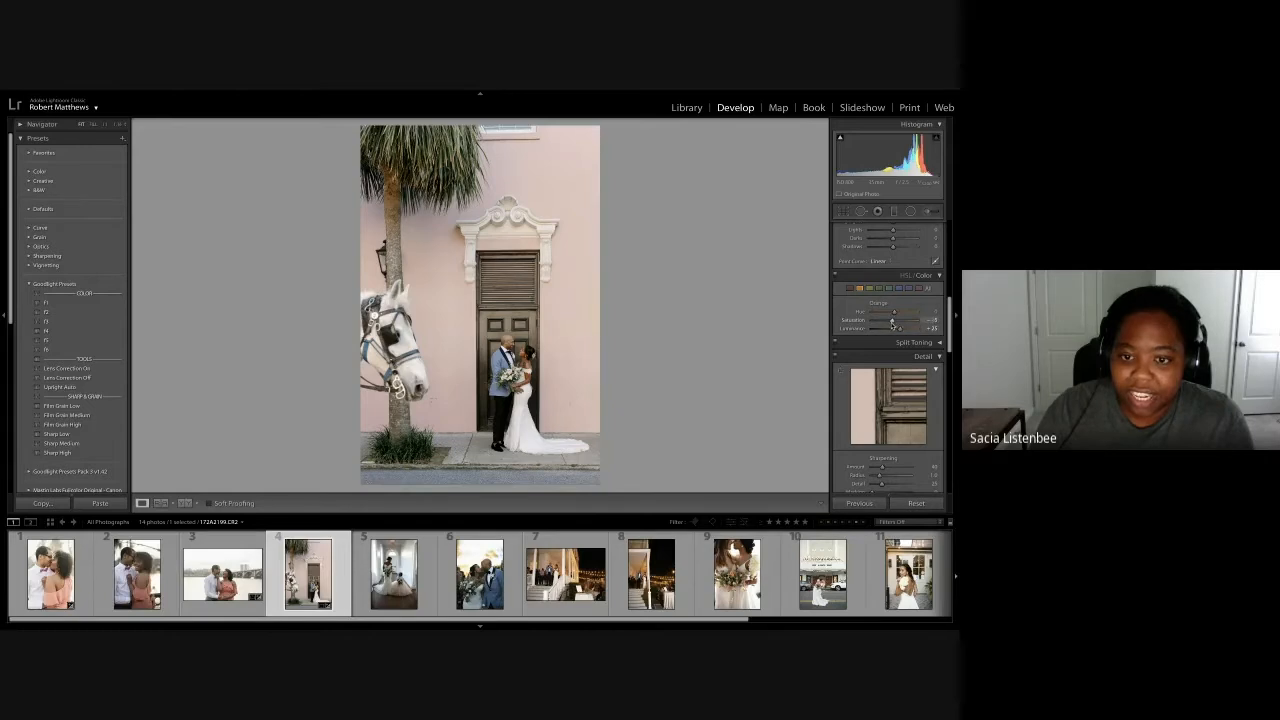
drag(893, 321, 897, 322)
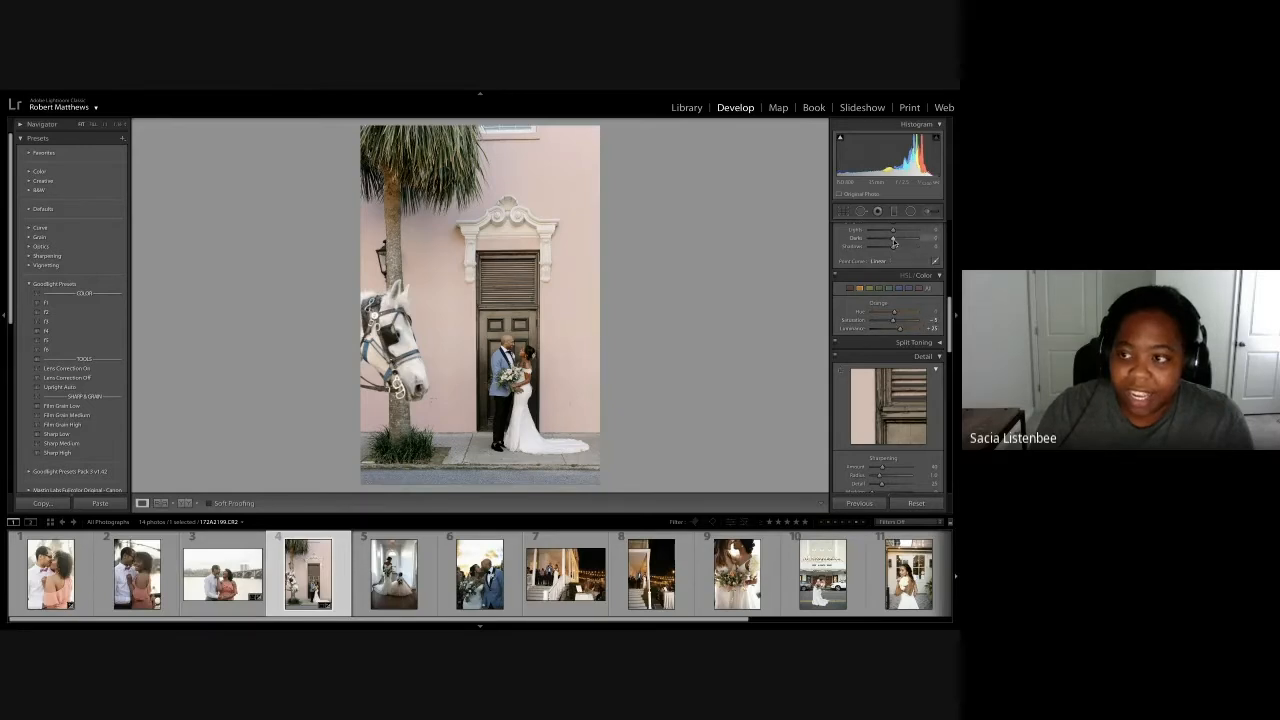
Raise the Darks region of the tone curve on the pink-wall photo
drag(893, 241, 895, 241)
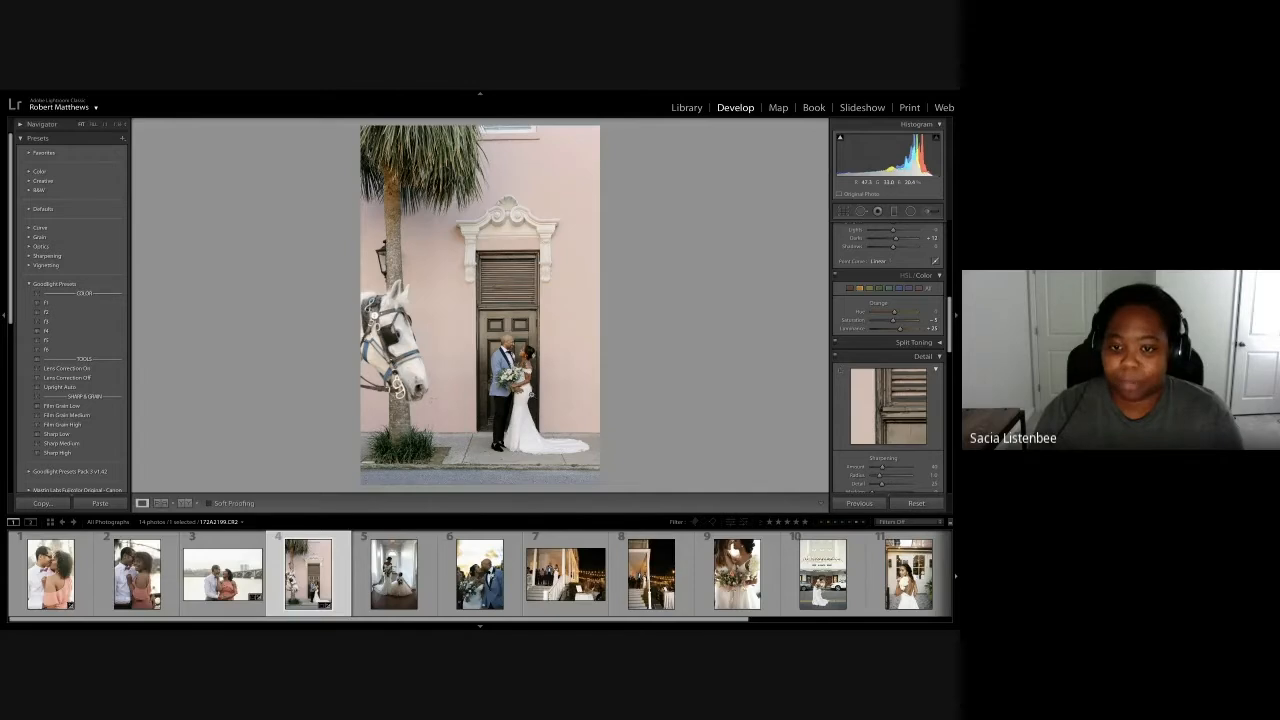
scroll(918, 318, up, 2)
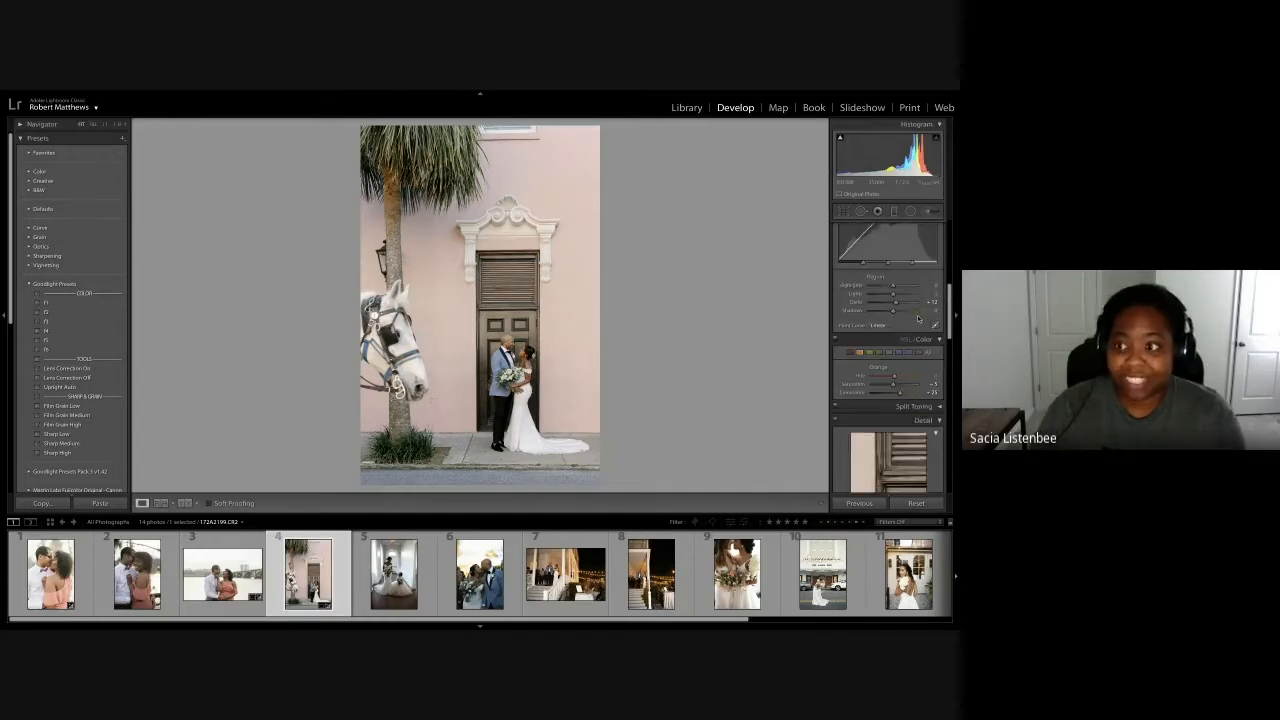
scroll(918, 318, up, 2)
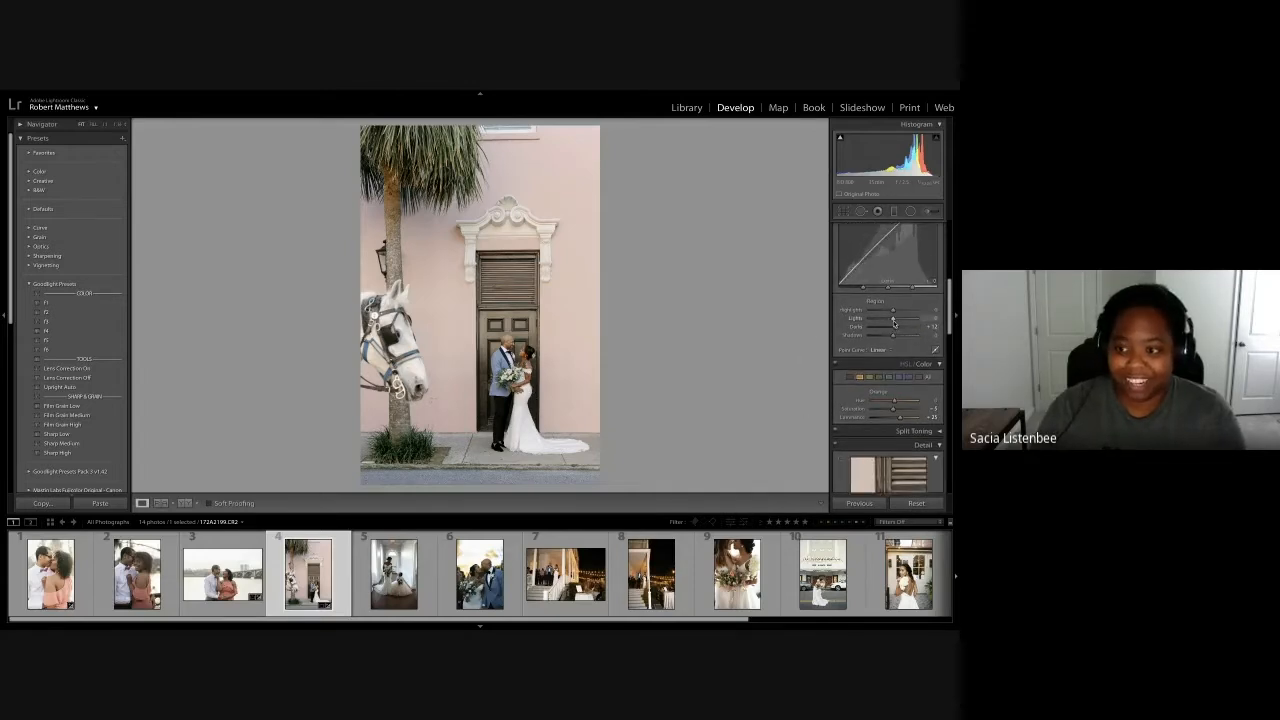
drag(897, 329, 898, 329)
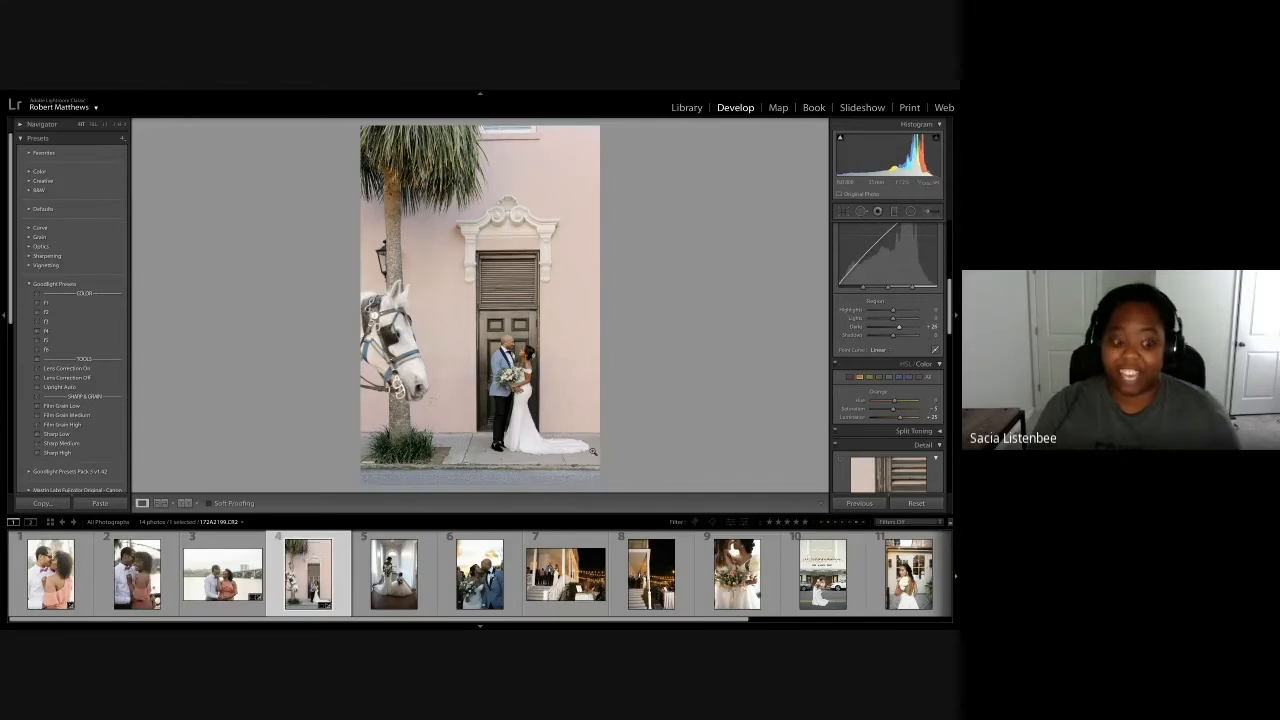
Readjust the crop of the pink-wall photo and lower its contrast to -33
key(r)
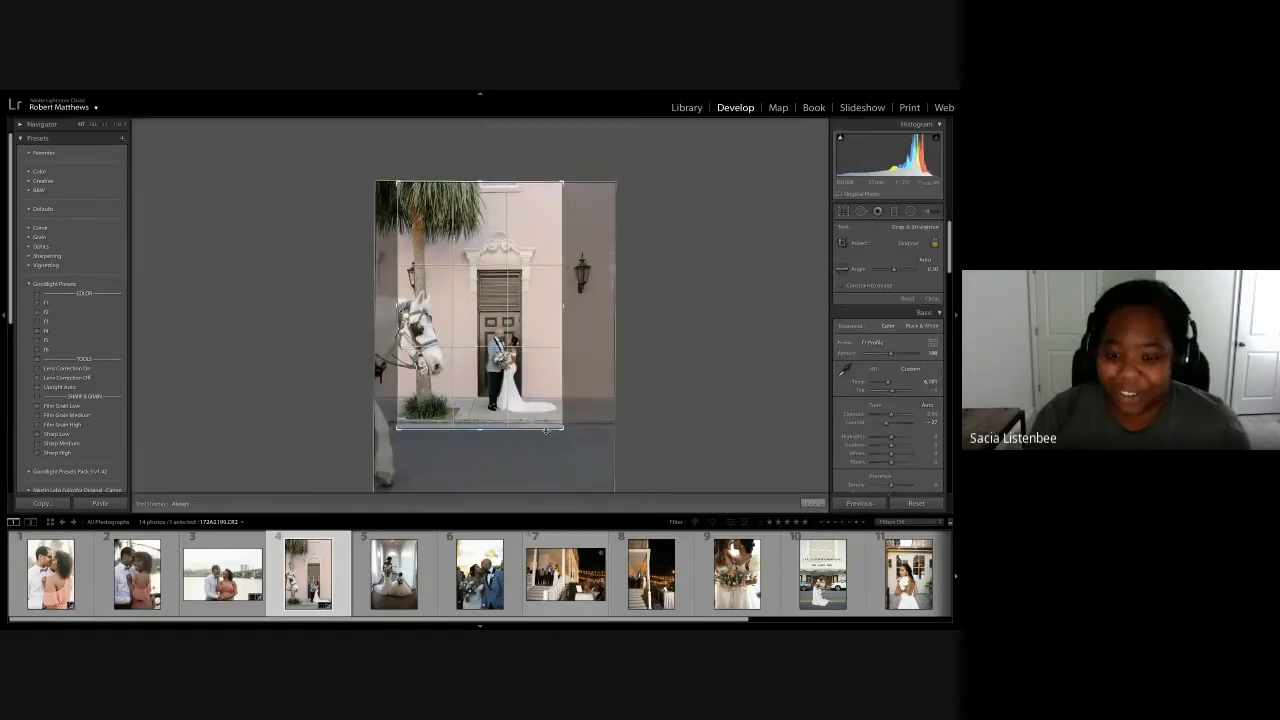
key(r)
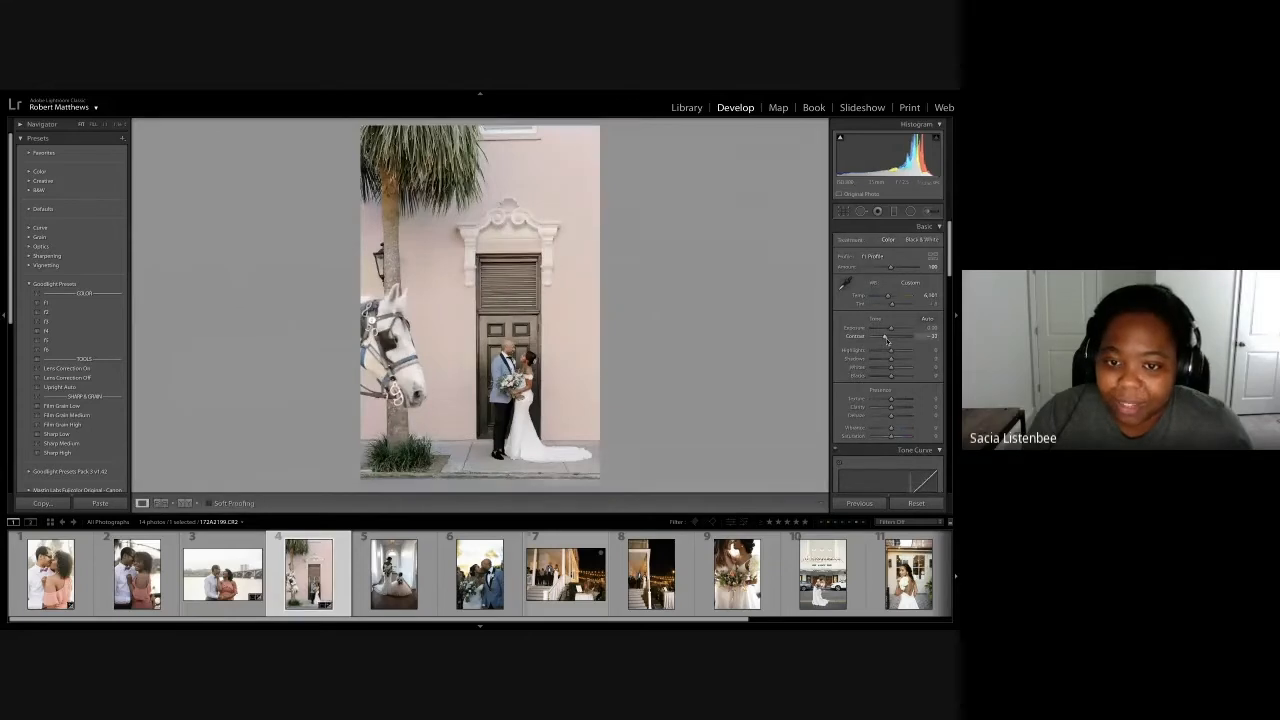
key(r)
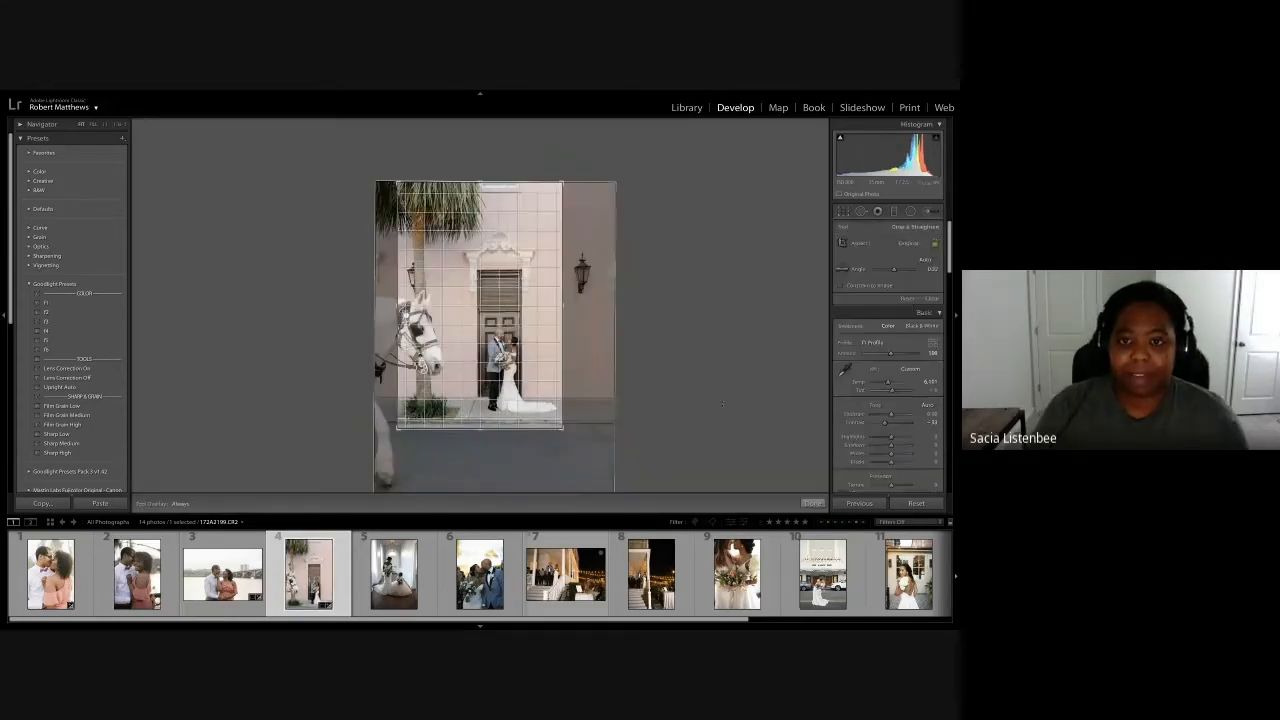
key(Return)
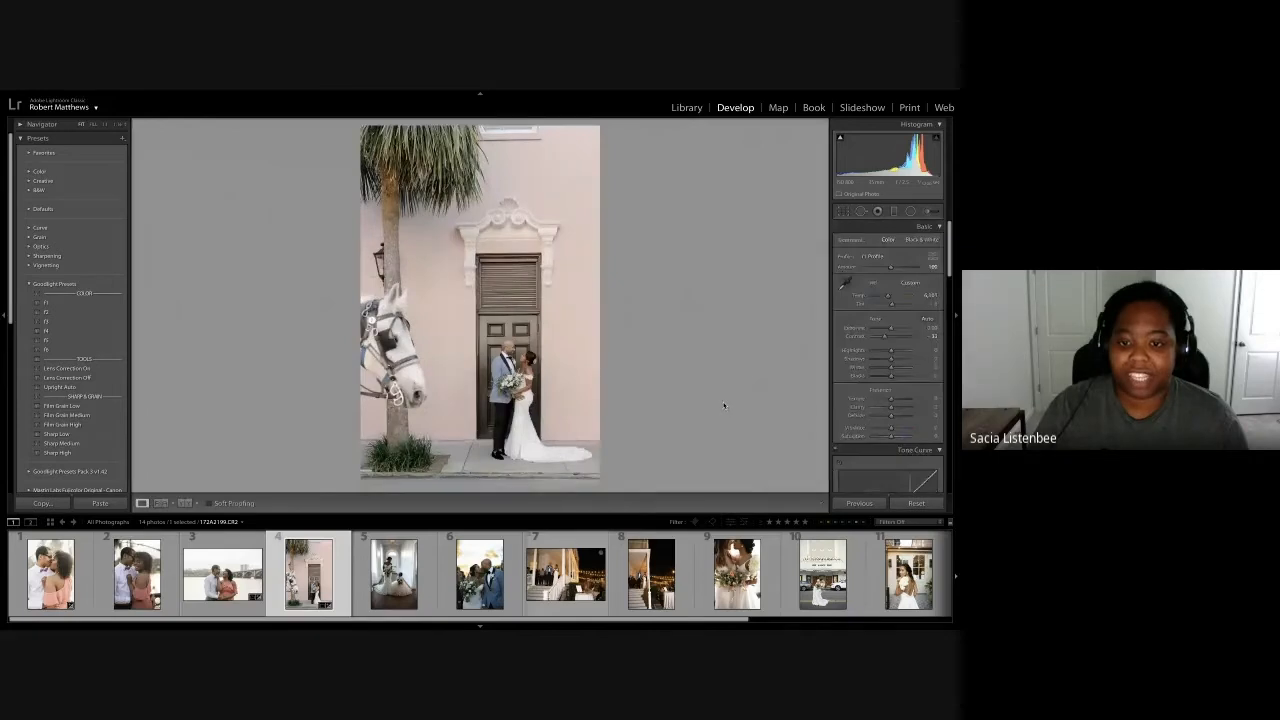
Lower the pink-wall photo's highlights to -29 and shadows to -7, then nudge its exposure by 0.10 in the before/after comparison
drag(891, 351, 885, 353)
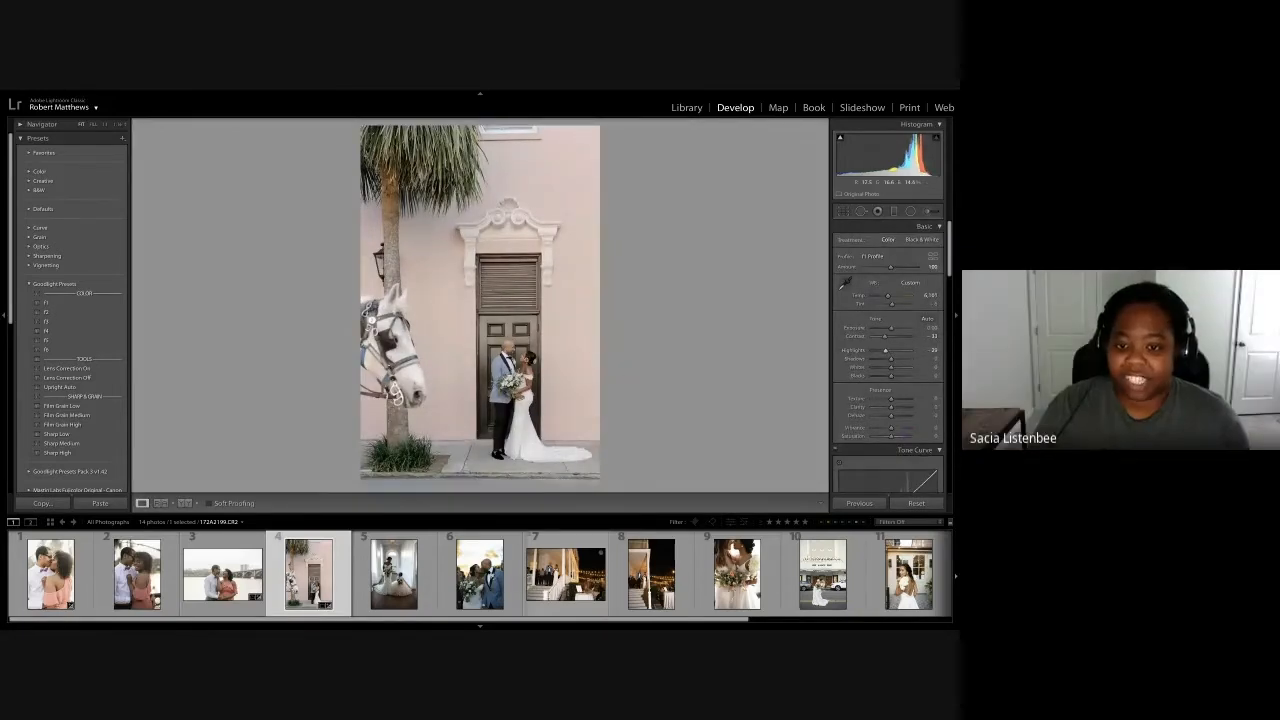
click(526, 367)
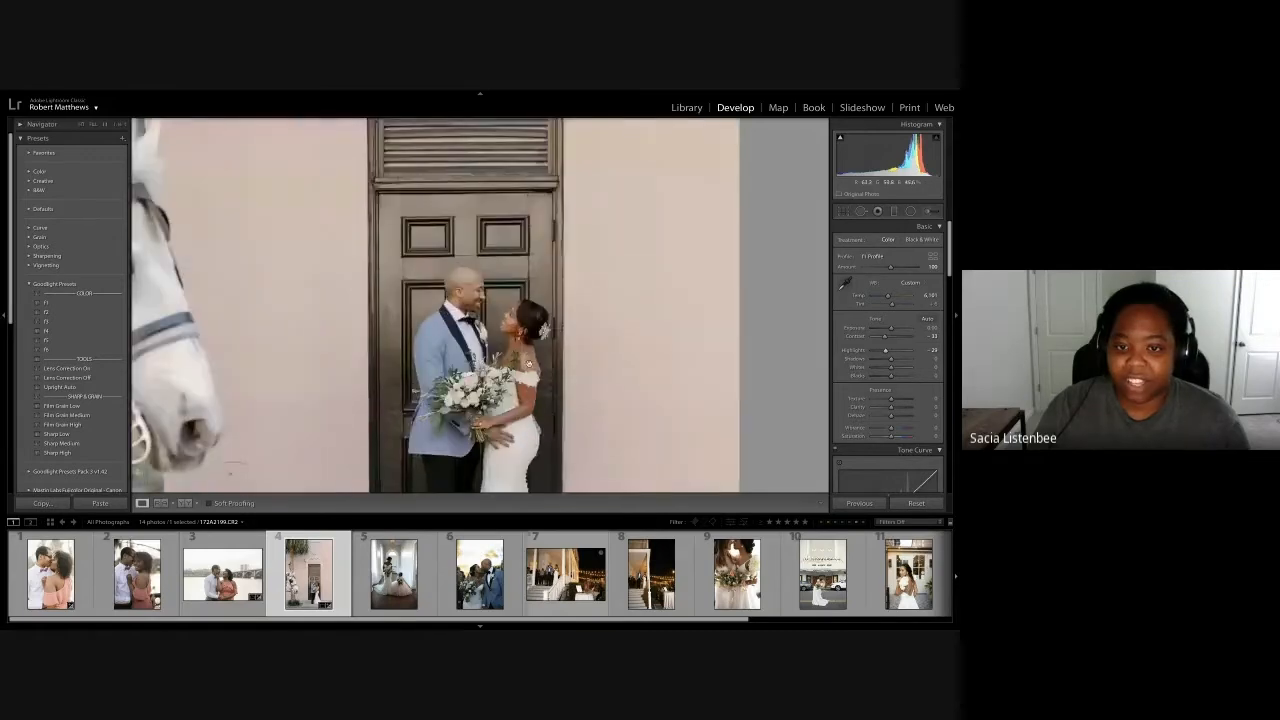
click(530, 366)
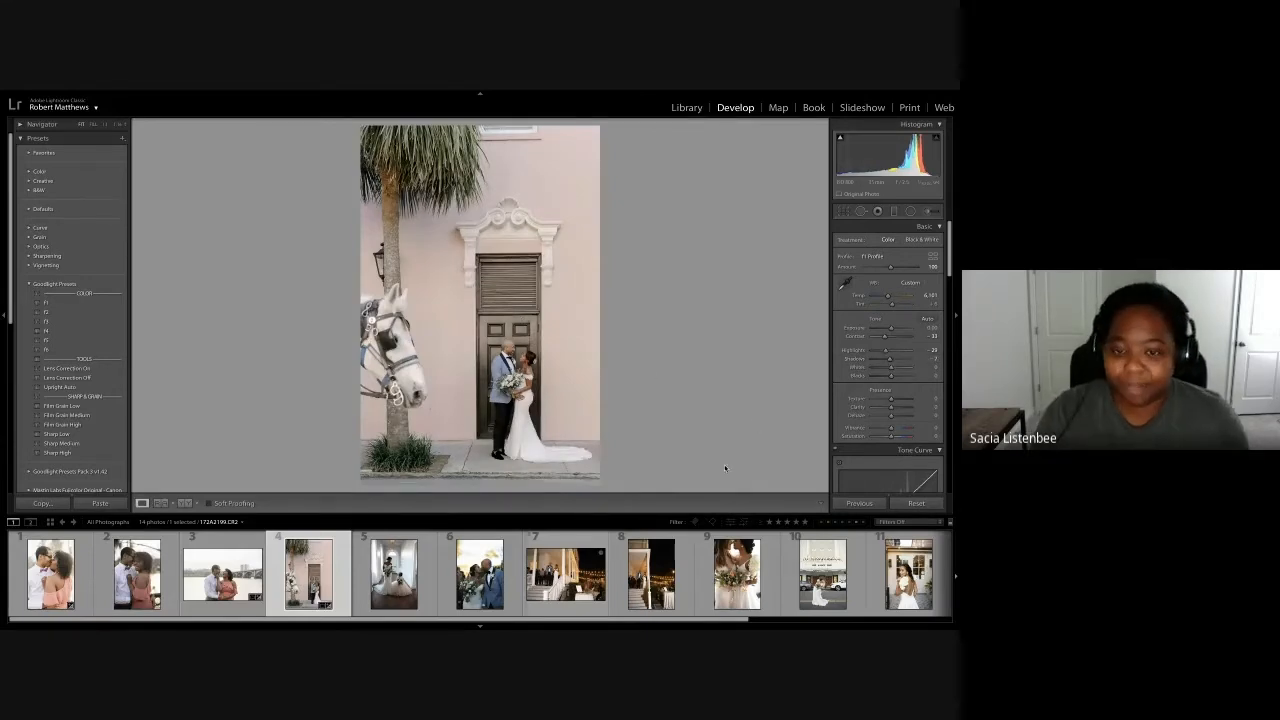
click(495, 329)
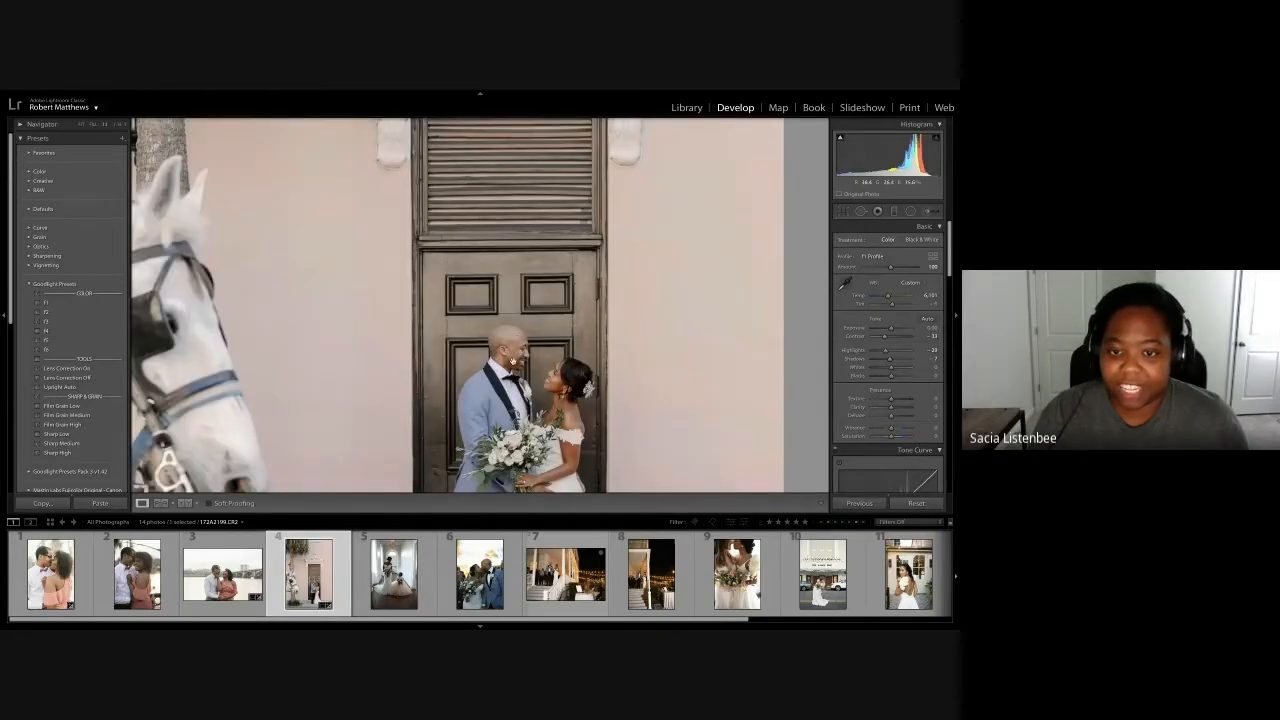
click(518, 340)
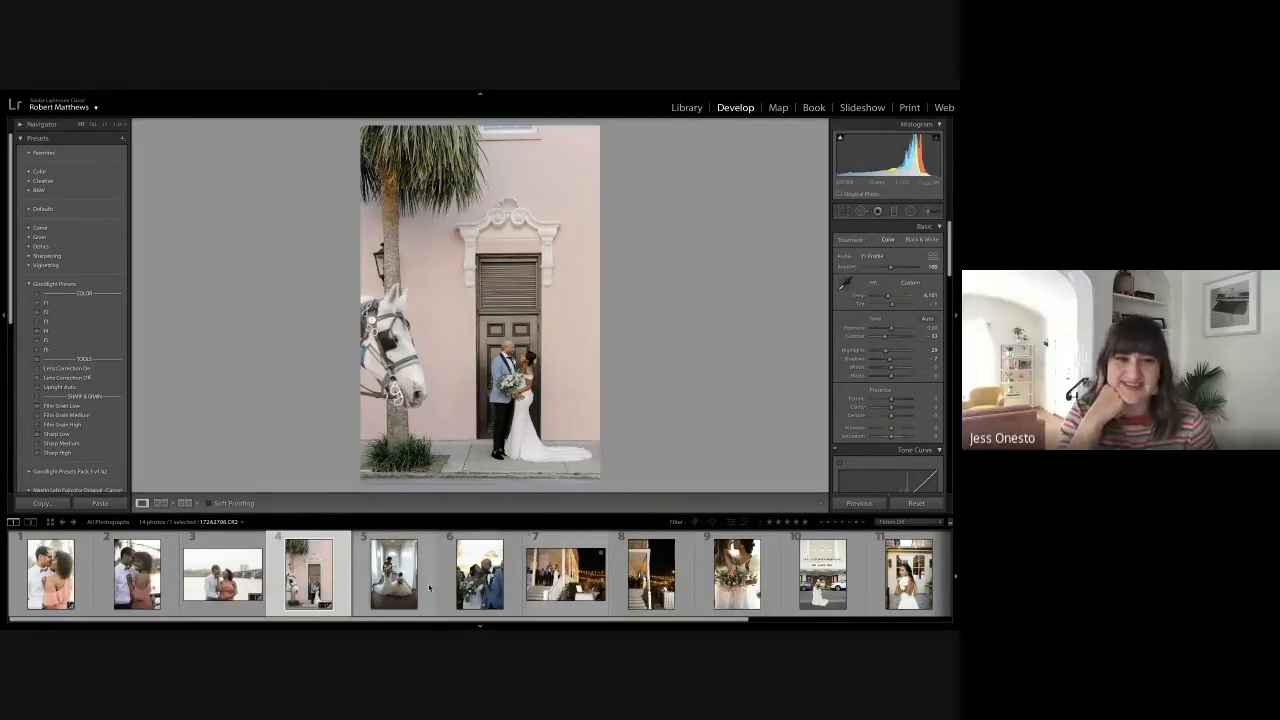
click(184, 503)
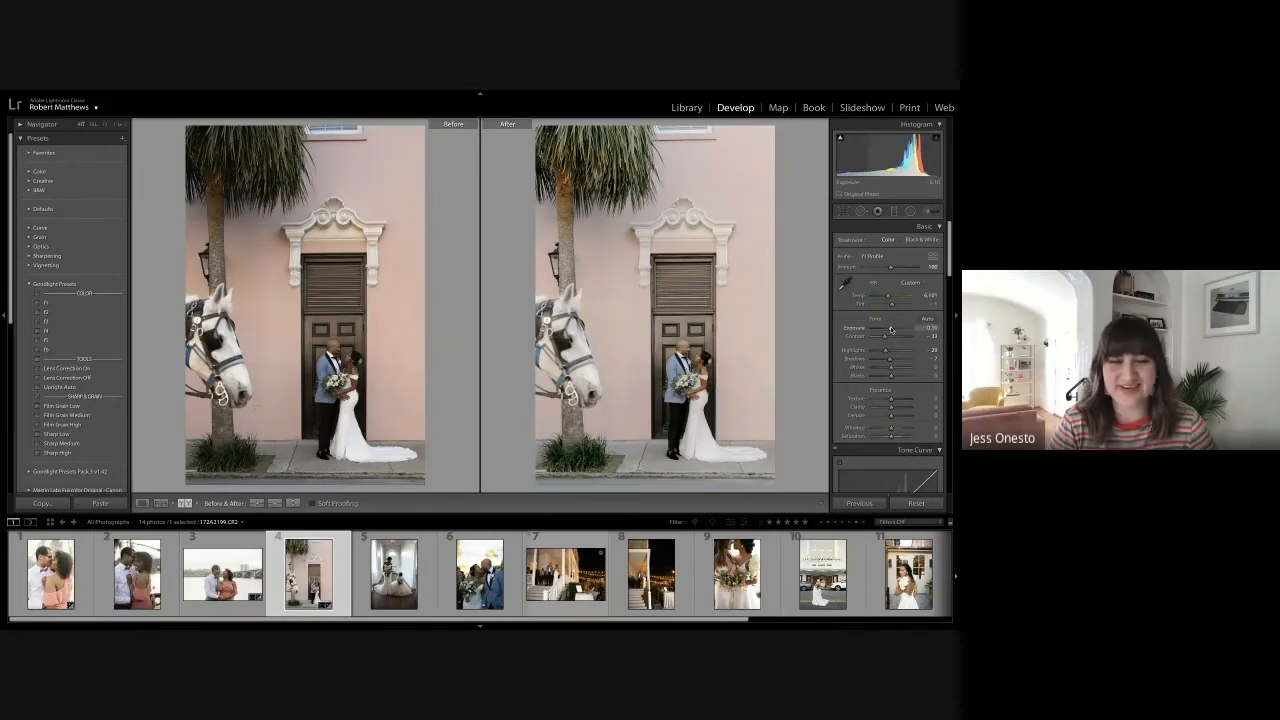
Open the hallway photo of the bride and flower girl in single view and crop away part of the floor
scroll(440, 580, right, 1)
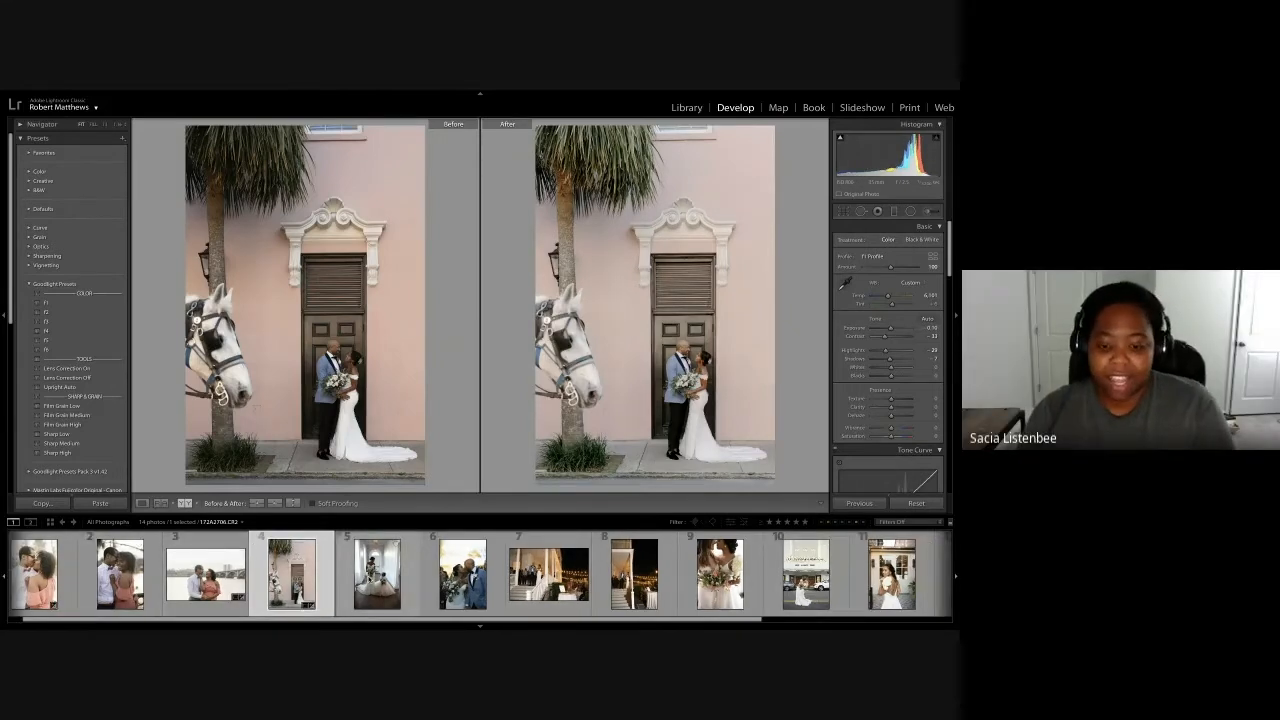
click(377, 575)
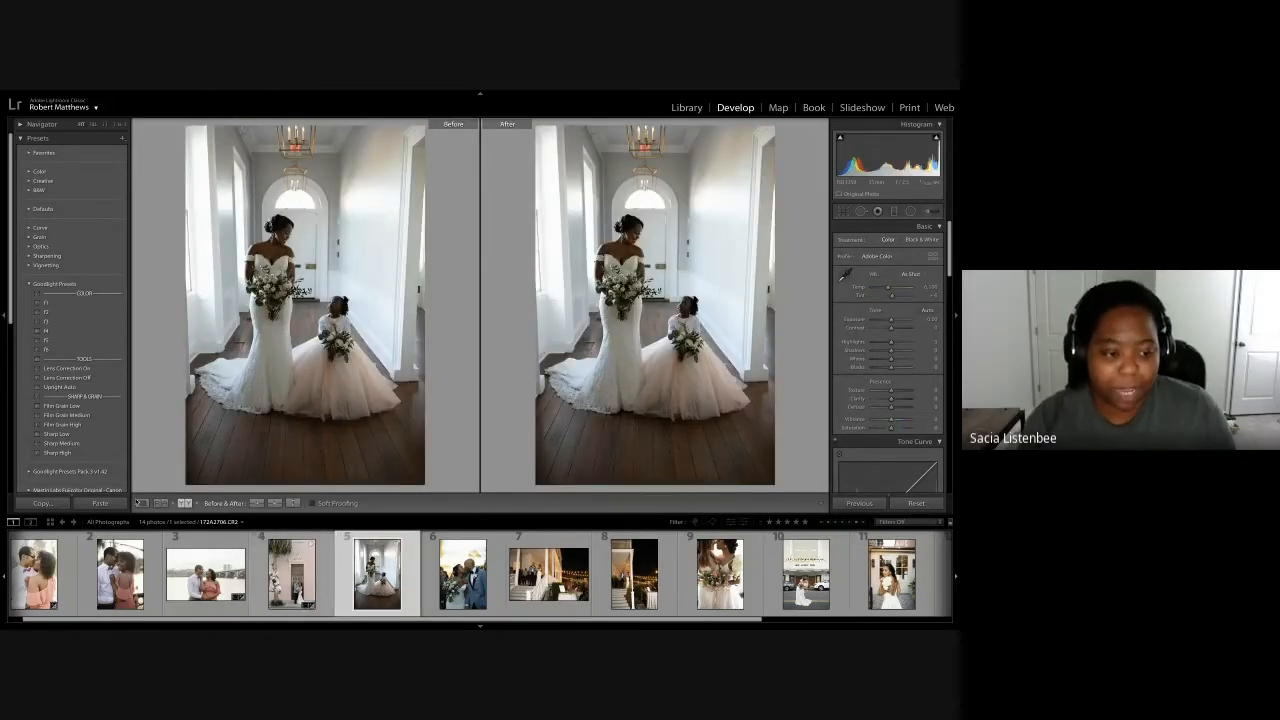
click(142, 504)
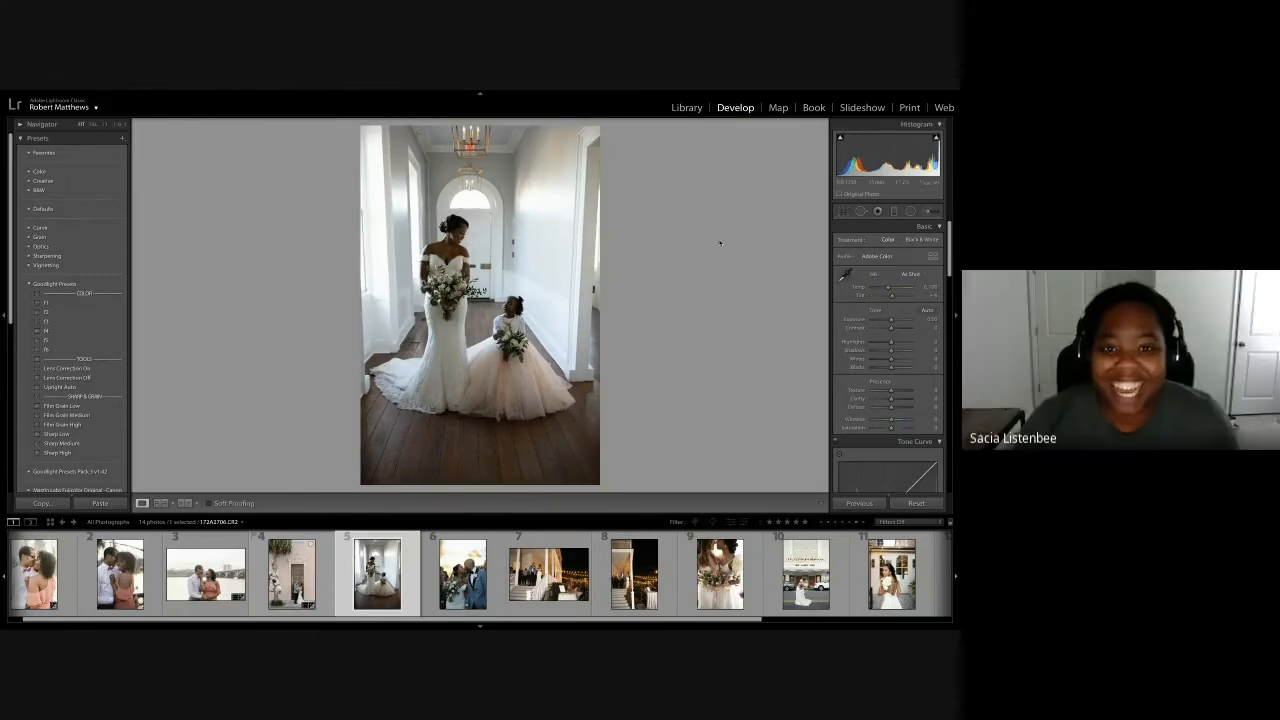
key(r)
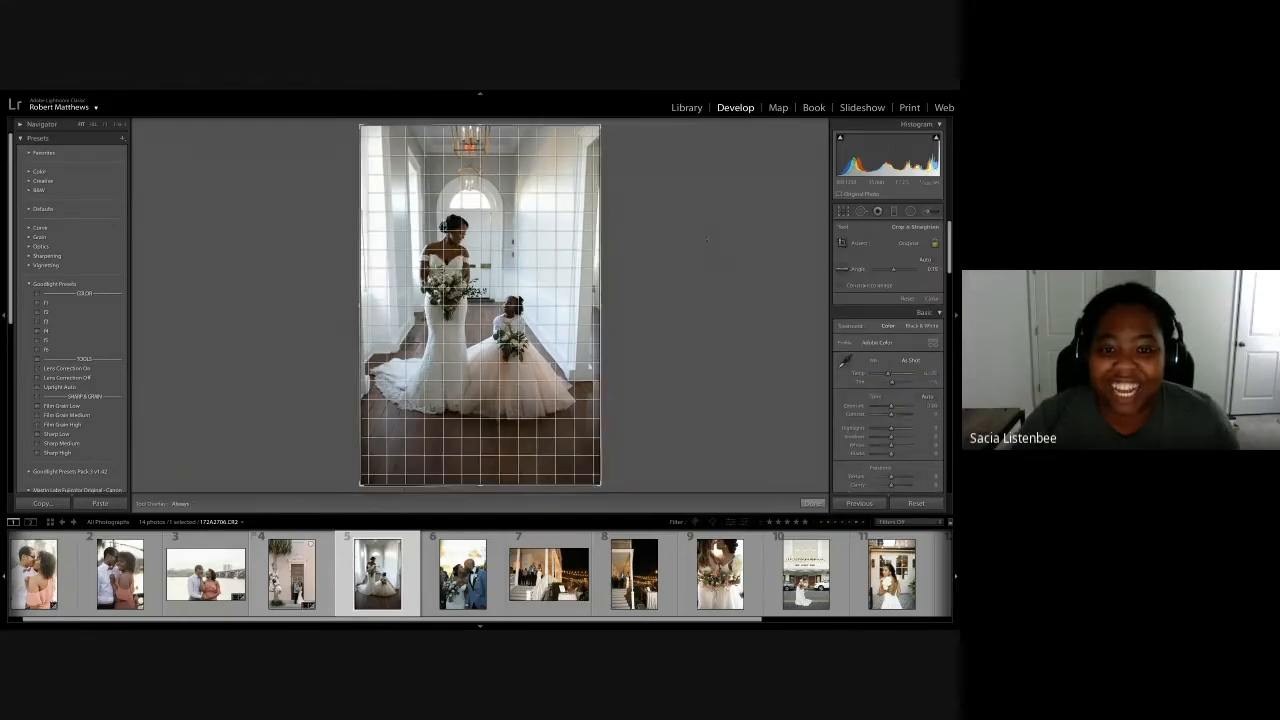
drag(532, 484, 522, 430)
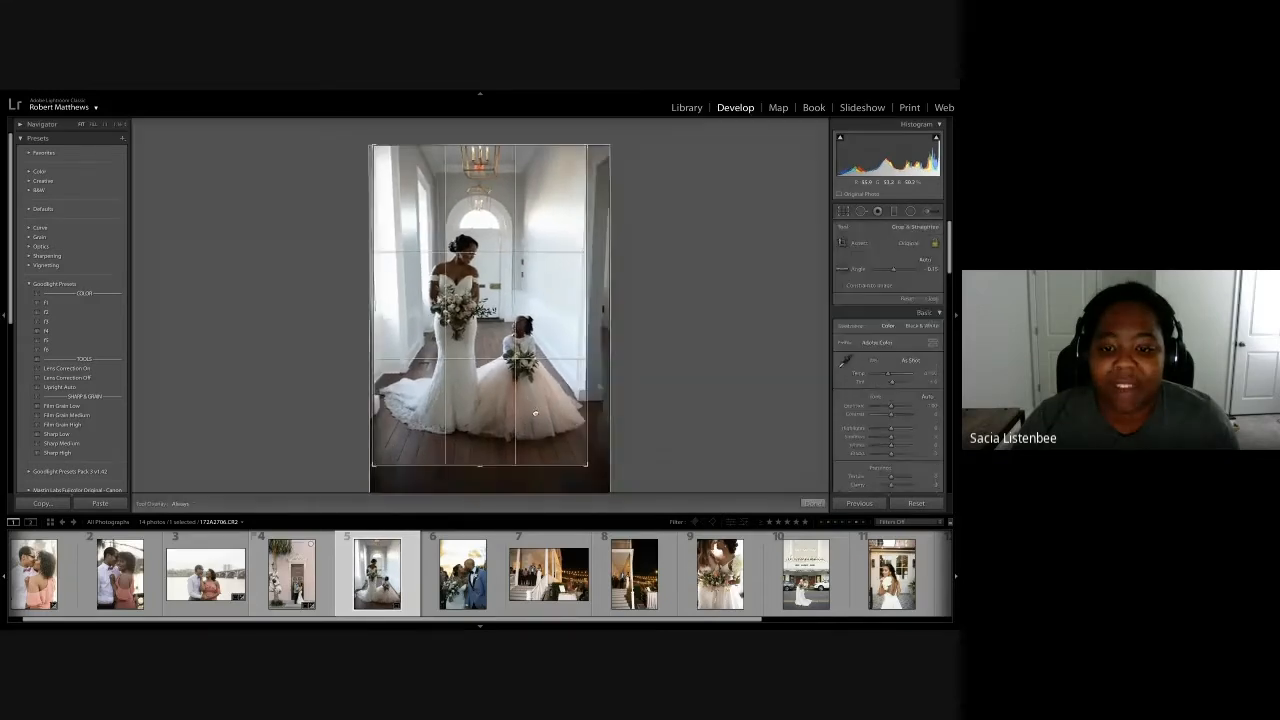
key(Return)
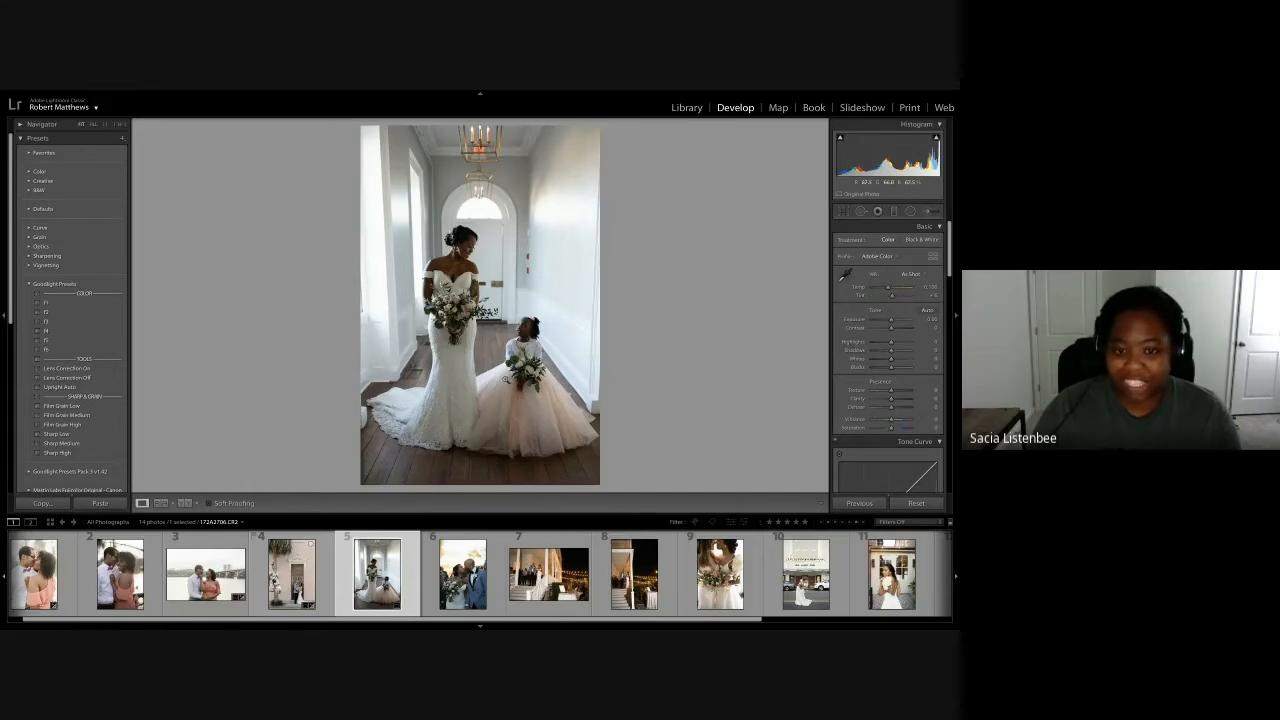
Apply the F1 preset to the hallway photo, lower its contrast to -51 and cool its white balance temperature slightly
click(110, 304)
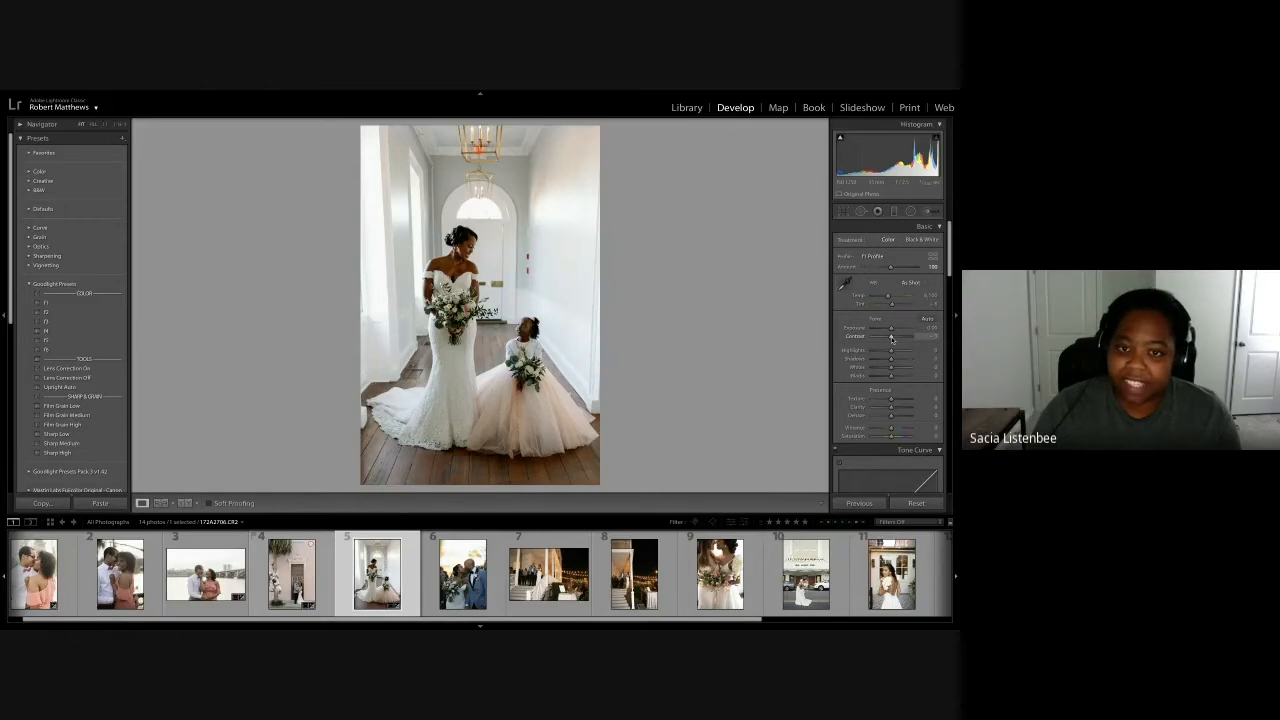
drag(892, 340, 882, 343)
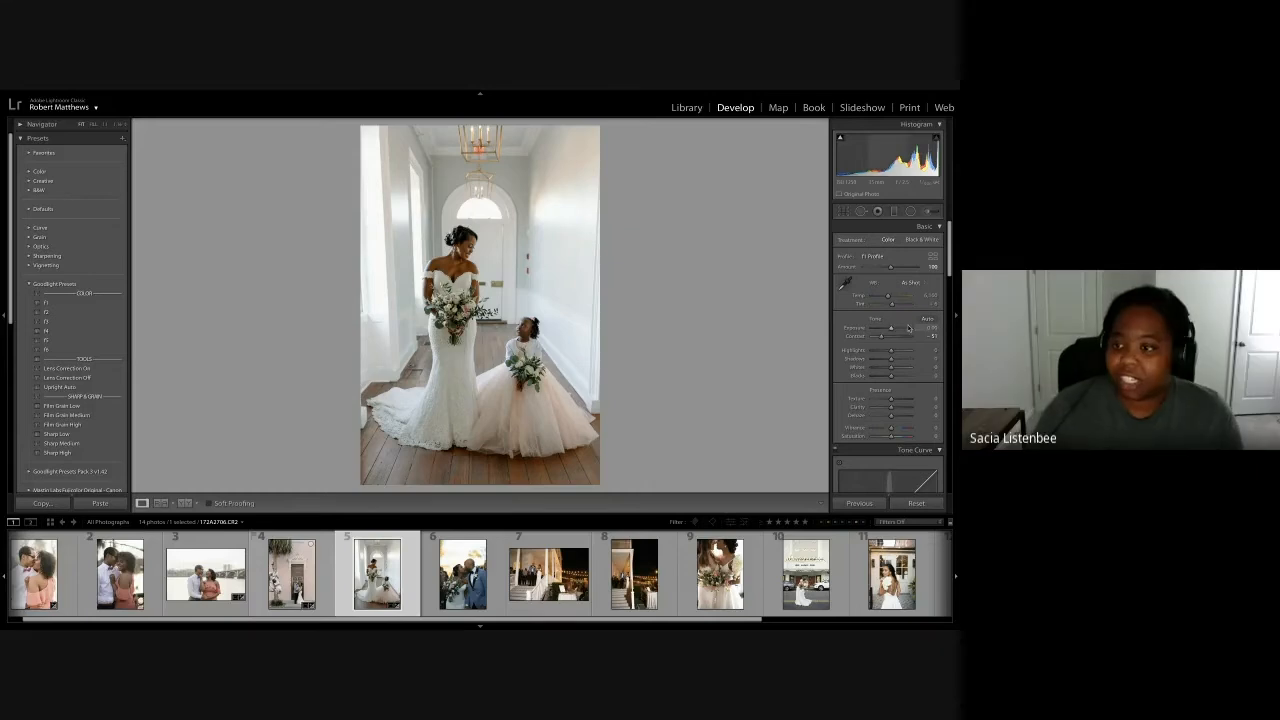
drag(887, 298, 885, 298)
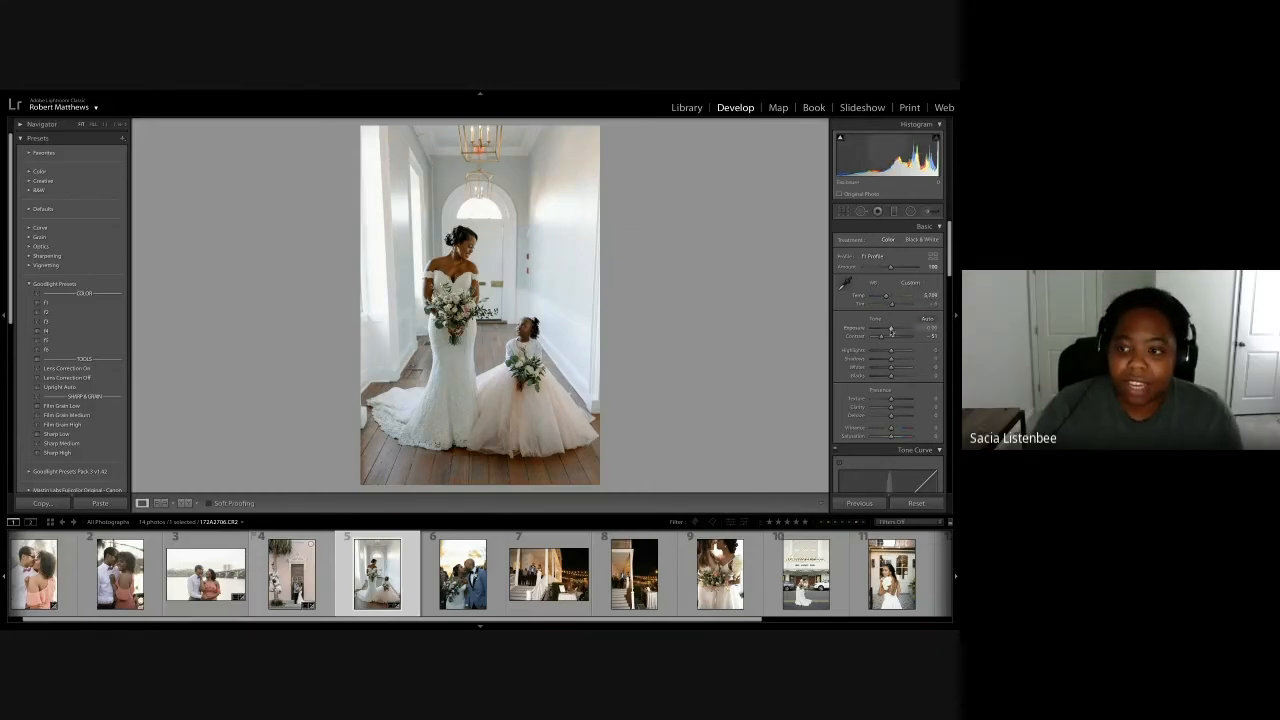
Brighten the hallway photo with exposure +0.35, highlights +67 and shadows +23, and set its contrast to -45
mouse_move(891, 351)
mouse_down()
mouse_move(904, 352)
mouse_move(882, 338)
mouse_move(893, 330)
mouse_up()
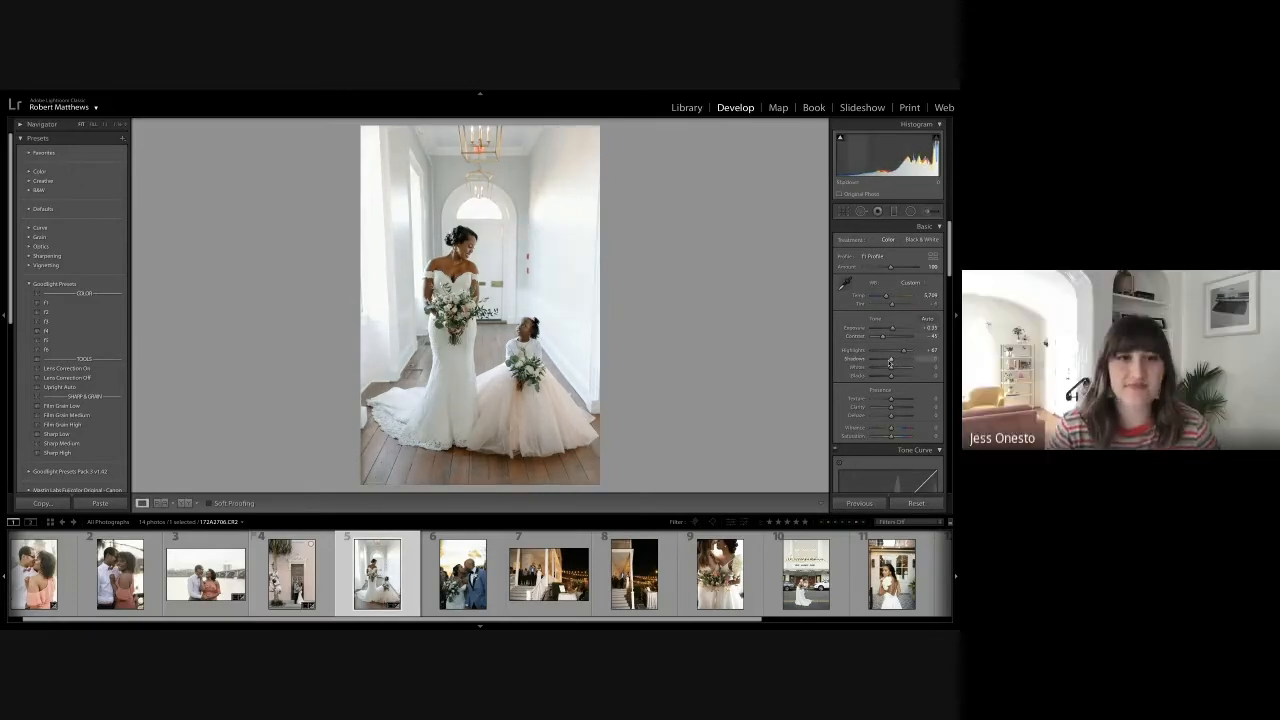
drag(891, 362, 896, 361)
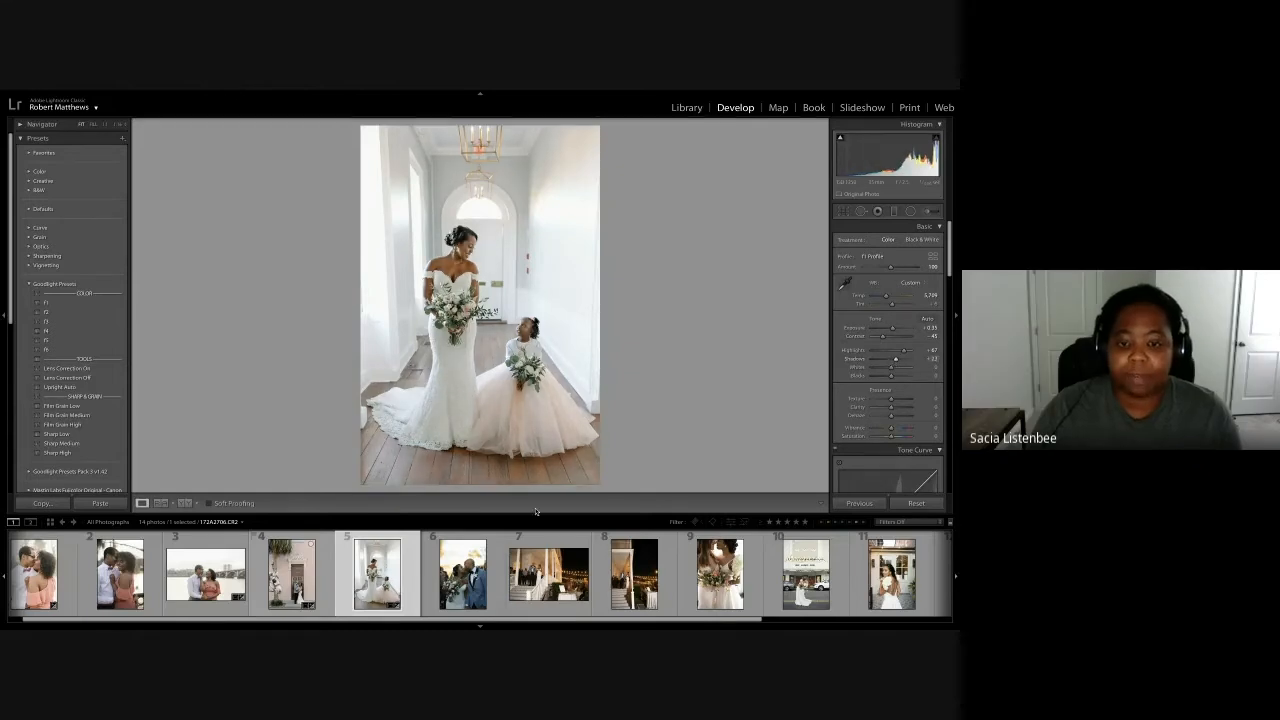
Tighten and reposition the hallway photo's crop around the bride and flower girl
key(r)
key(r)
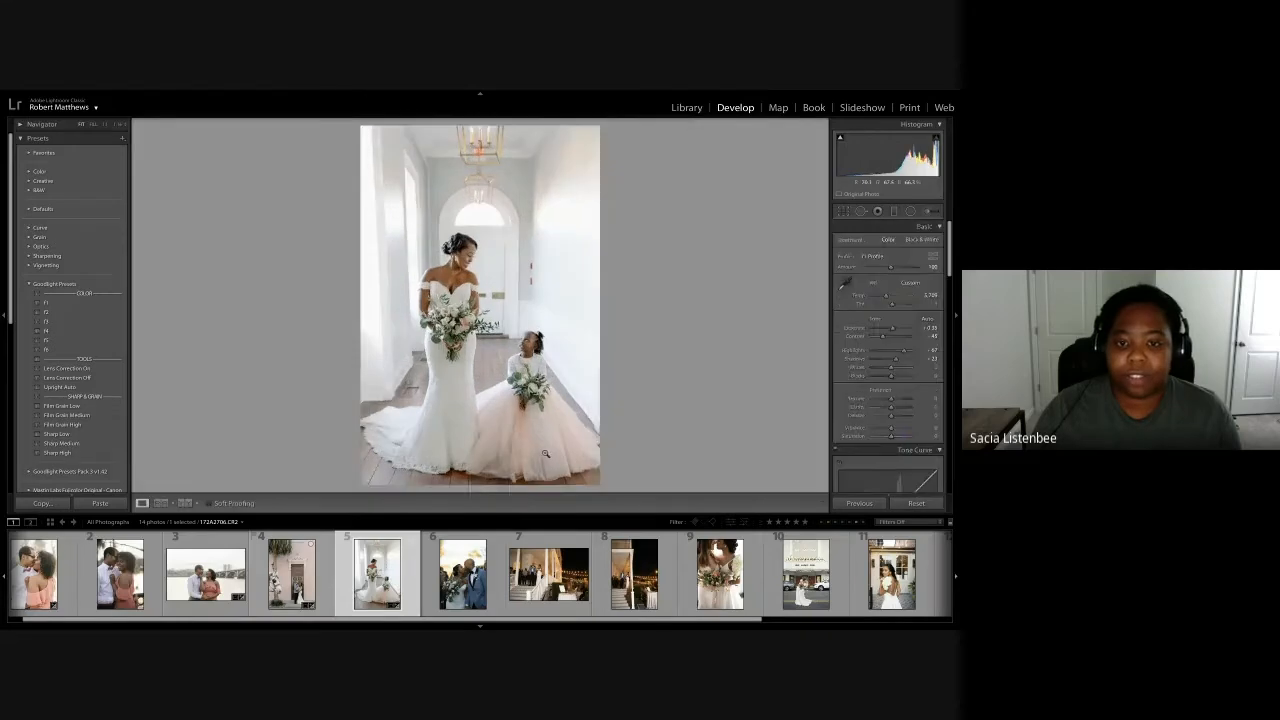
key(r)
key(r)
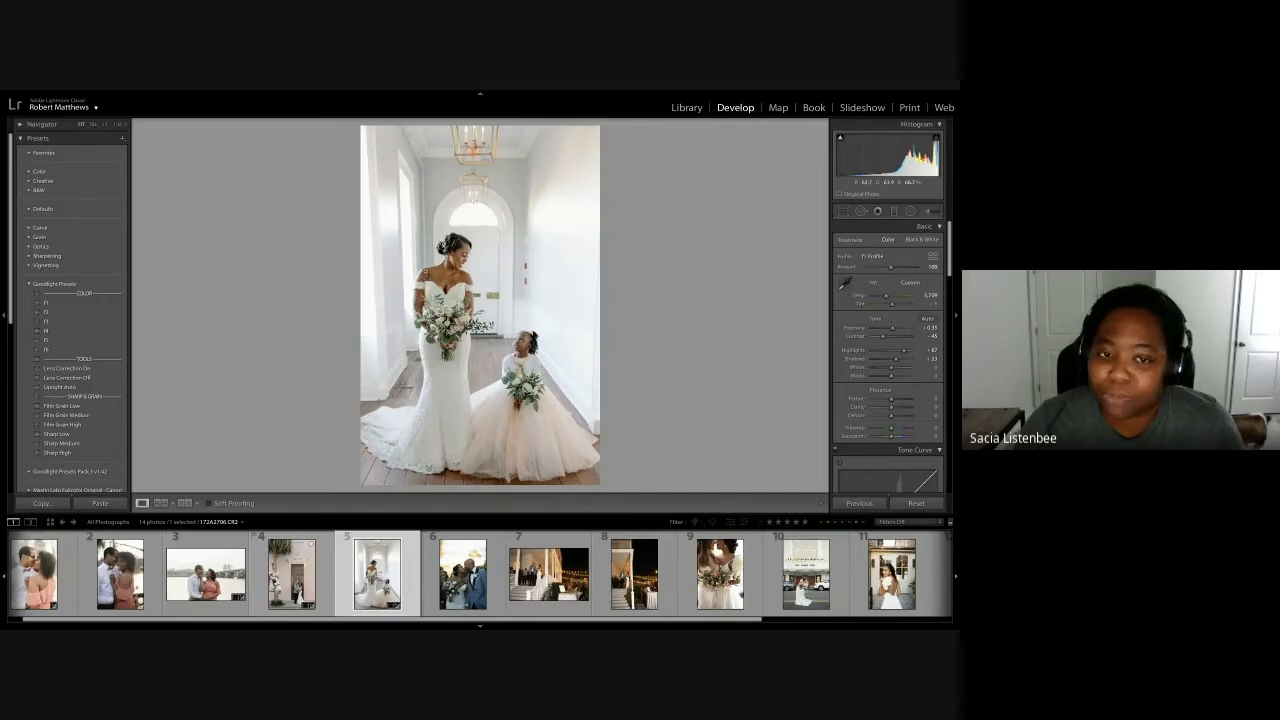
click(928, 213)
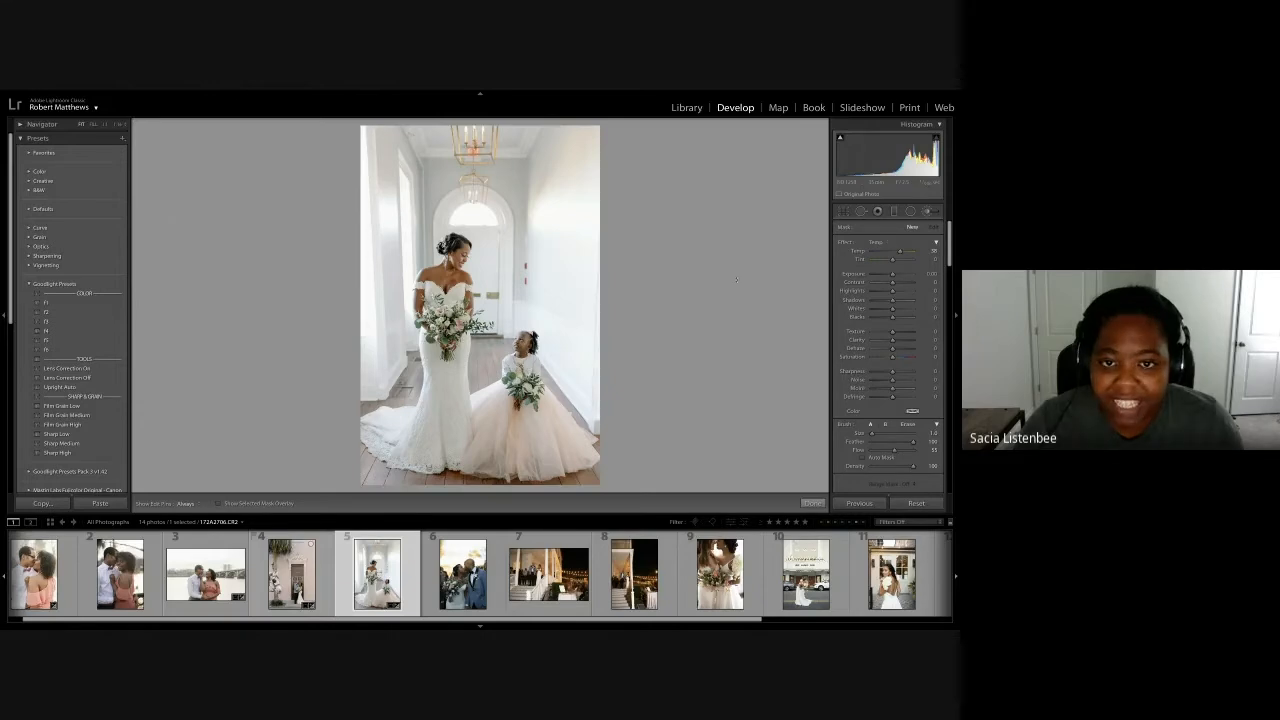
key(k)
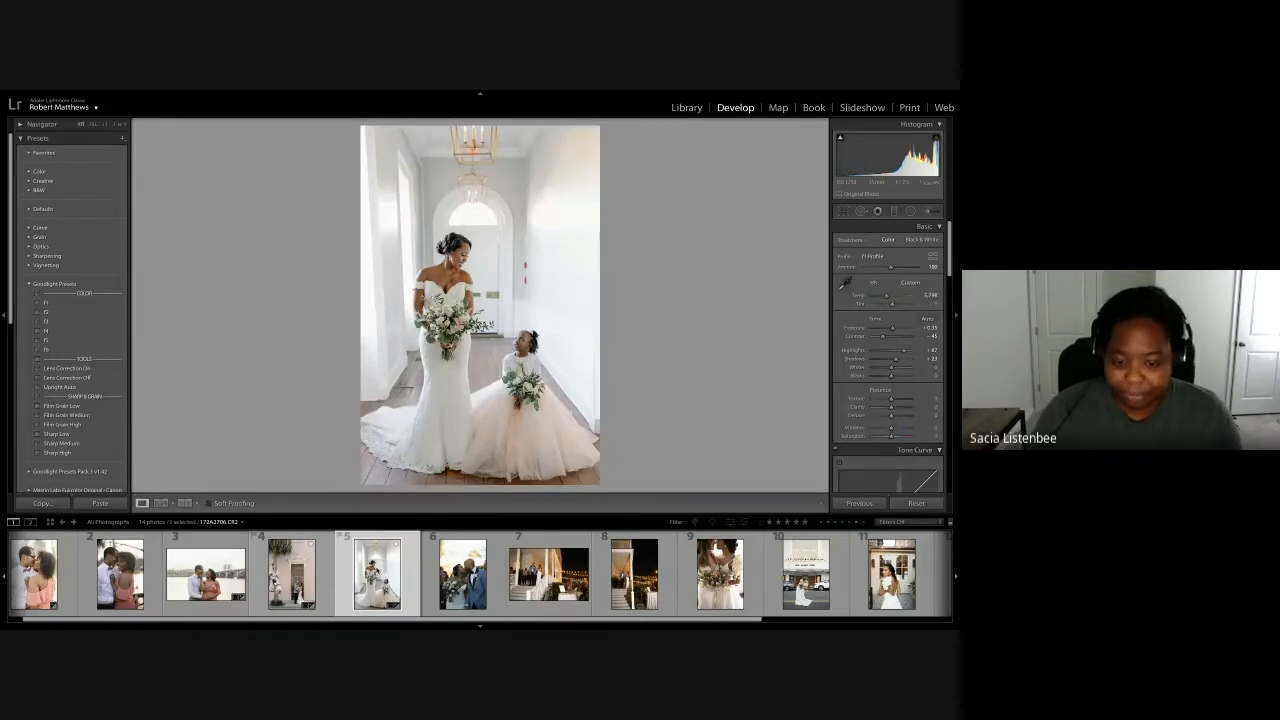
Compare the hallway photo's edit with the original side by side, looking briefly at the kissing-couple photo
click(488, 580)
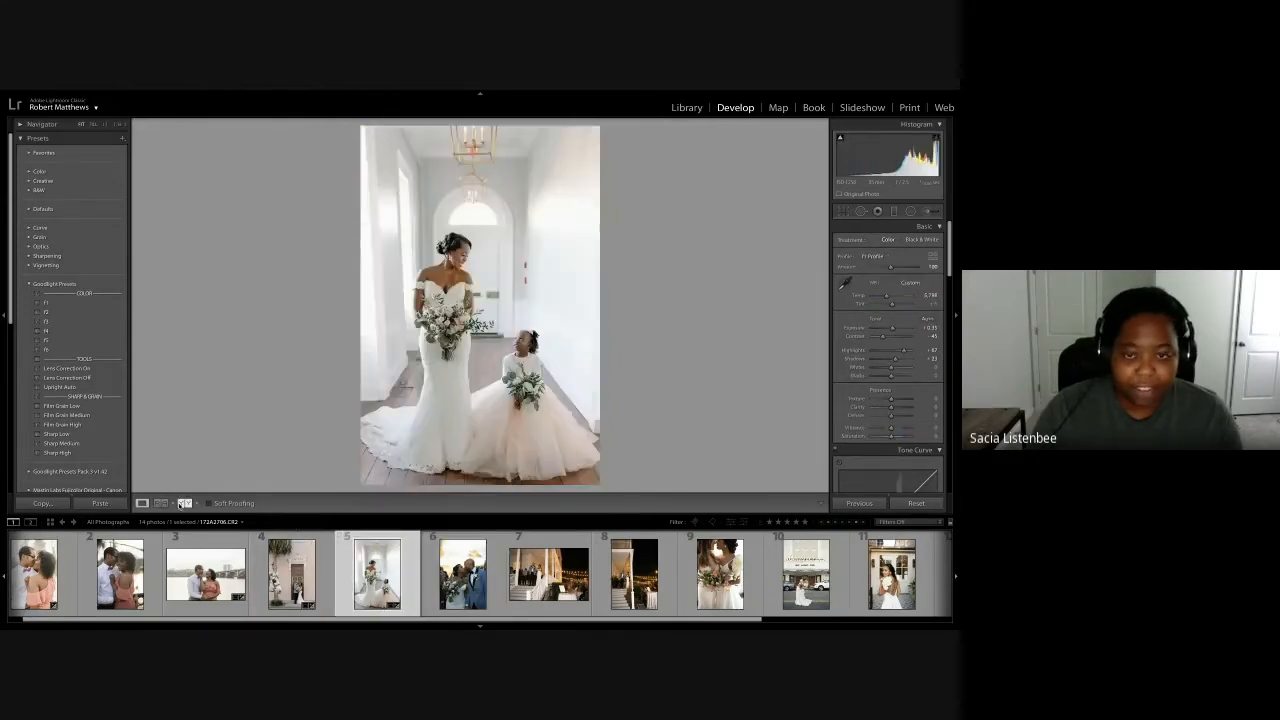
click(184, 503)
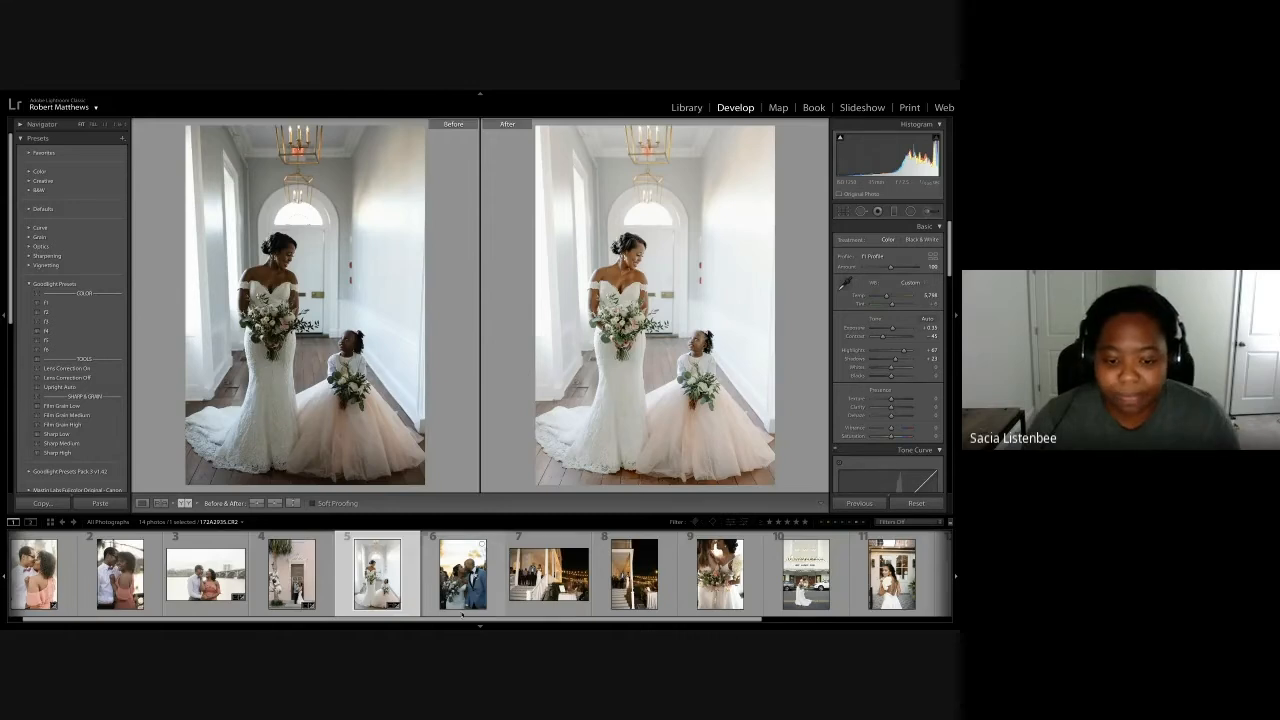
click(462, 590)
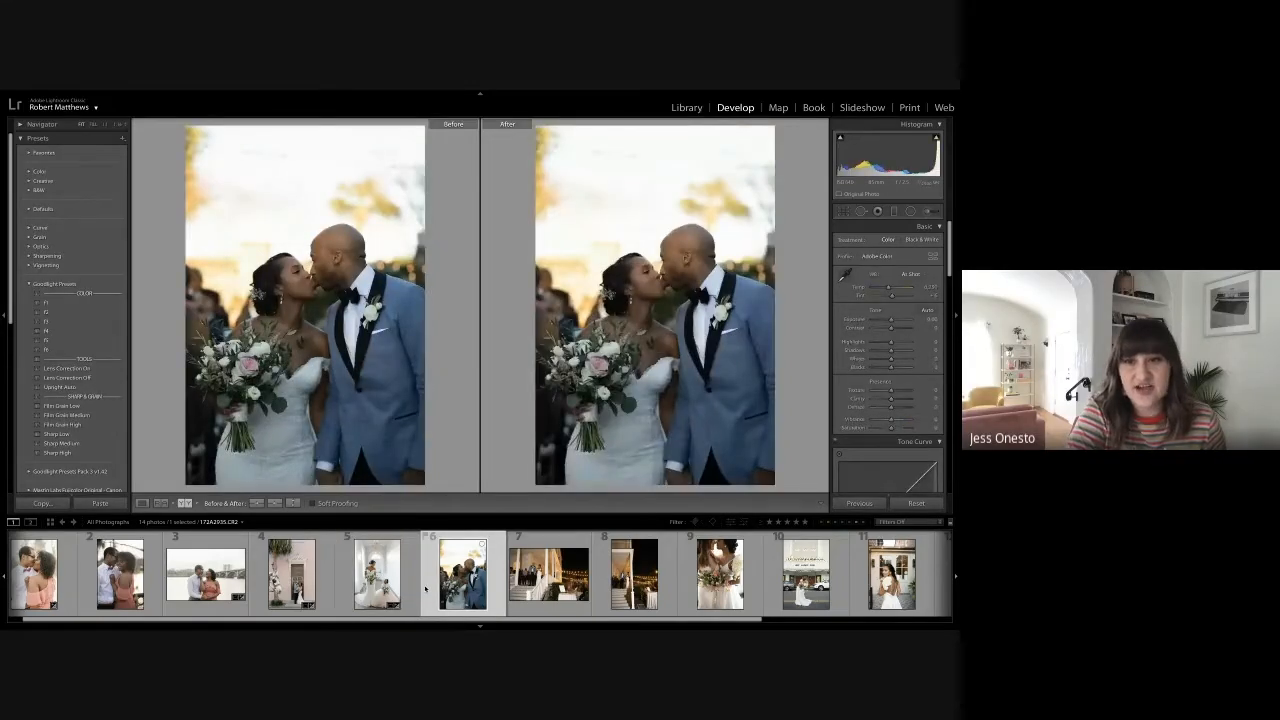
click(378, 578)
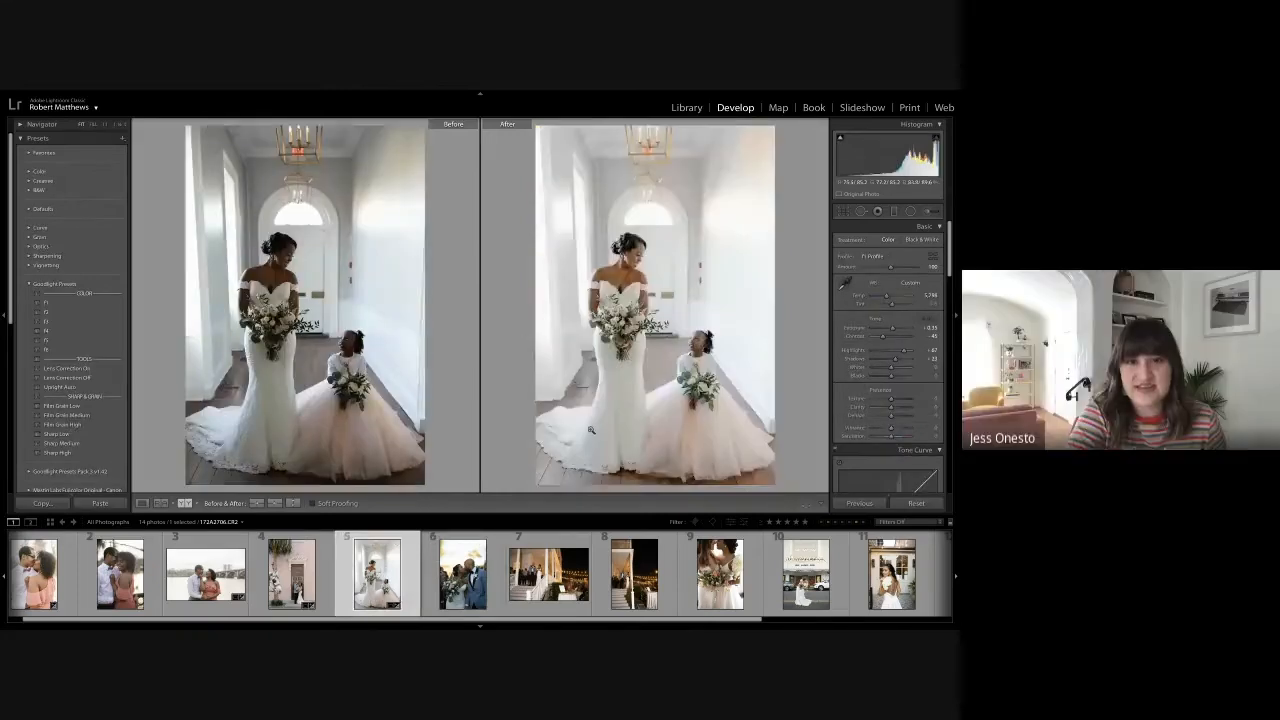
key(r)
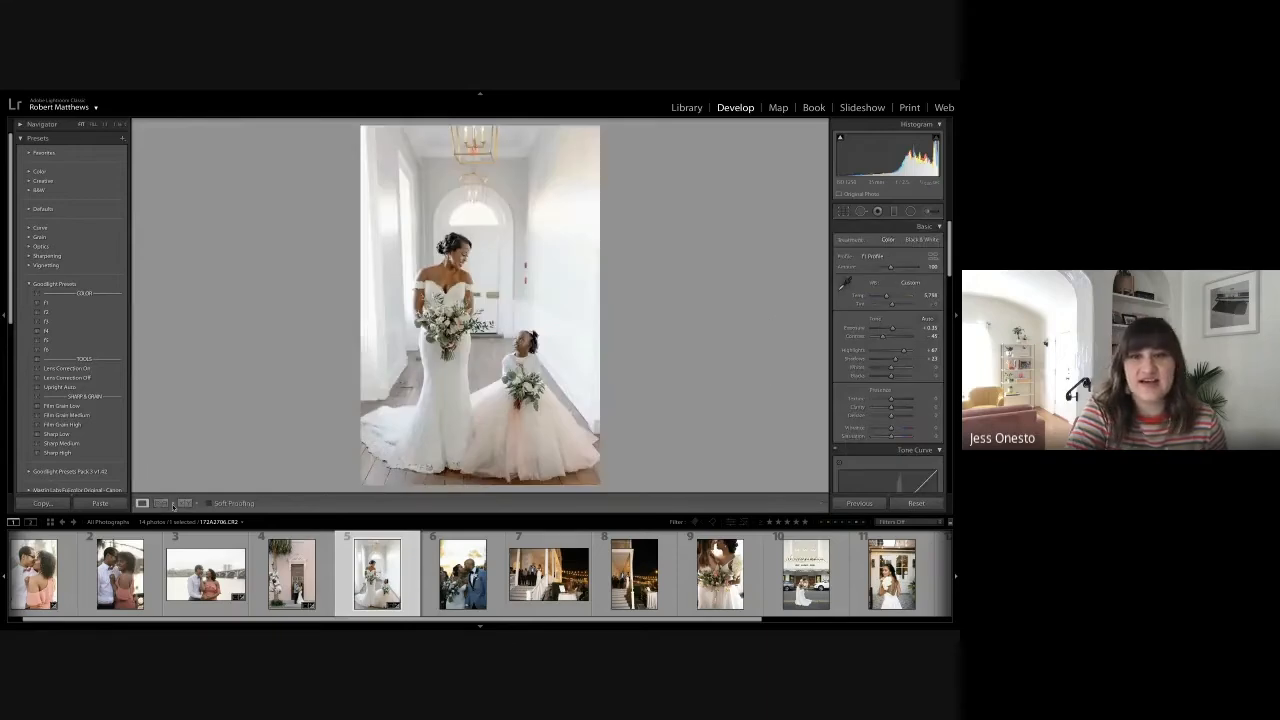
key(y)
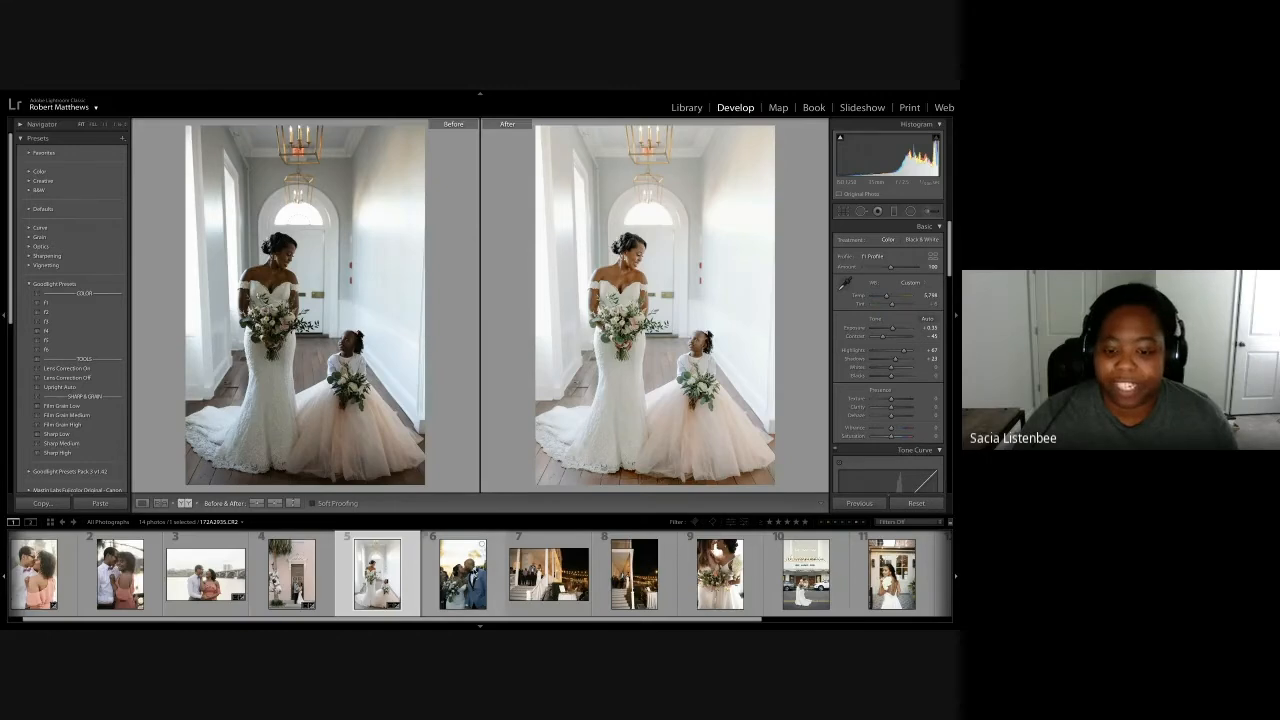
Apply the F1, Lens Correction On and Sharp Medium presets to the kissing-couple photo
click(468, 573)
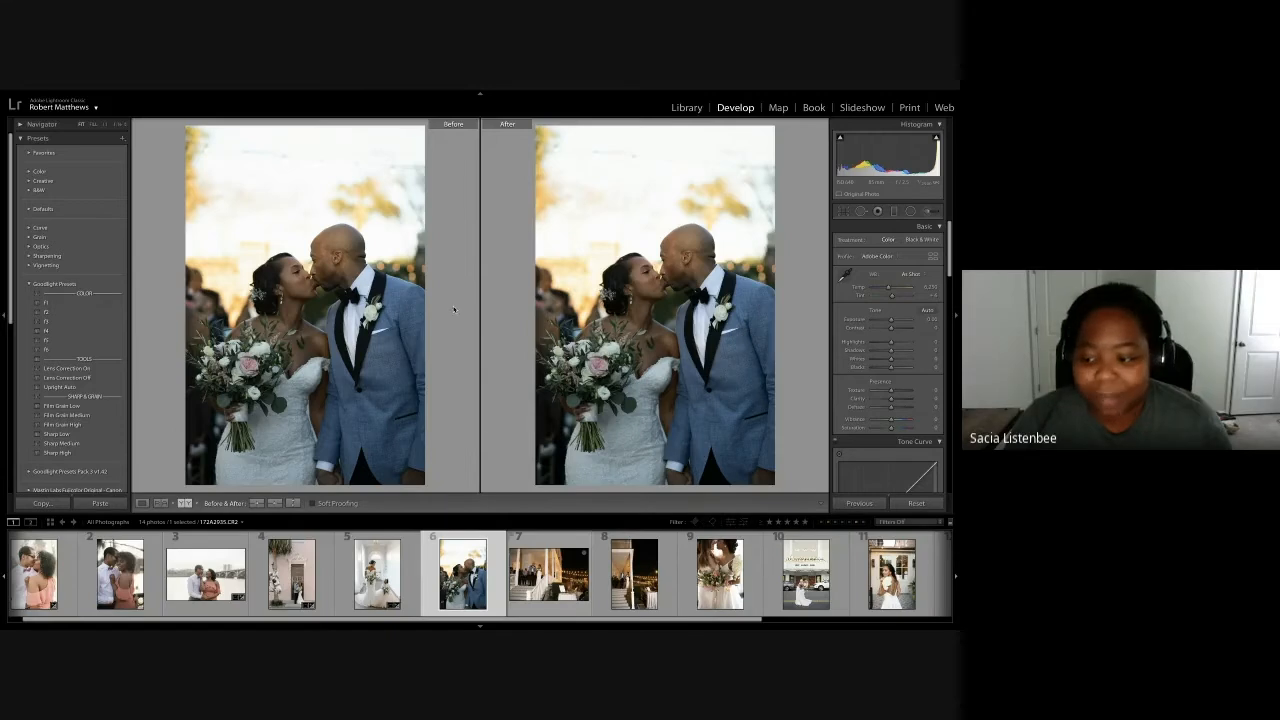
scroll(696, 571, right, 5)
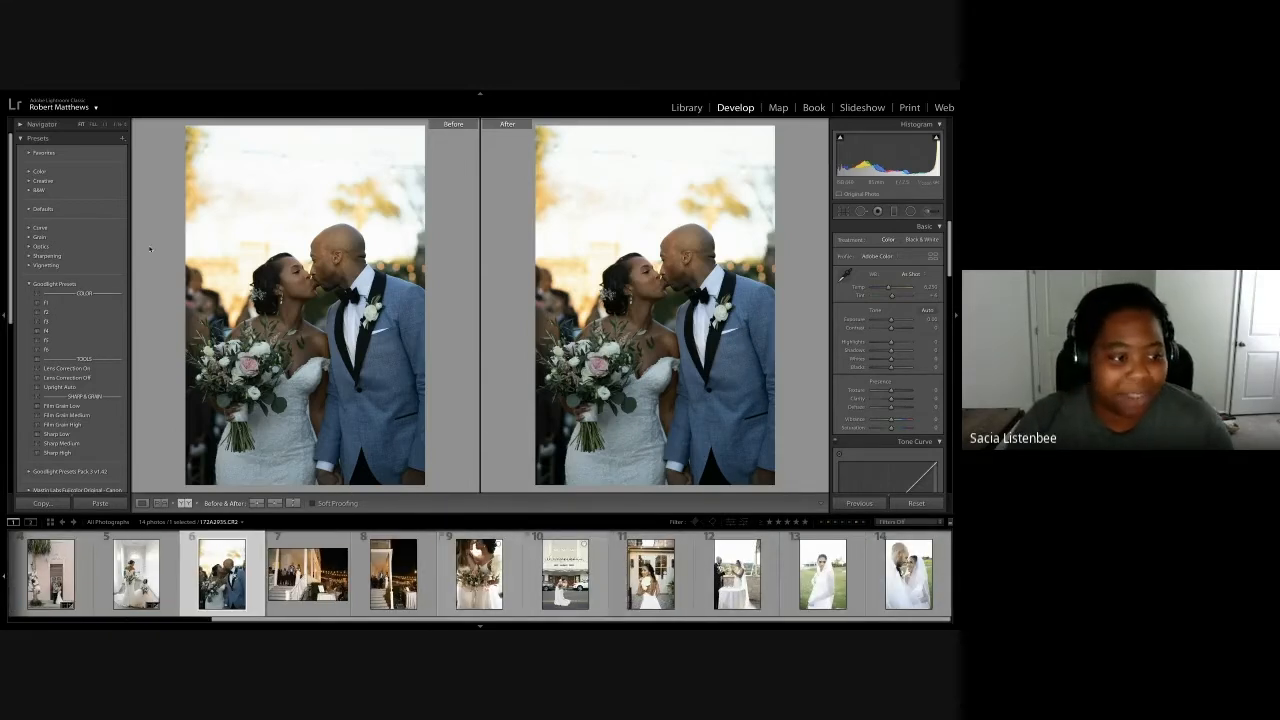
click(86, 304)
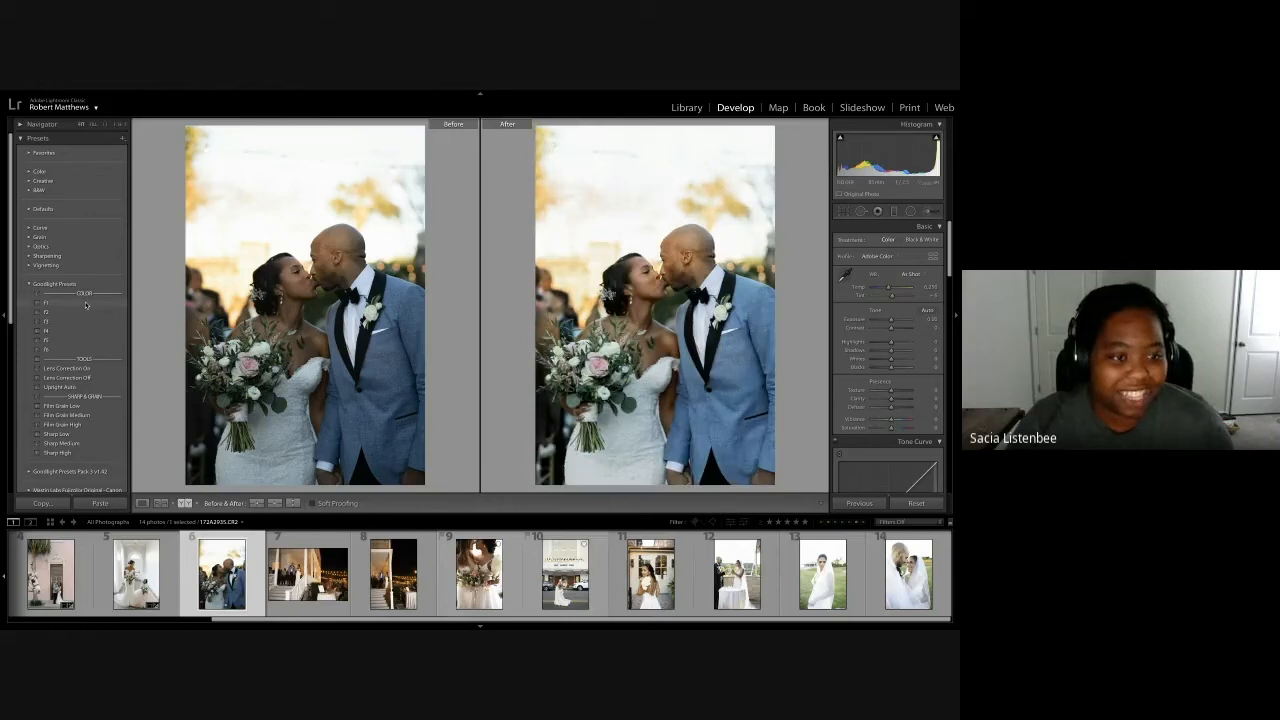
click(85, 368)
click(97, 443)
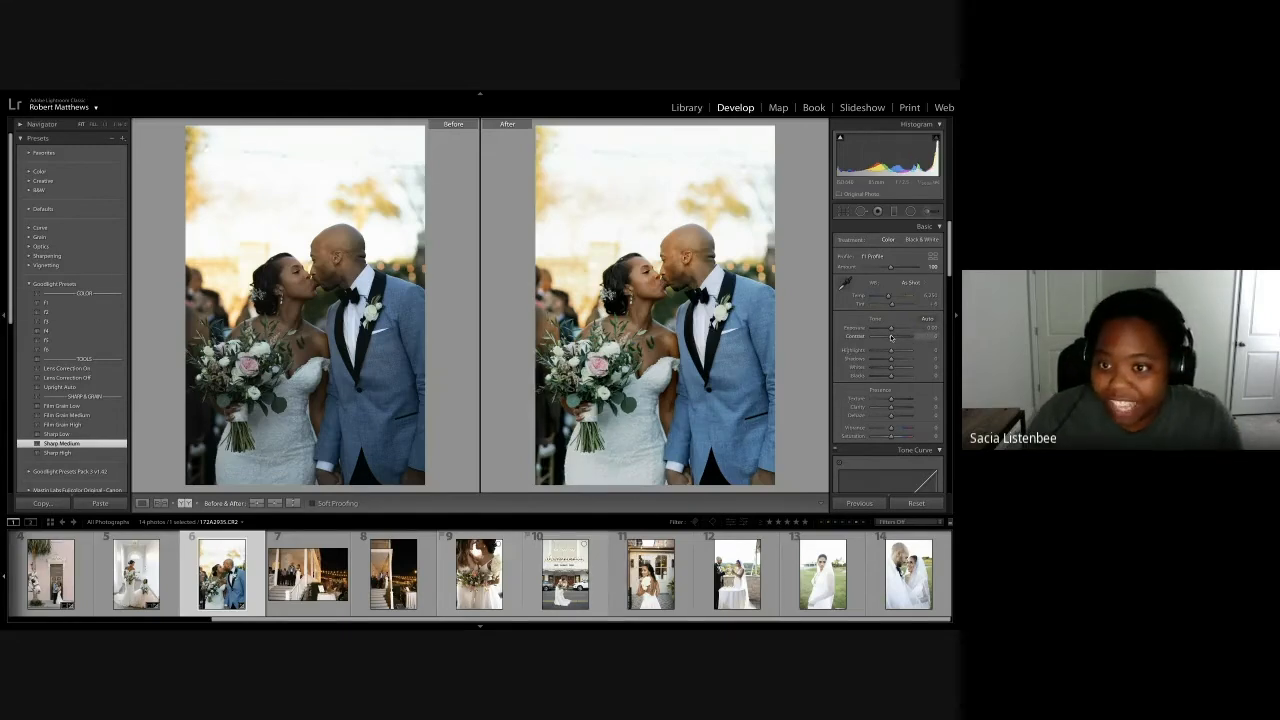
Lower the kissing-couple photo's contrast to about -13 and set its tint to +10
drag(891, 337, 889, 339)
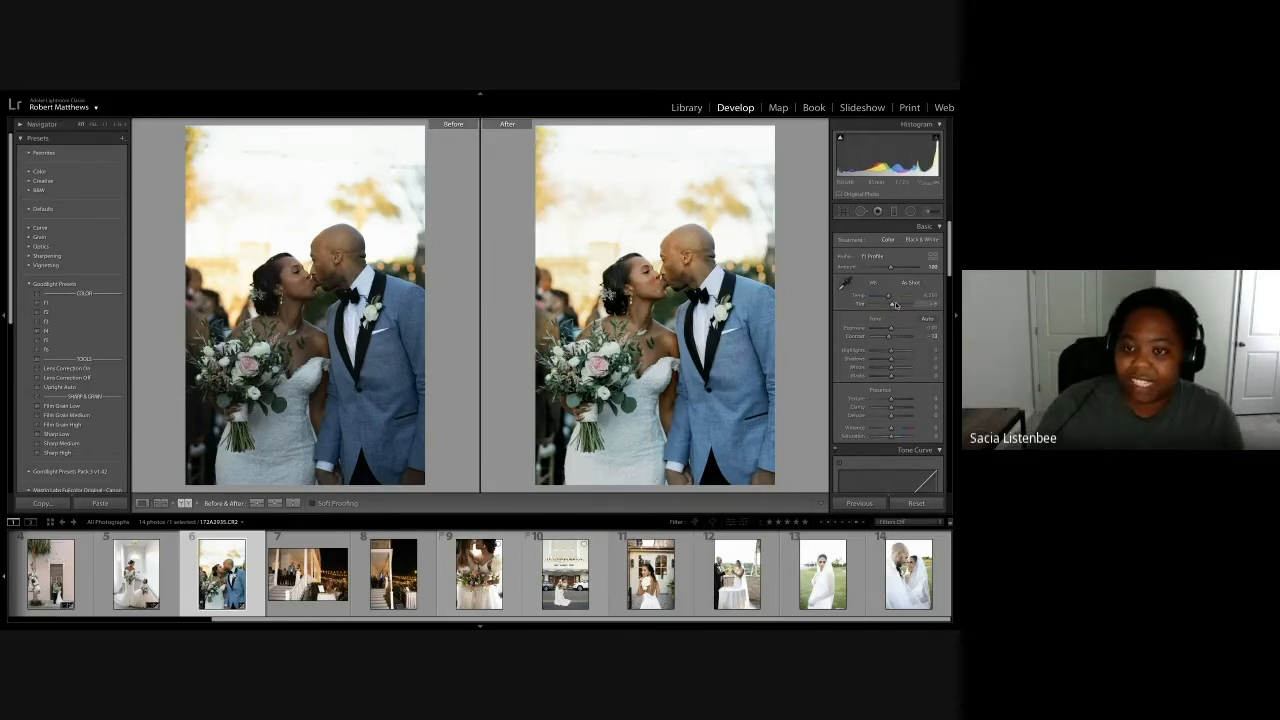
click(923, 302)
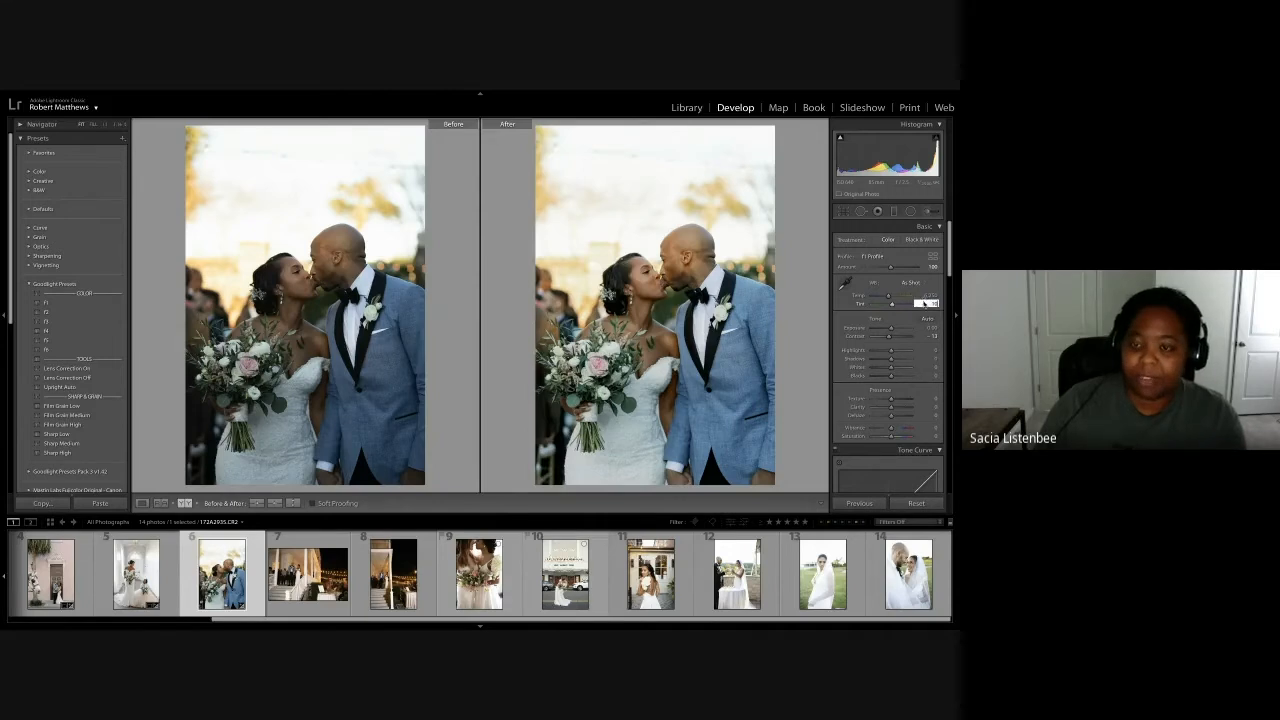
text(10)
key(Return)
click(929, 303)
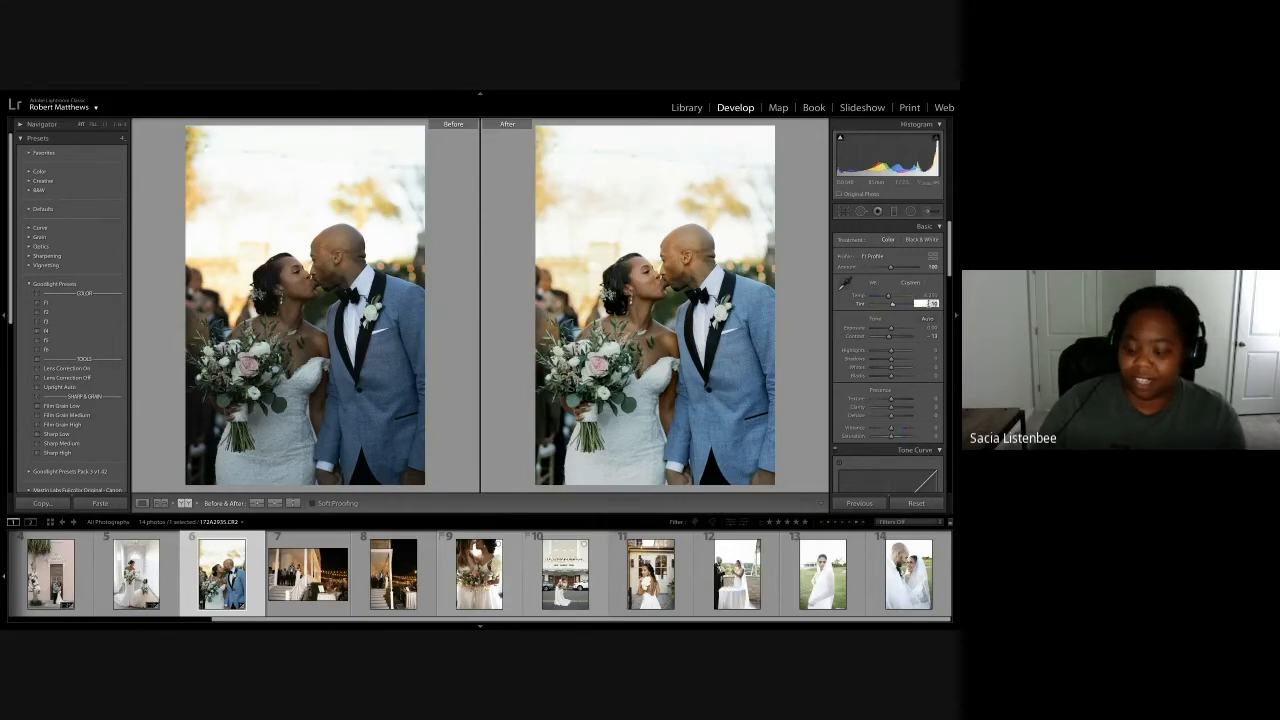
key(Return)
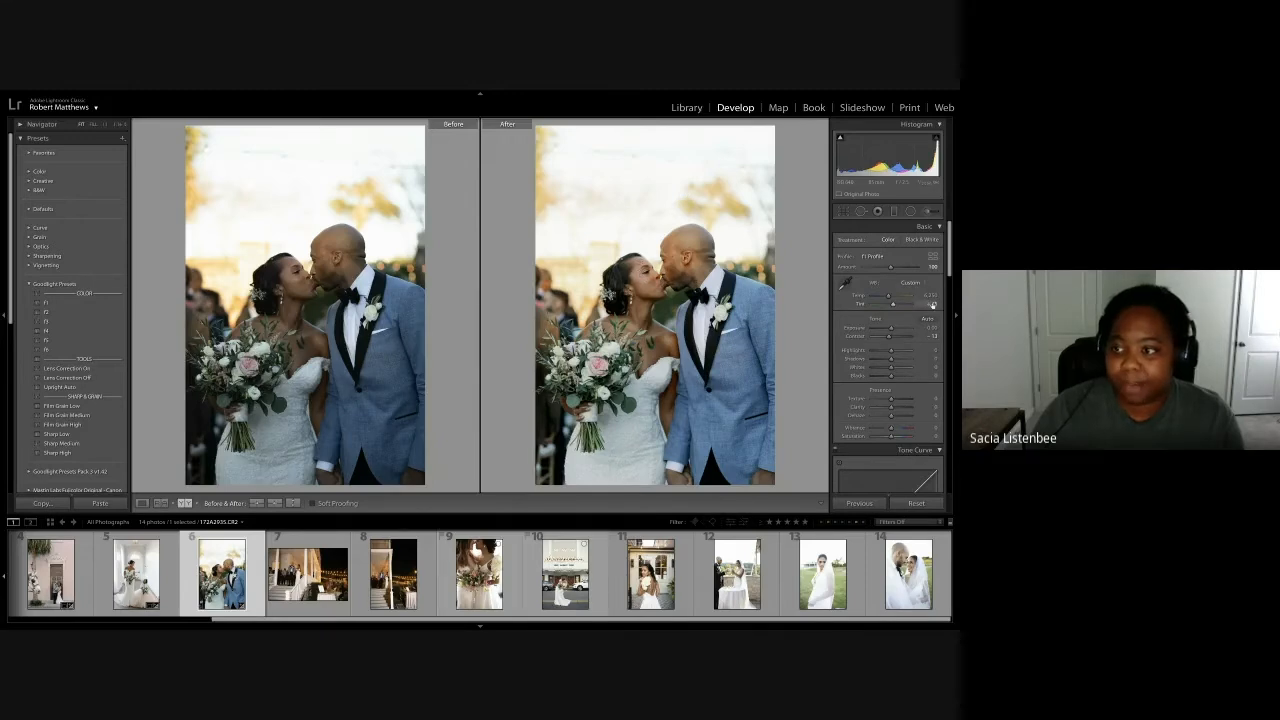
click(928, 303)
key(Return)
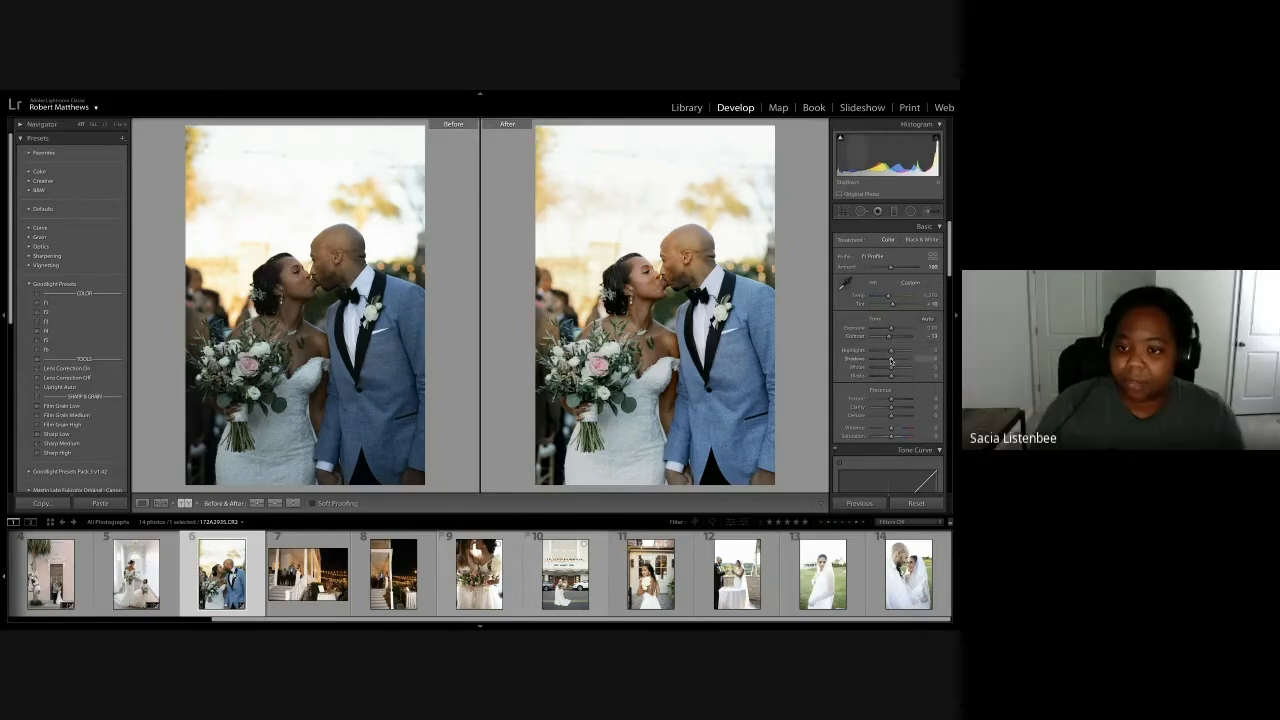
Reduce the kissing-couple photo's highlights and raise its shadows to about +25
drag(891, 360, 902, 362)
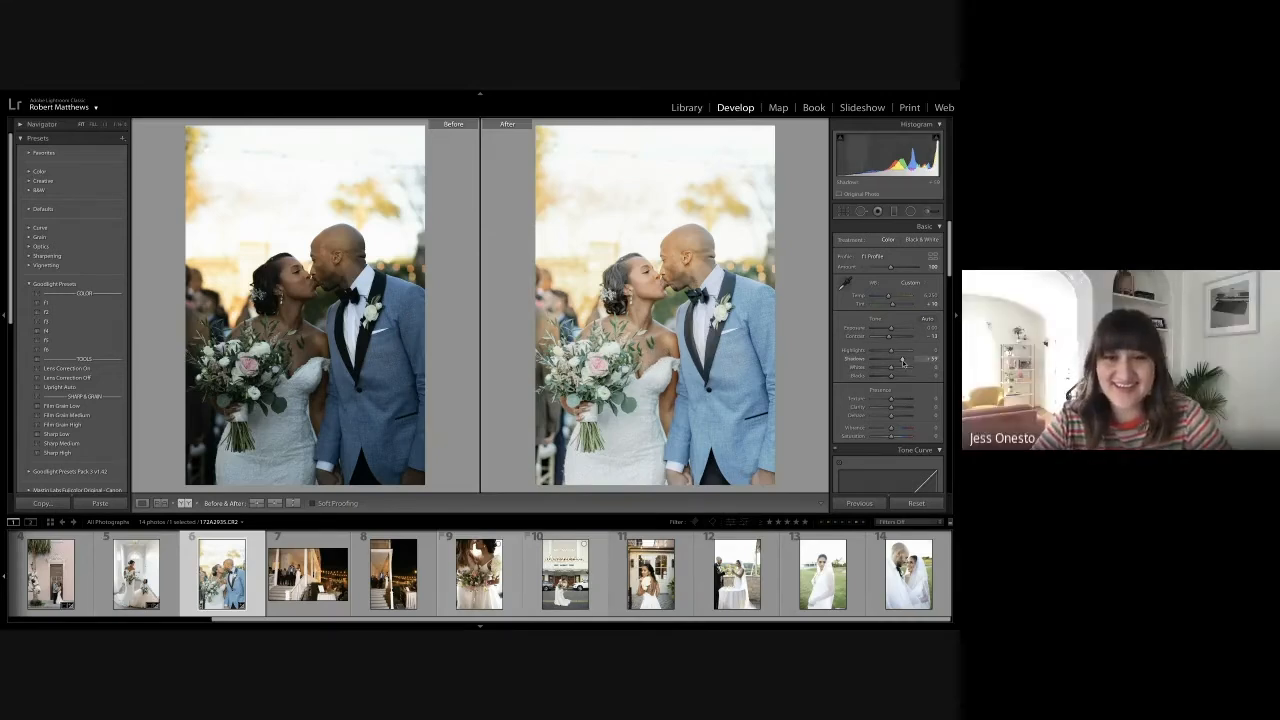
drag(903, 361, 896, 362)
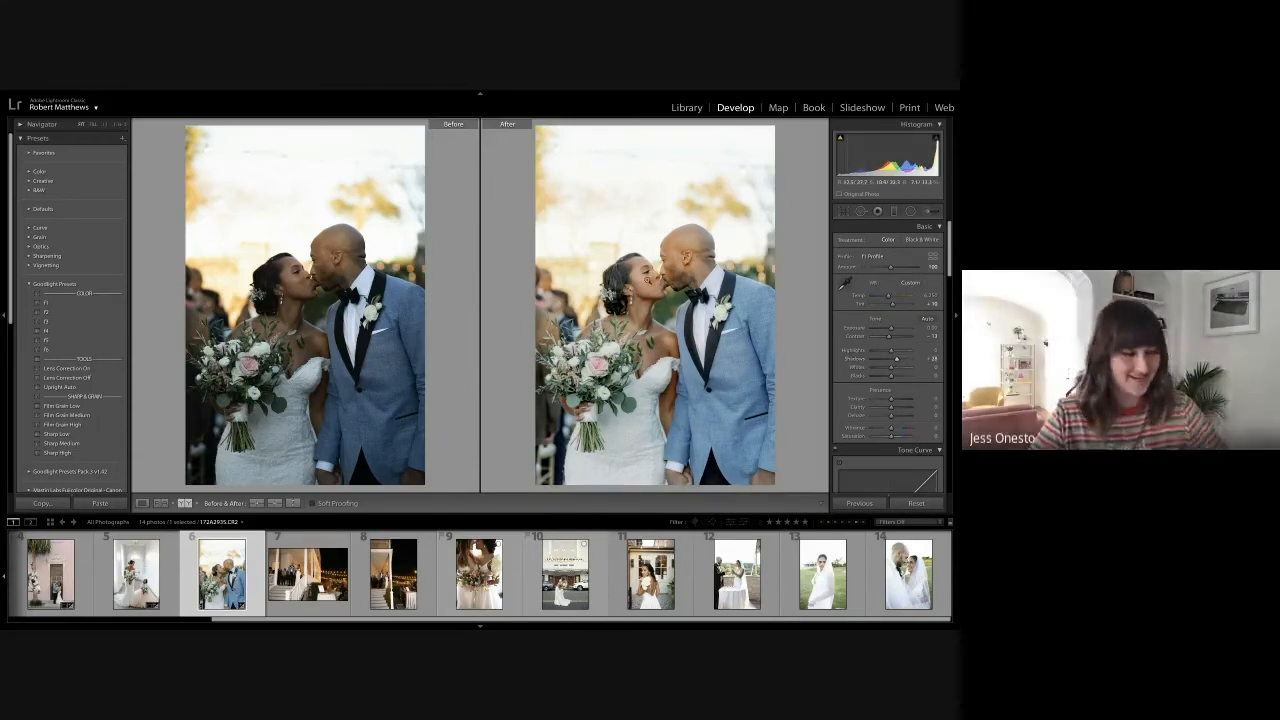
mouse_move(893, 354)
mouse_down()
mouse_move(880, 354)
mouse_move(900, 364)
mouse_up()
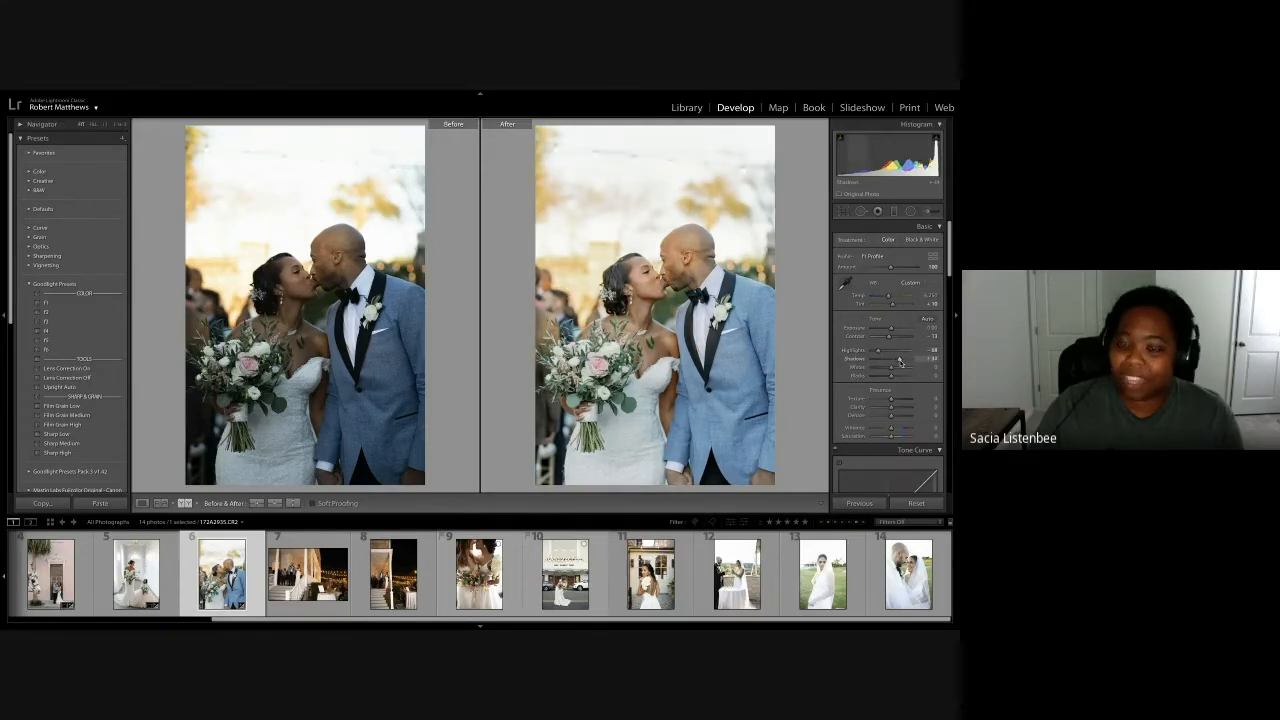
drag(900, 362, 896, 362)
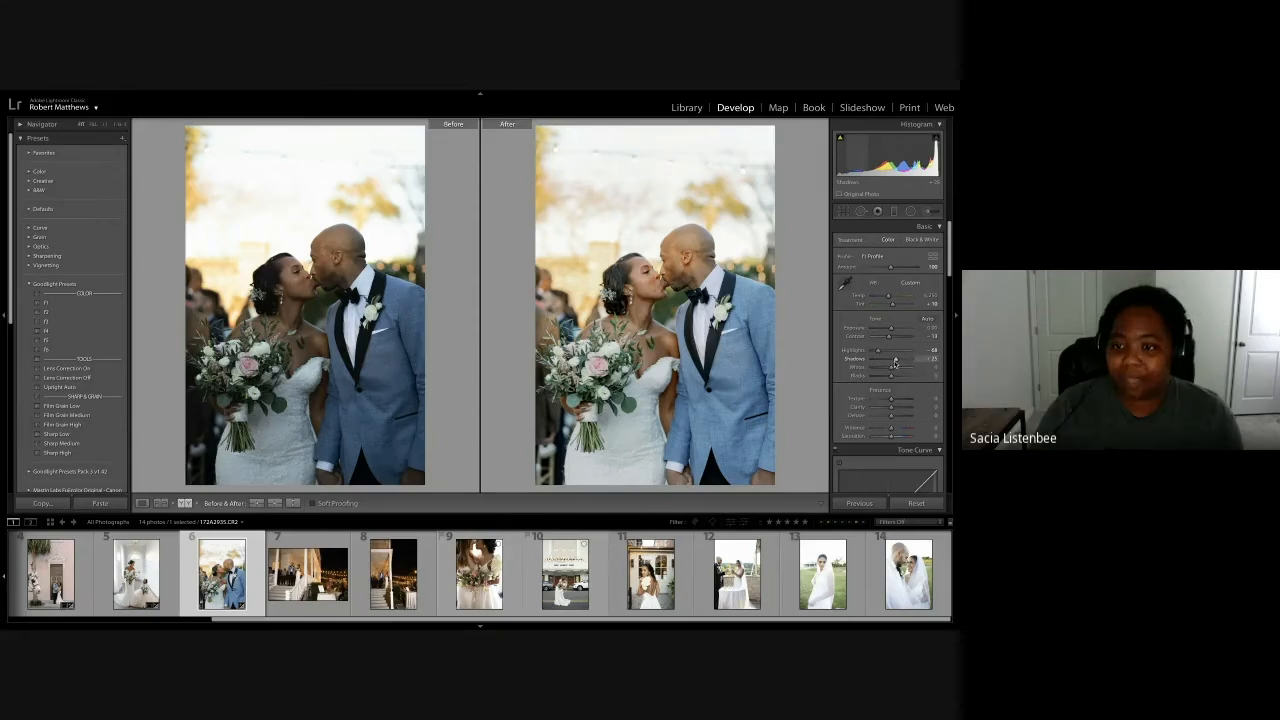
Straighten the kissing-couple photo by rotating its crop slightly
key(r)
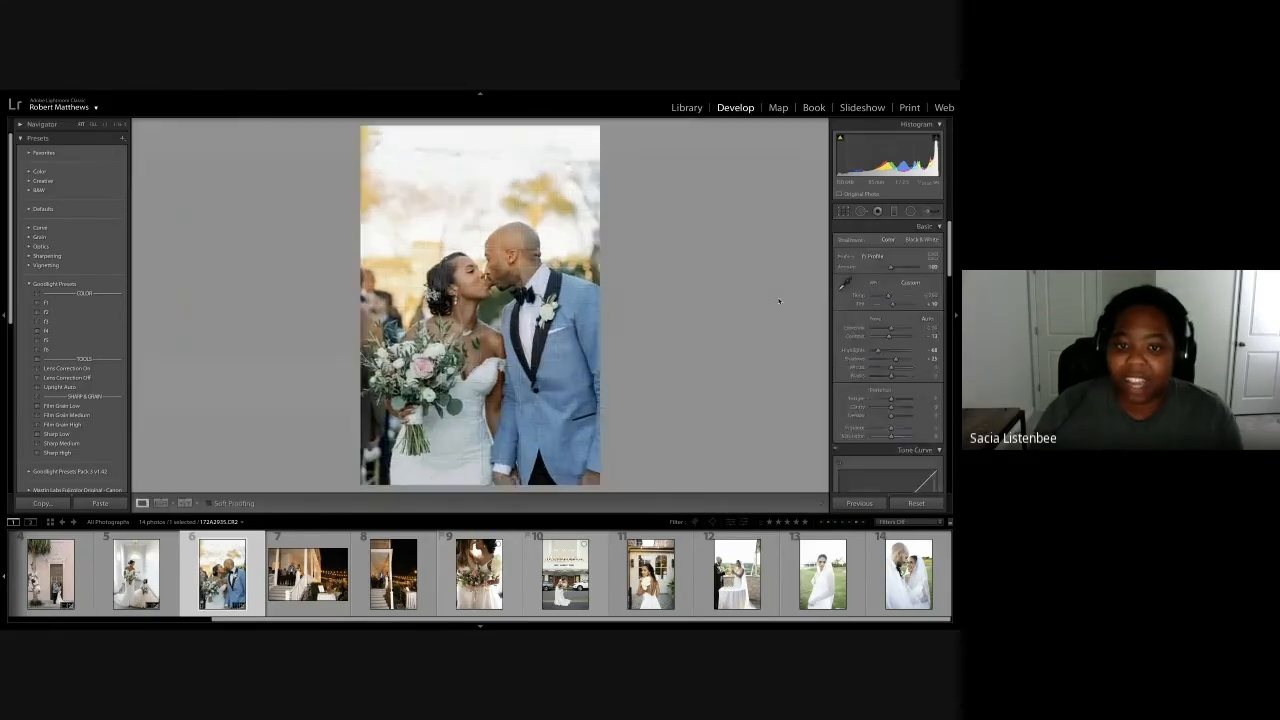
drag(776, 295, 775, 296)
key(r)
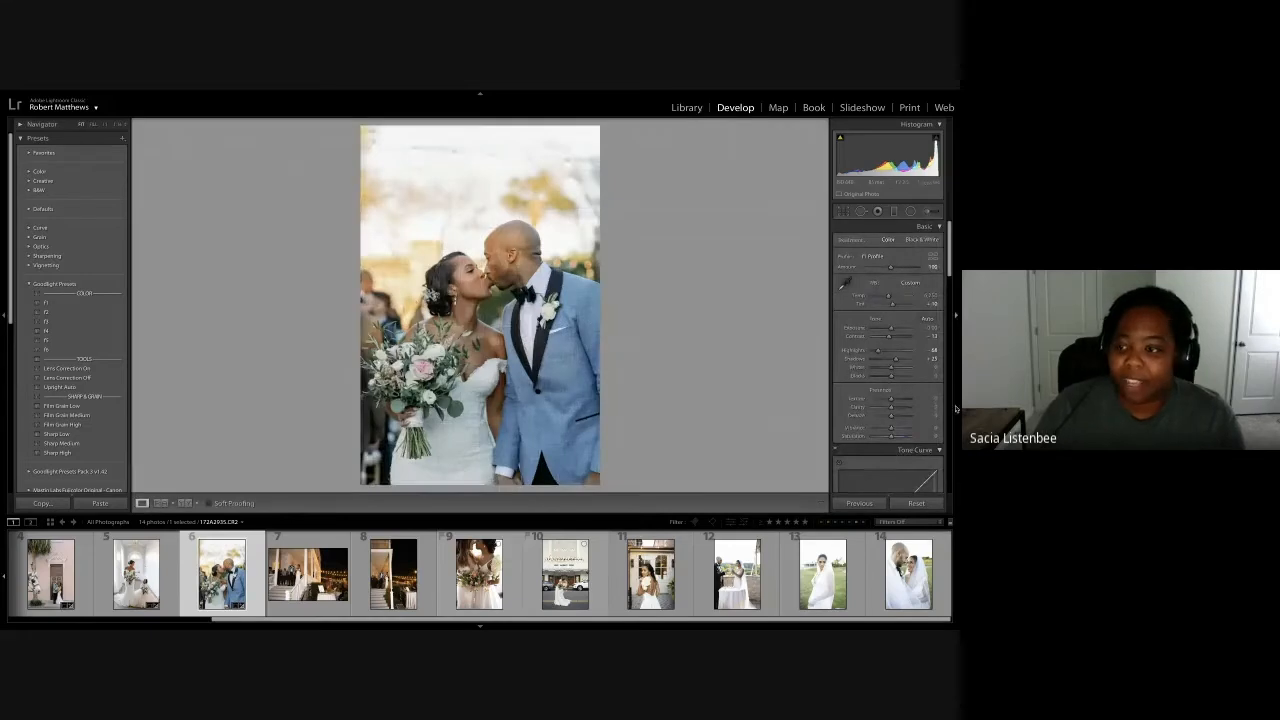
Lift the kissing-couple photo's blacks to about +28, ease contrast to -4 and set exposure to +0.10
drag(891, 376, 894, 378)
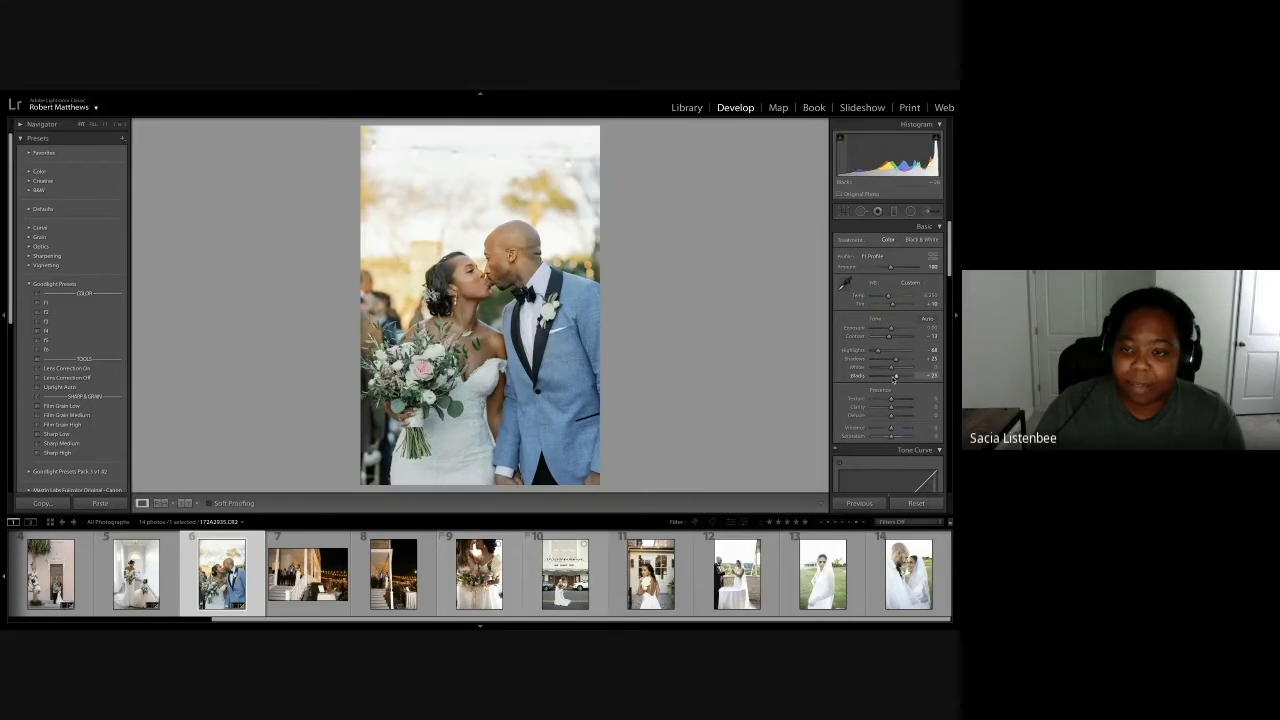
scroll(894, 378, down, 5)
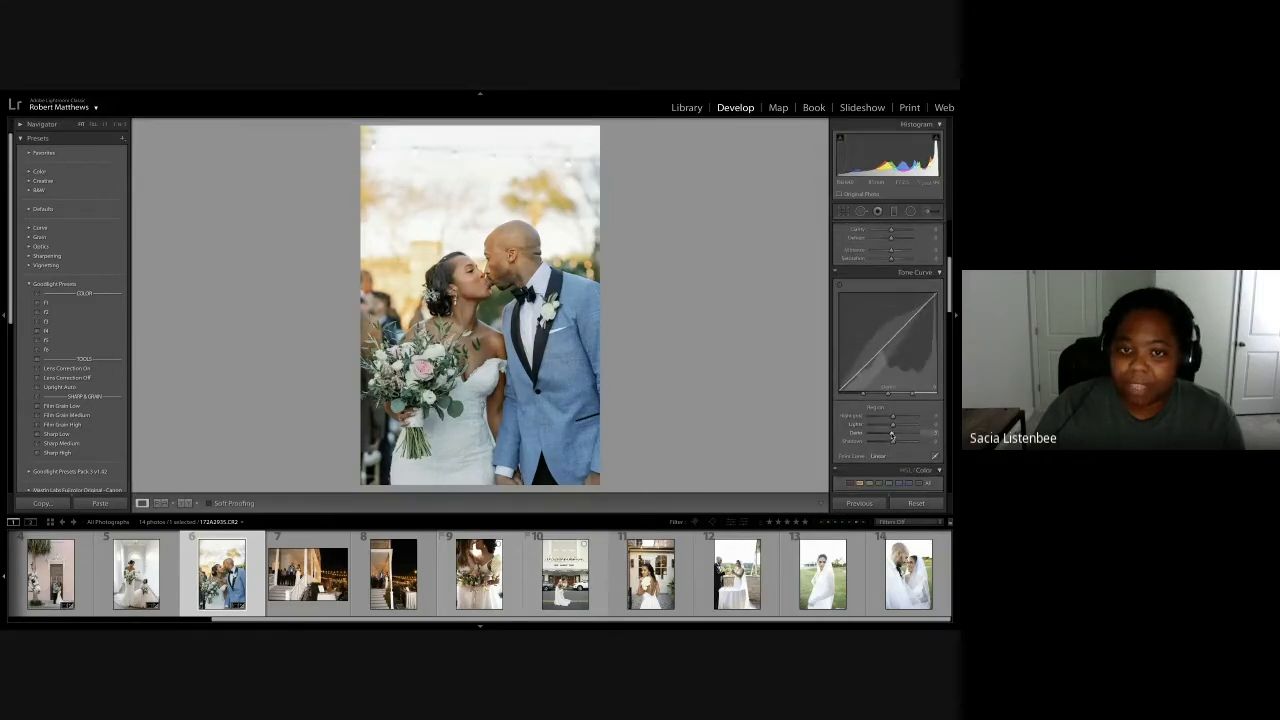
scroll(883, 352, up, 5)
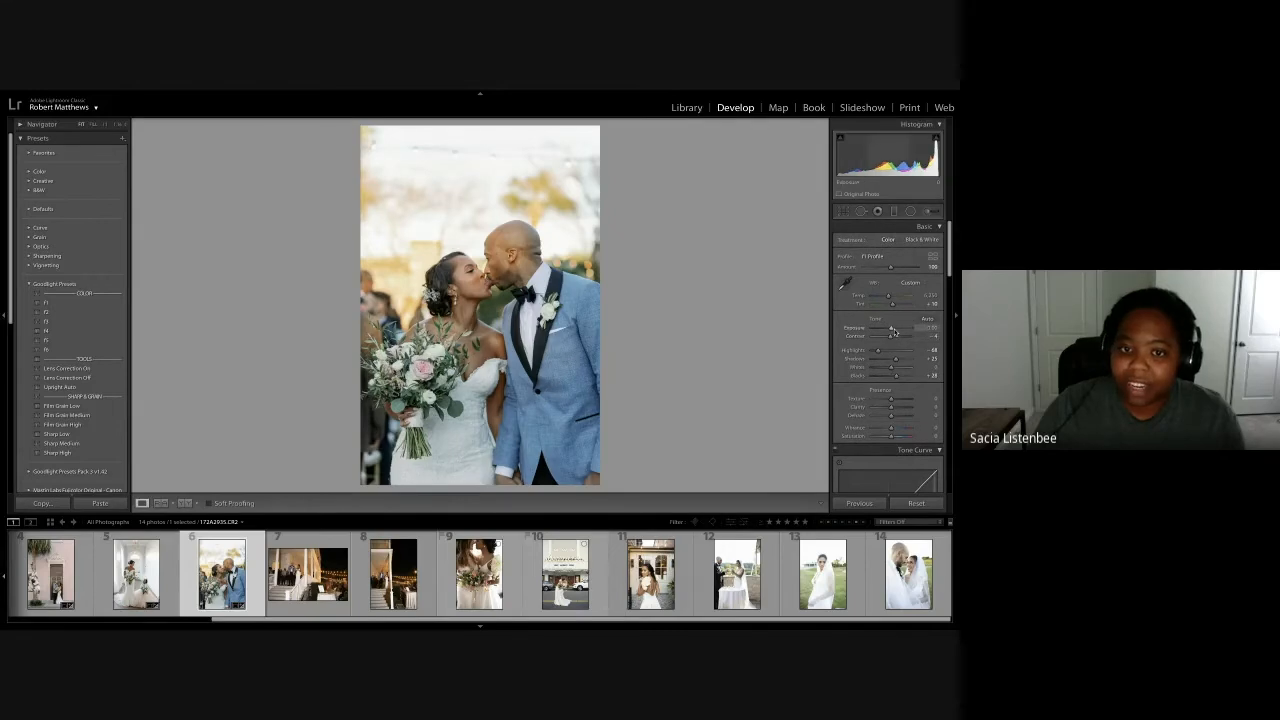
drag(893, 331, 895, 331)
Fine-tune the crop rotation so the kissing couple stands straighter in the frame
key(r)
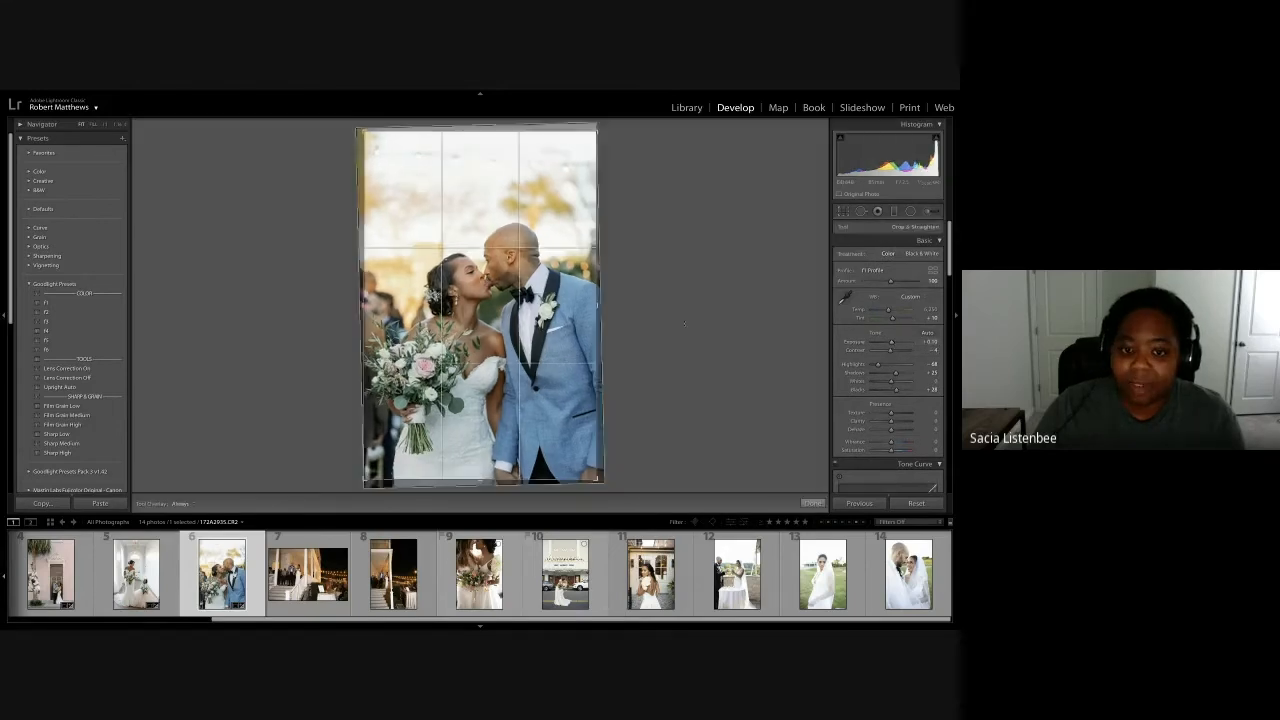
drag(686, 326, 685, 323)
key(r)
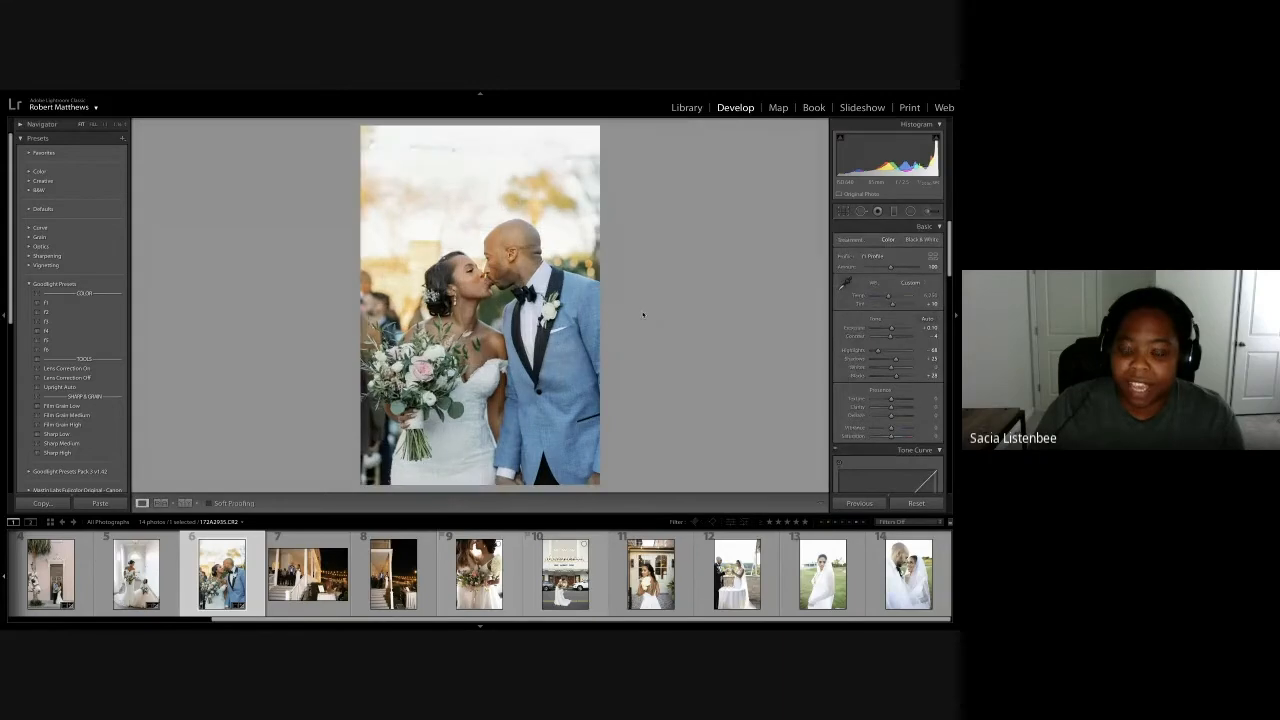
Brush a warming adjustment onto the groom's cuff beside the couple's hands and shift its tint towards magenta
click(928, 212)
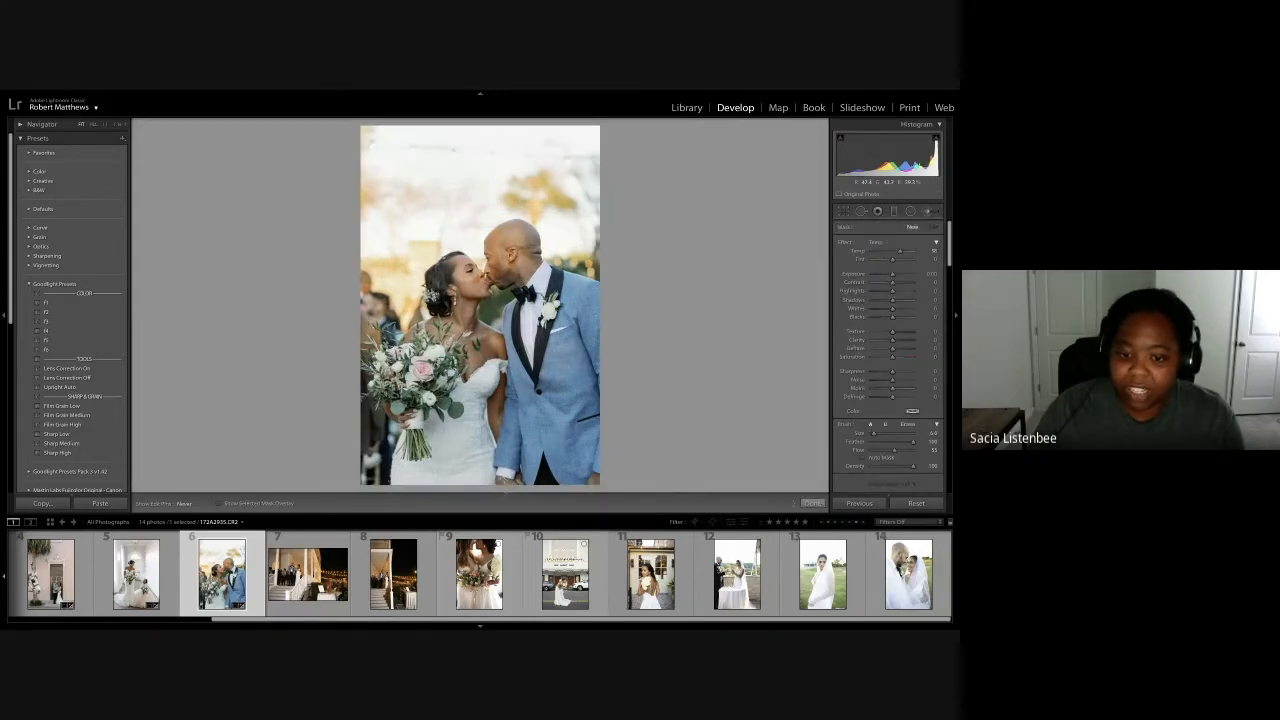
click(535, 498)
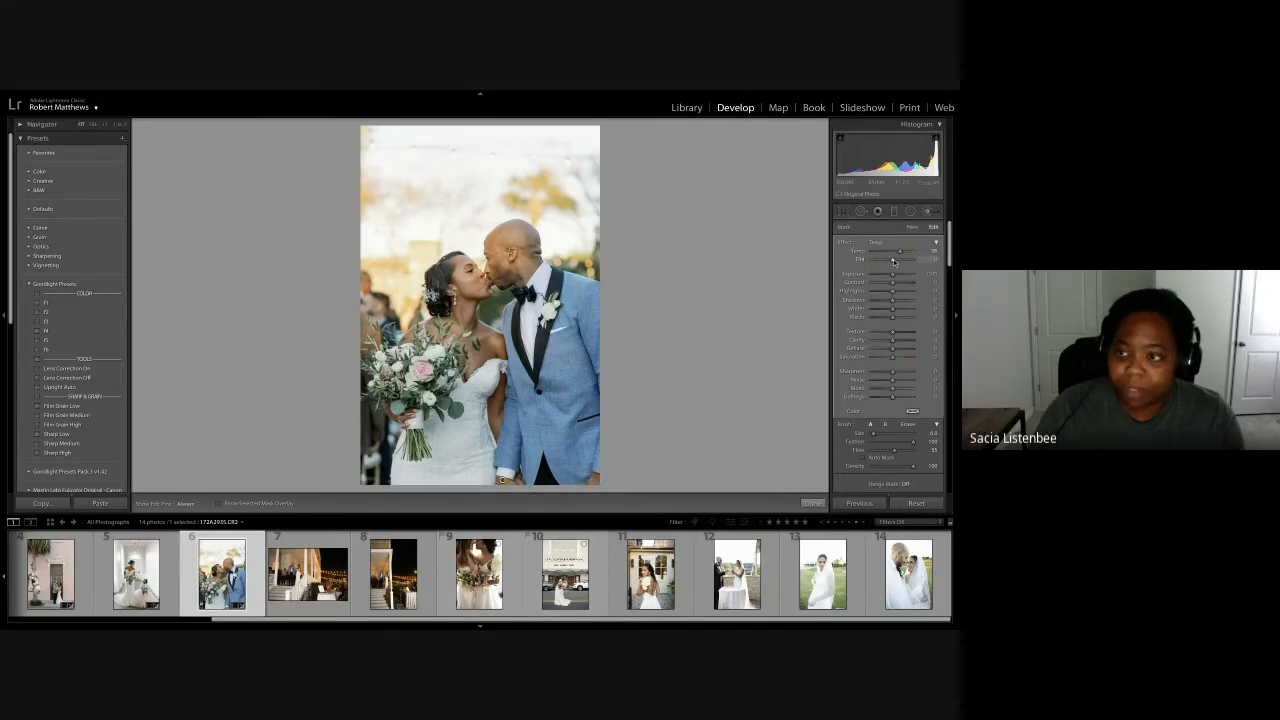
drag(893, 260, 901, 260)
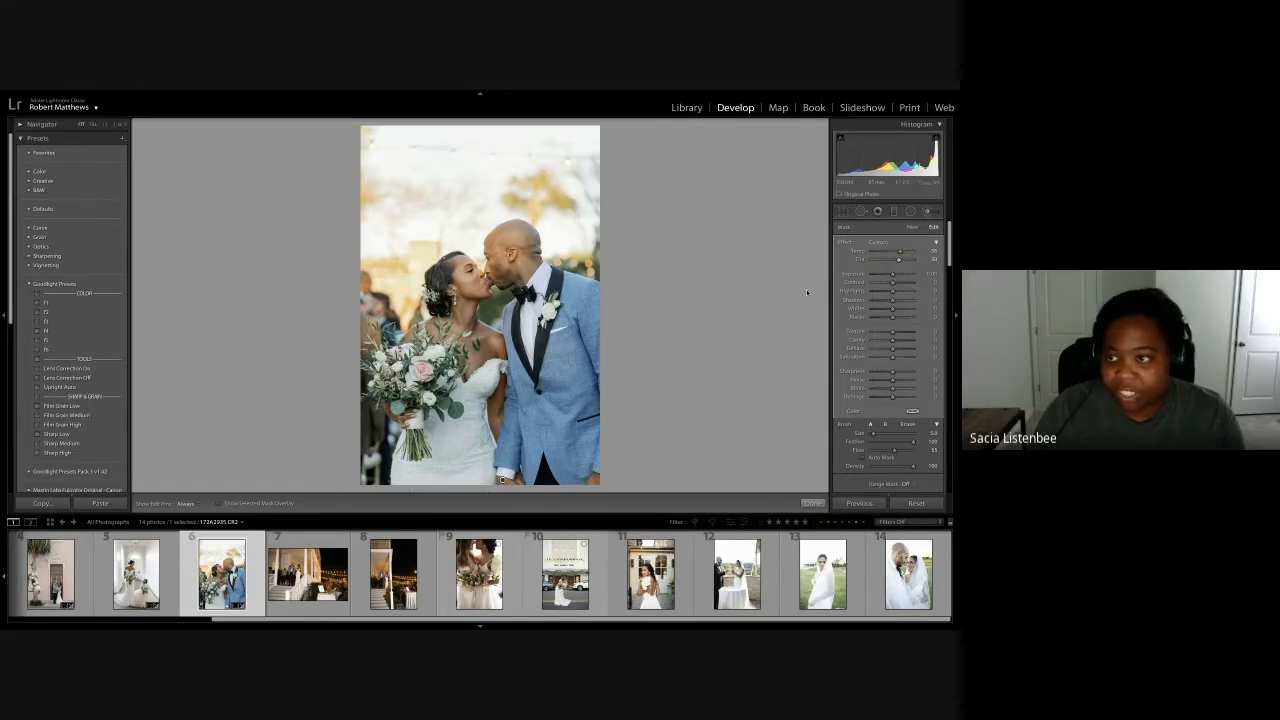
click(812, 503)
Reduce the saturation and luminance of the blues to mute the groom's suit
scroll(914, 412, down, 5)
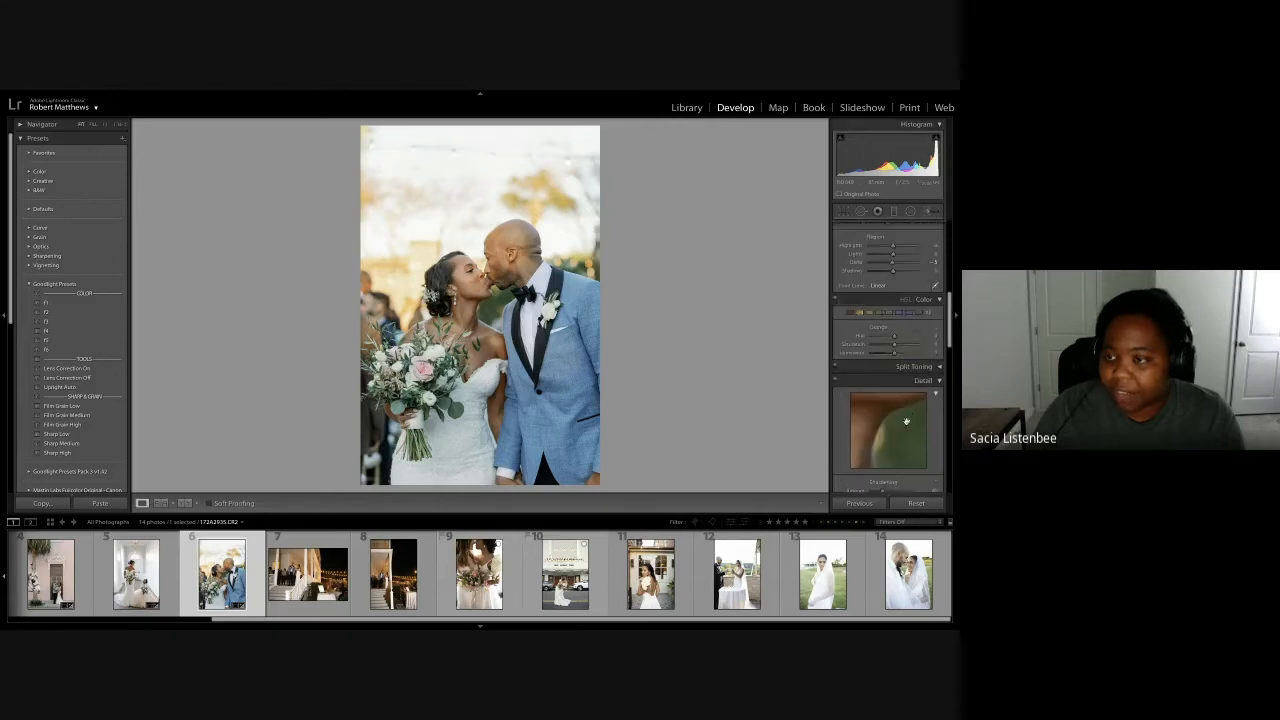
drag(896, 346, 891, 354)
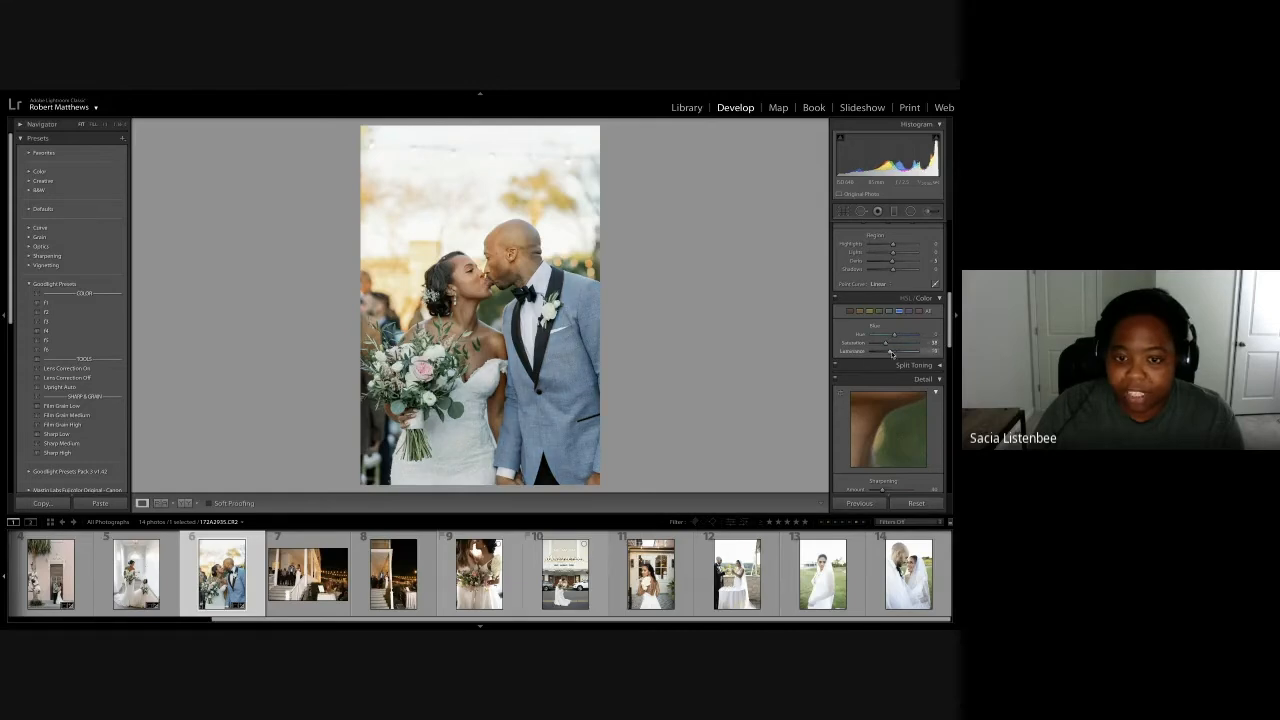
Brush a warmer, magenta-tinted adjustment onto the bride's dress and raise the photo's overall temperature to 6,413
click(928, 211)
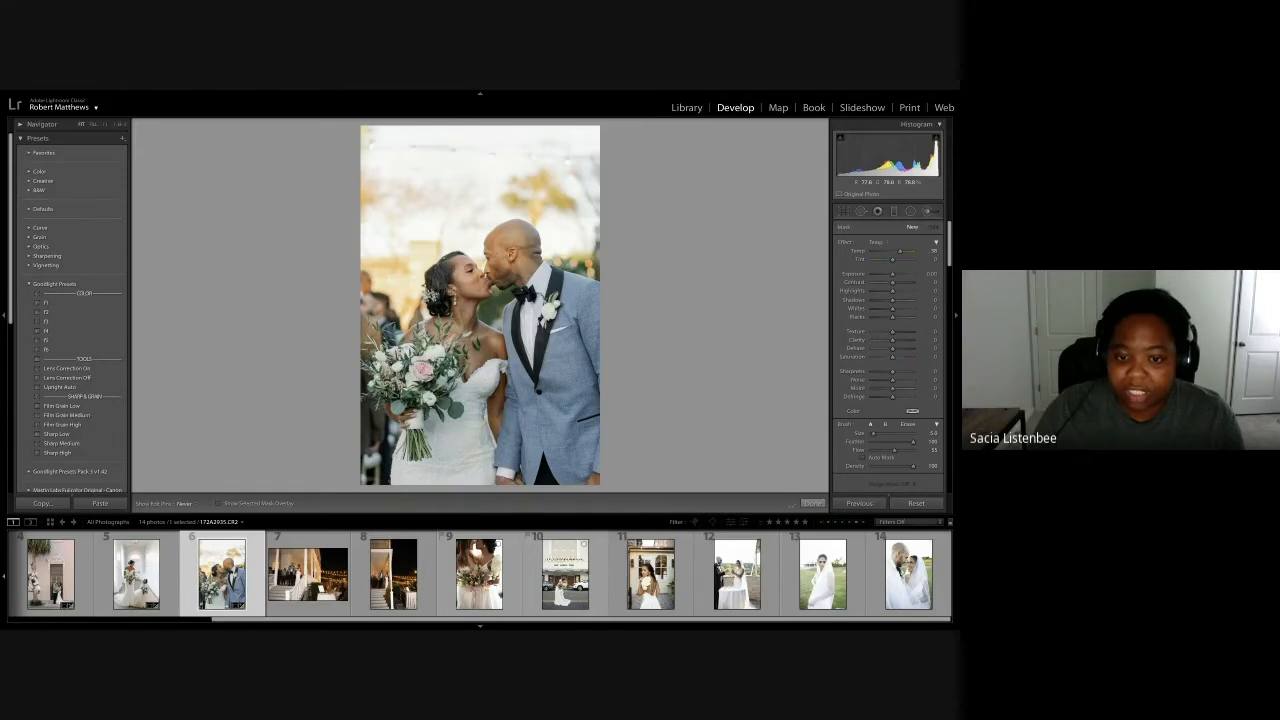
click(471, 422)
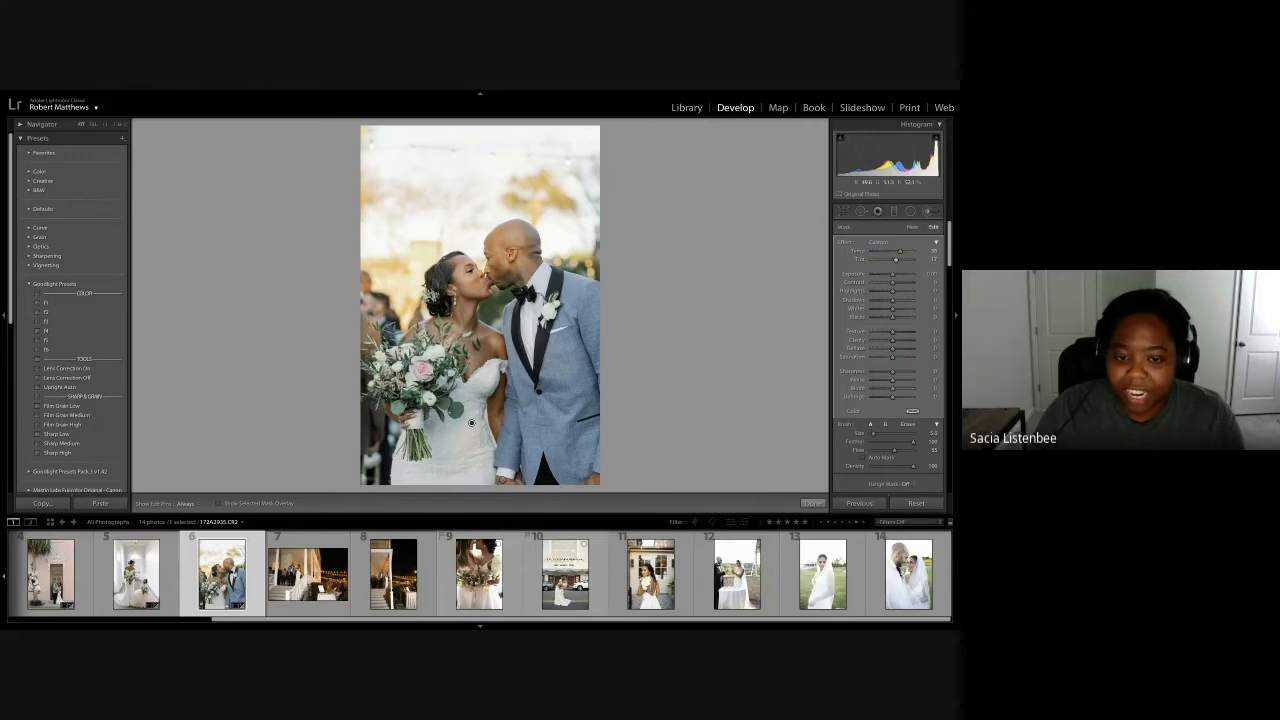
click(925, 212)
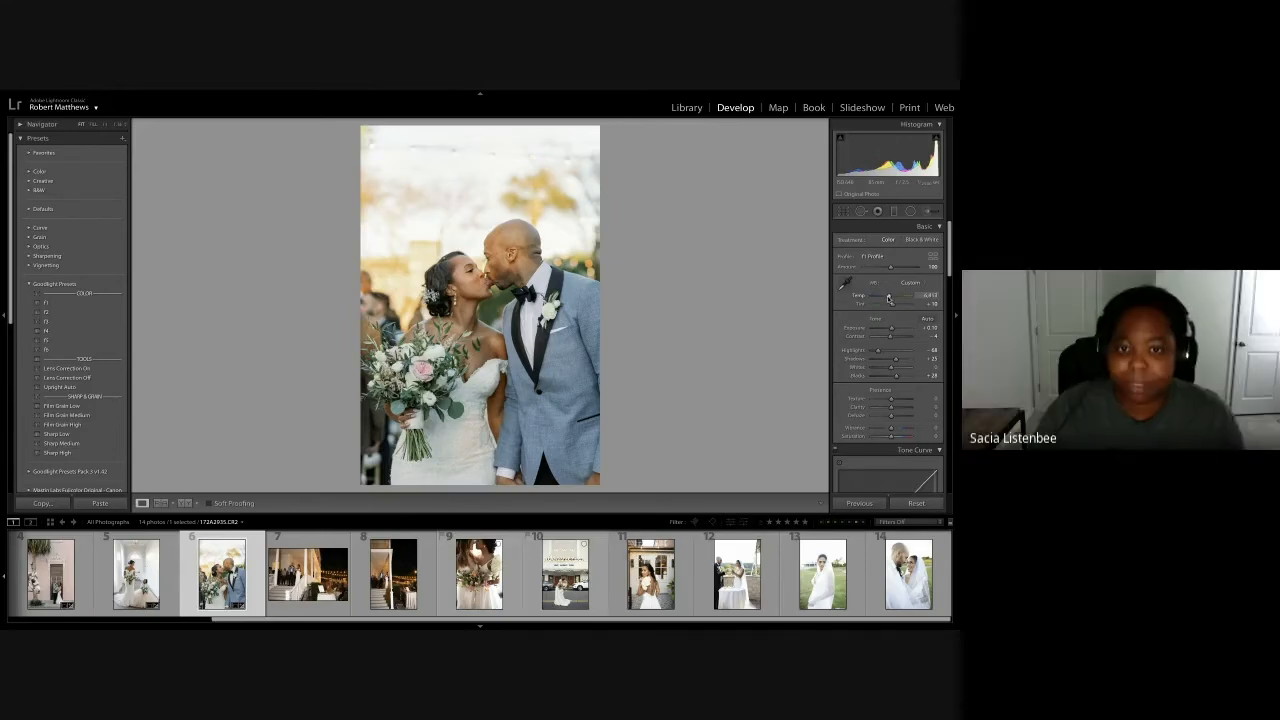
Rotate the kissing-couple photo's crop a little further to level the image
key(r)
drag(723, 300, 723, 291)
key(Return)
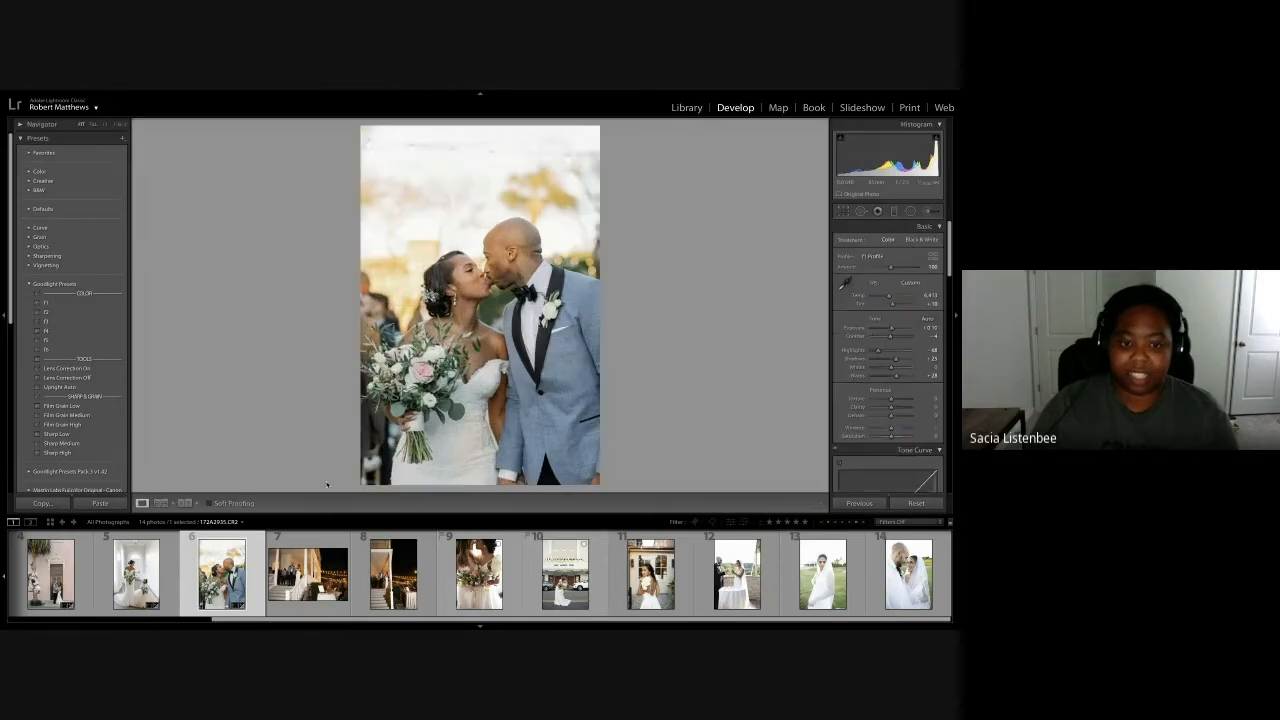
Paint a warming adjustment over the bride's bouquet, enlarging the brush and hiding the edit pins to judge the coverage
key(k)
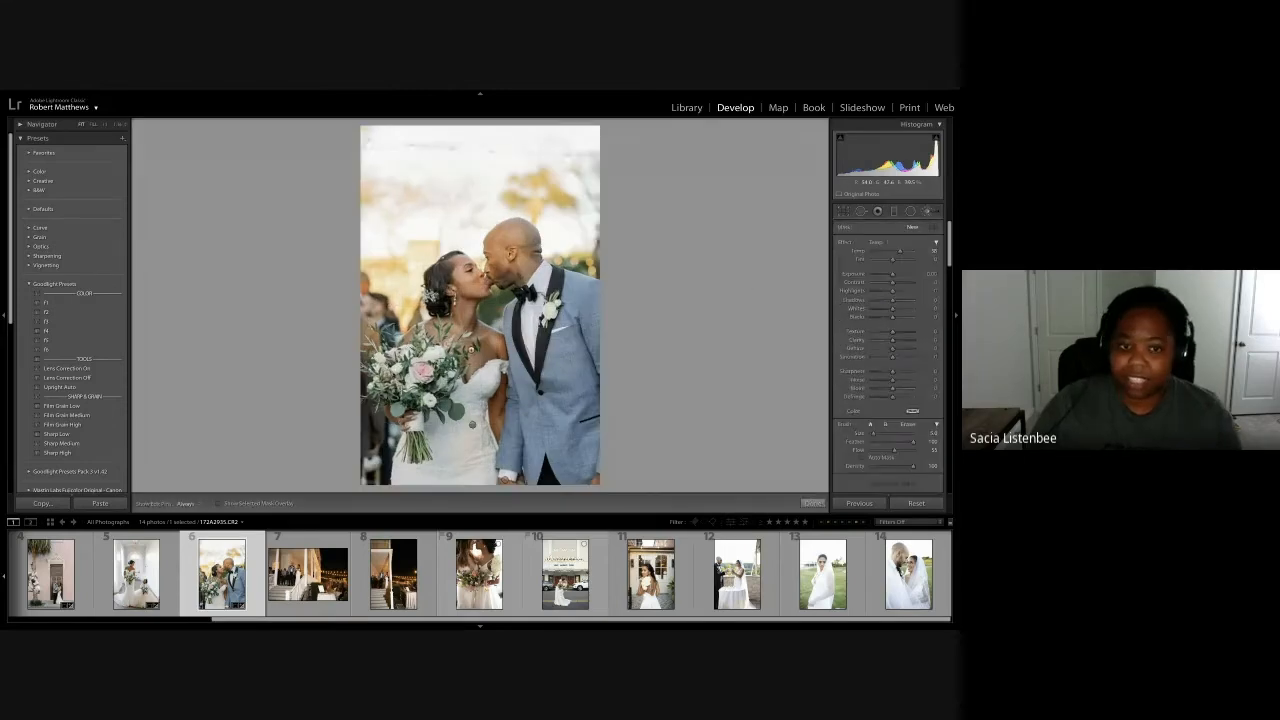
drag(411, 370, 409, 374)
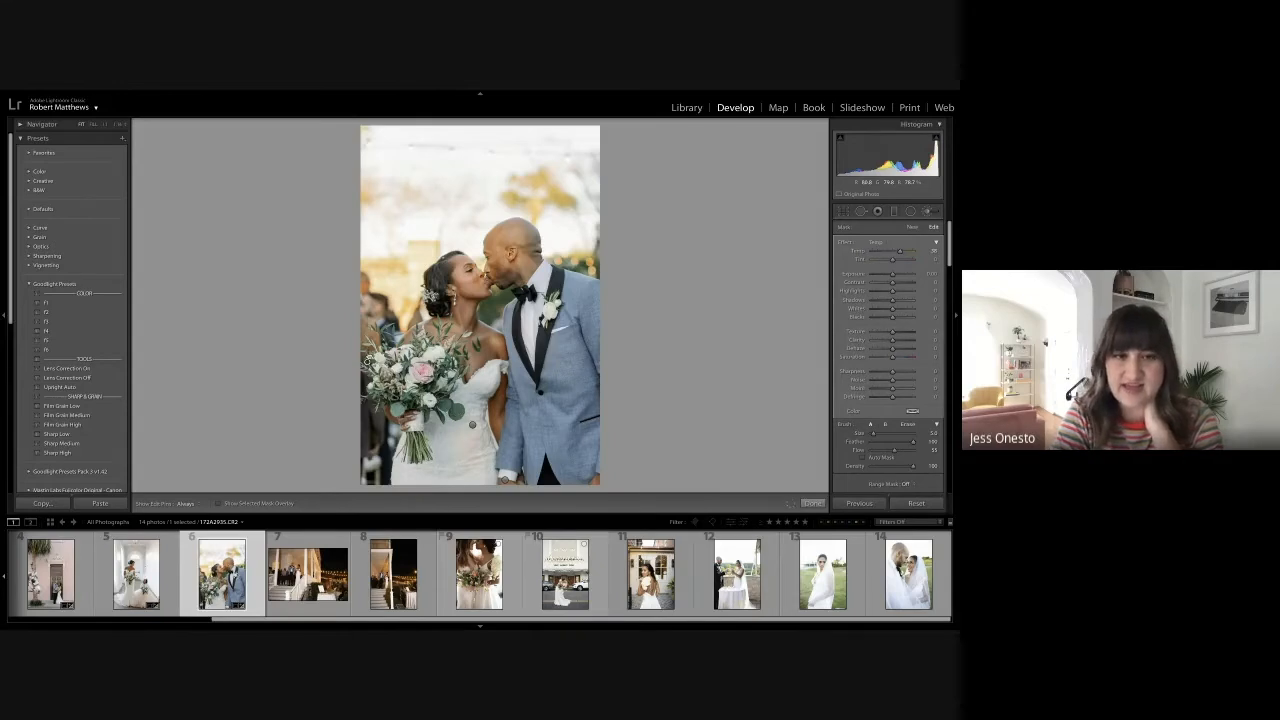
key(bracketright)
key(bracketright)
key(bracketright)
key(bracketright)
key(bracketright)
key(bracketright)
key(bracketright)
key(bracketright)
key(bracketright)
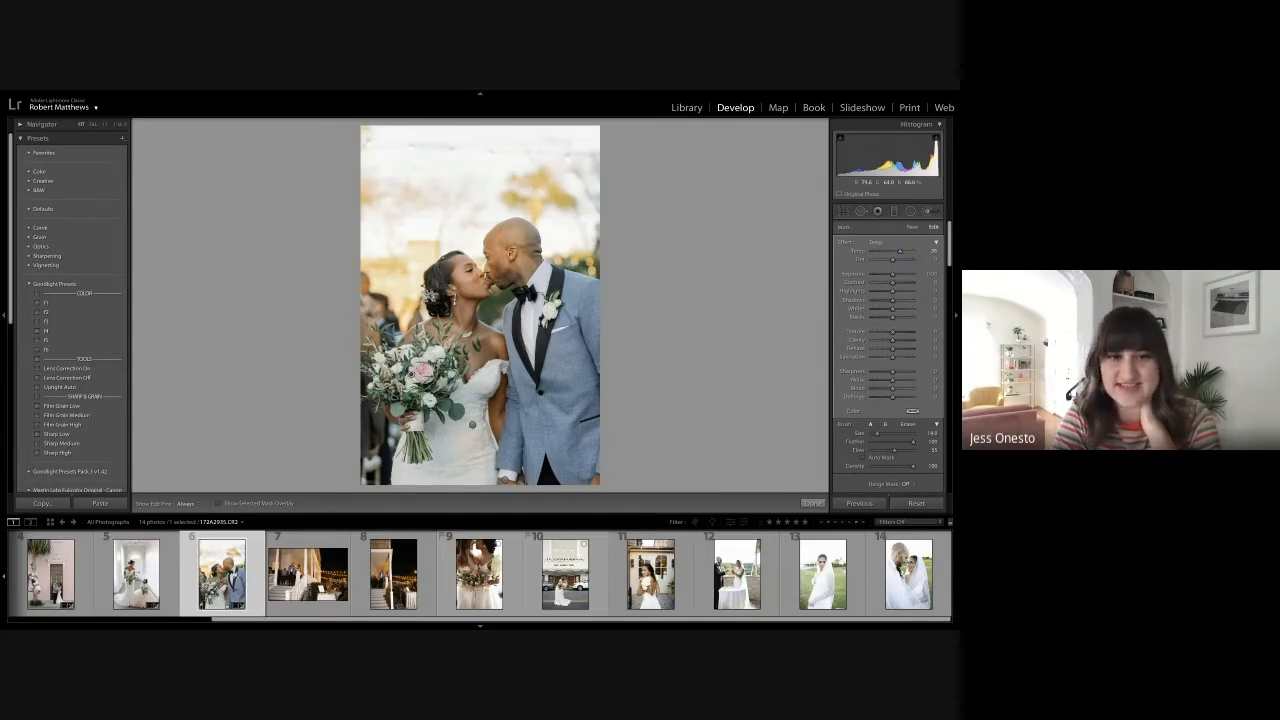
key(h)
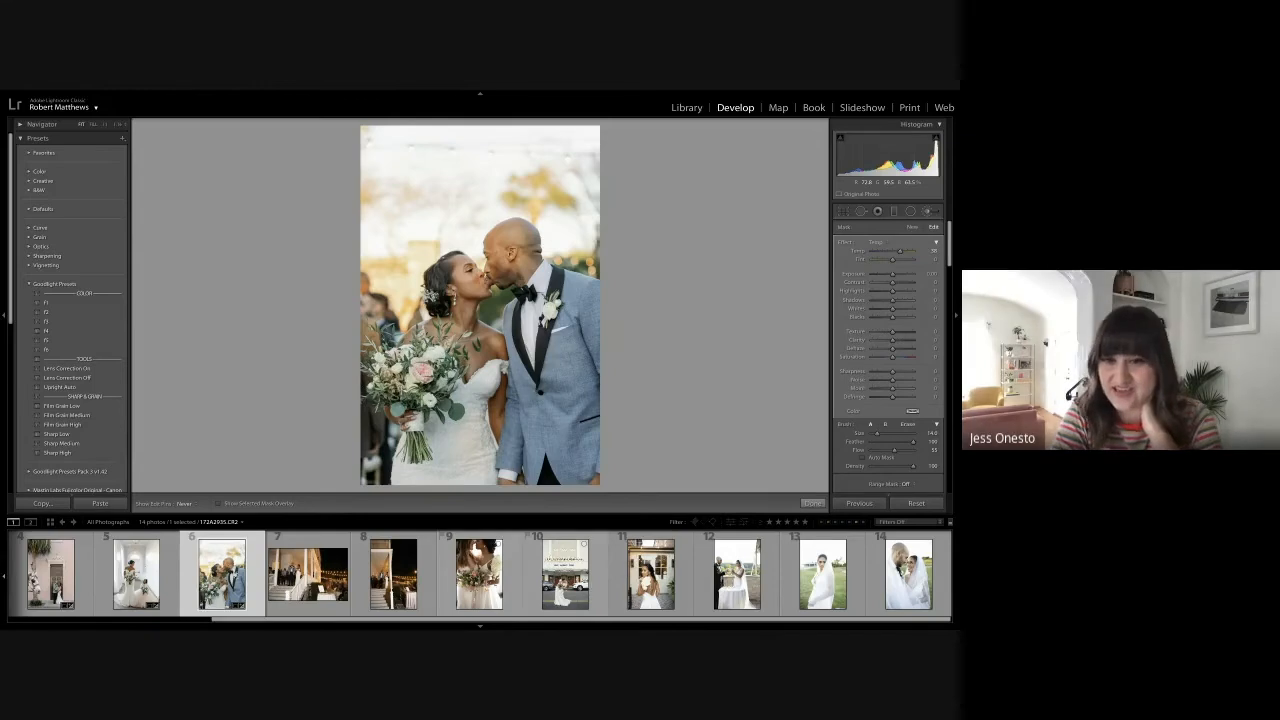
Leave the local adjustment tools and compare the kissing-couple photo before and after editing
key(q)
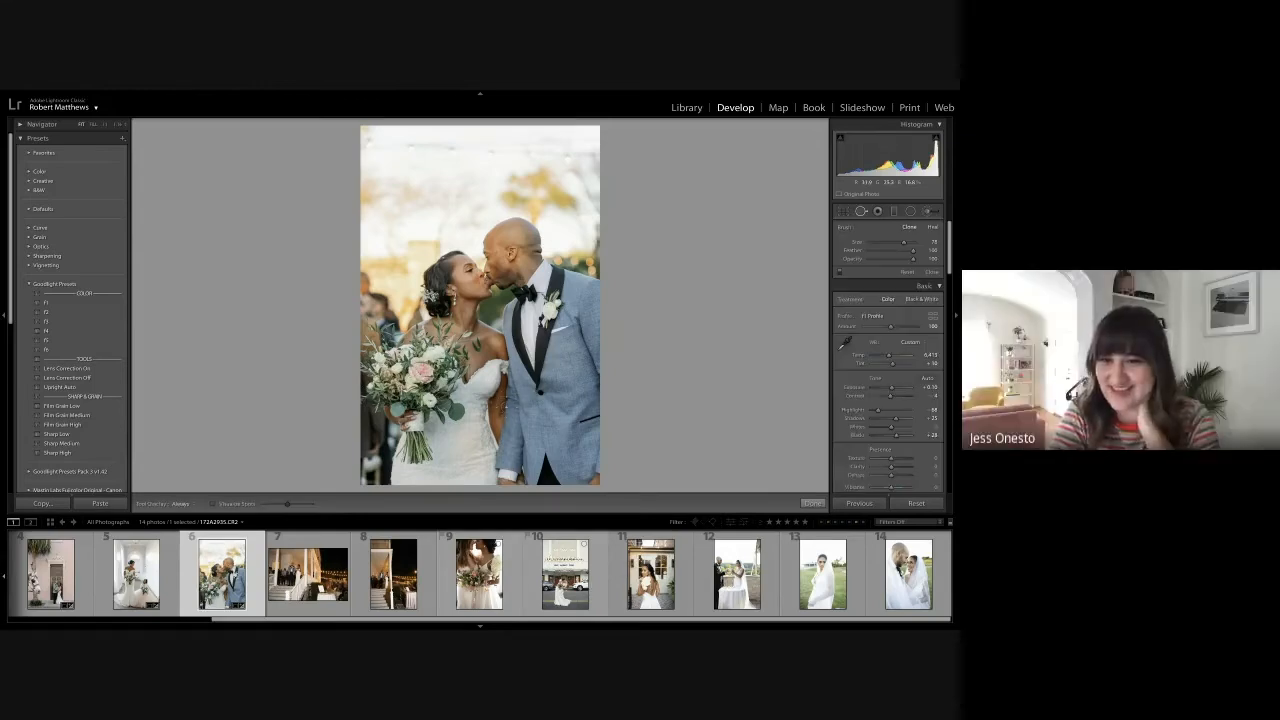
scroll(497, 555, left, 1)
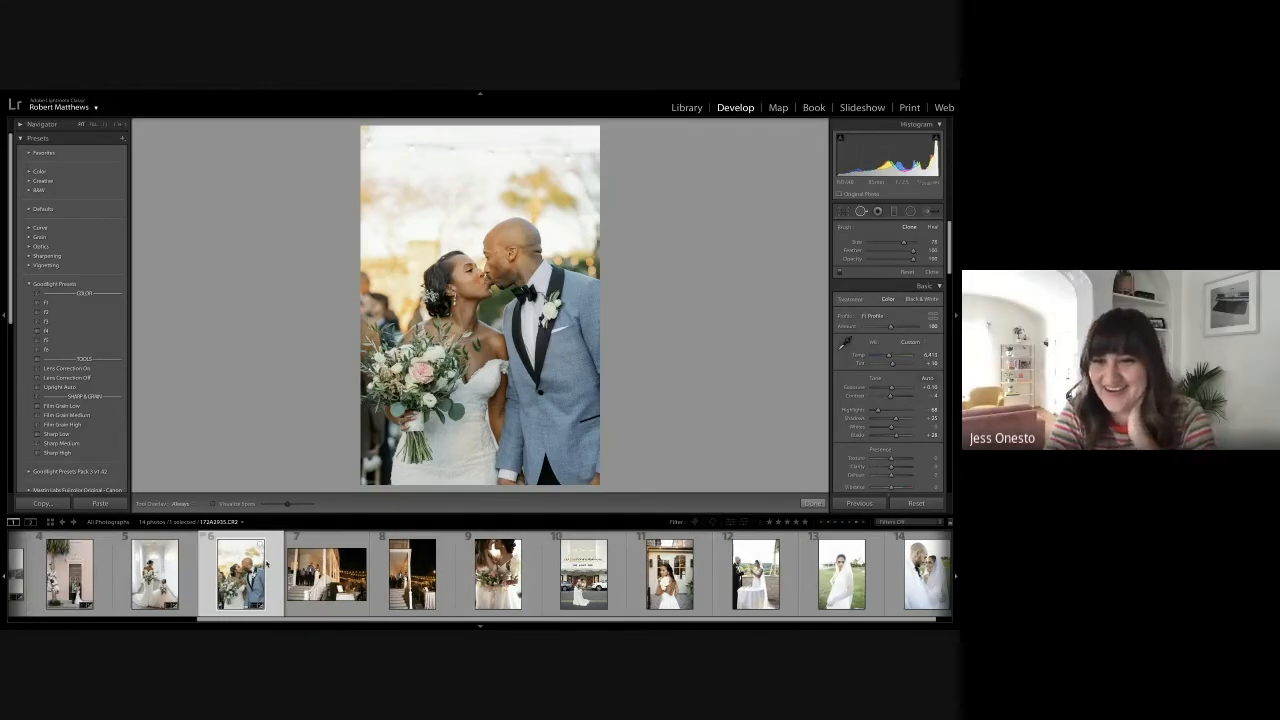
click(304, 579)
scroll(249, 579, right, 1)
click(247, 578)
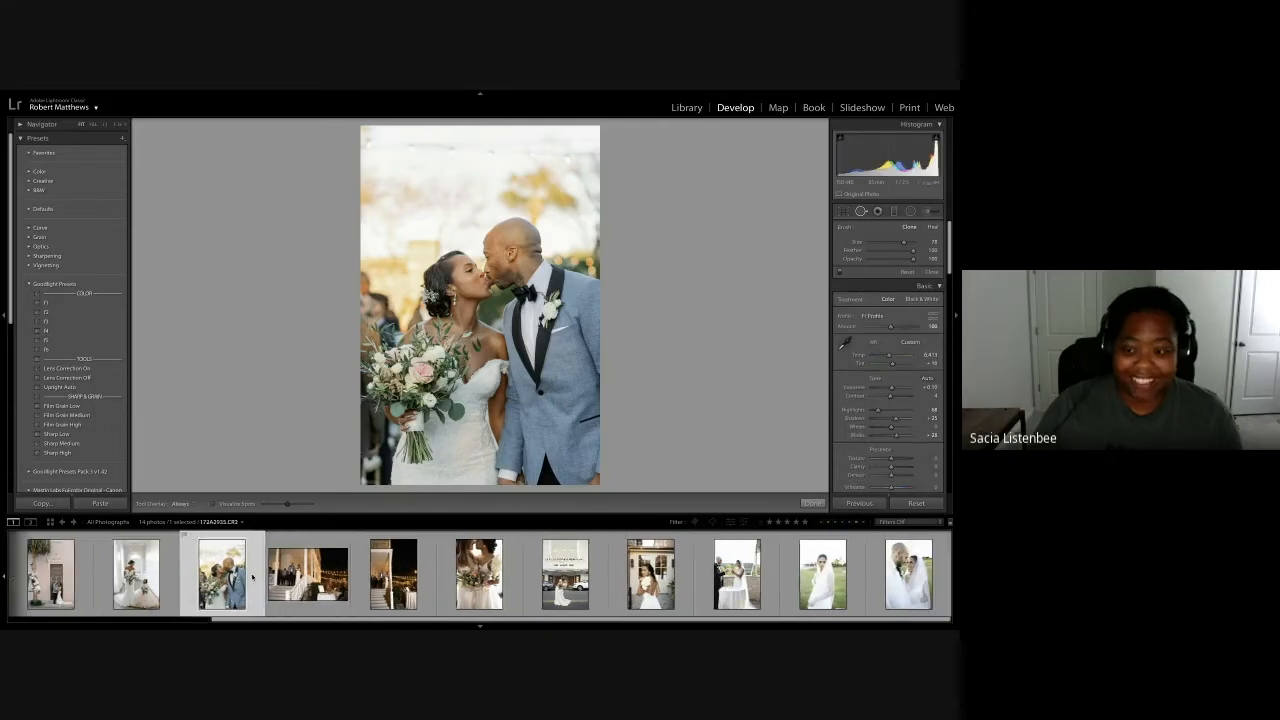
key(q)
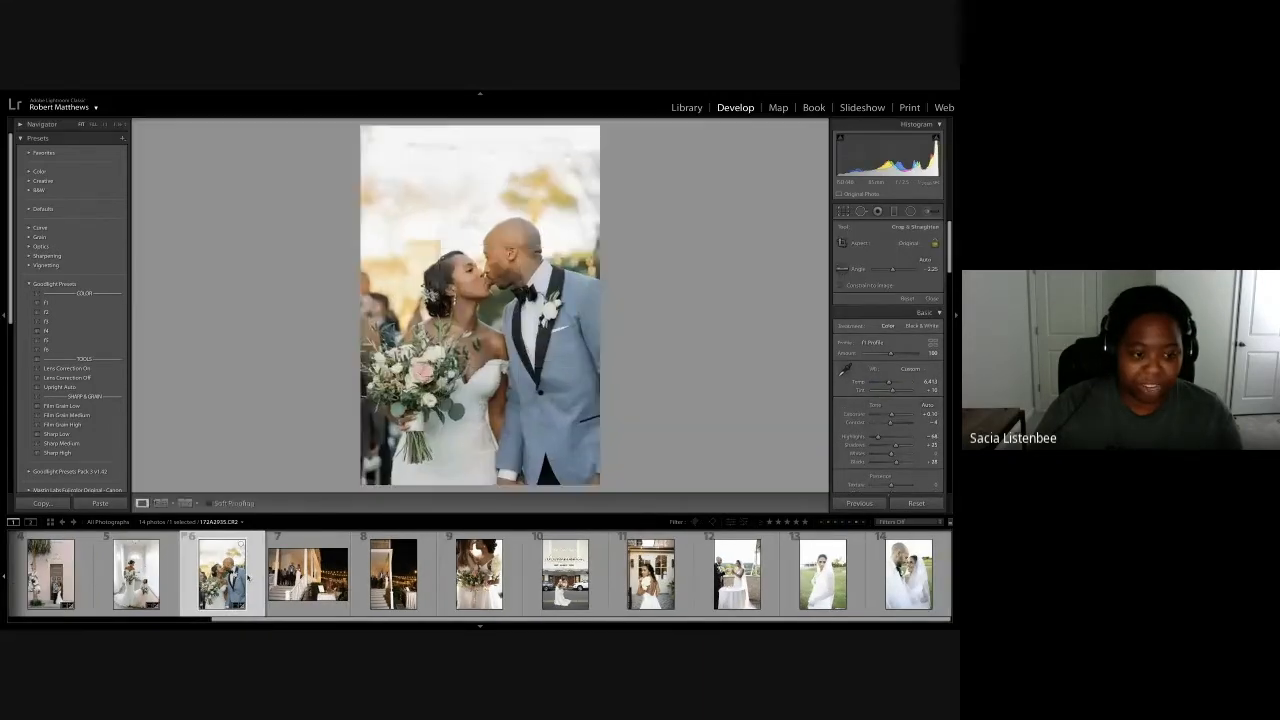
click(190, 504)
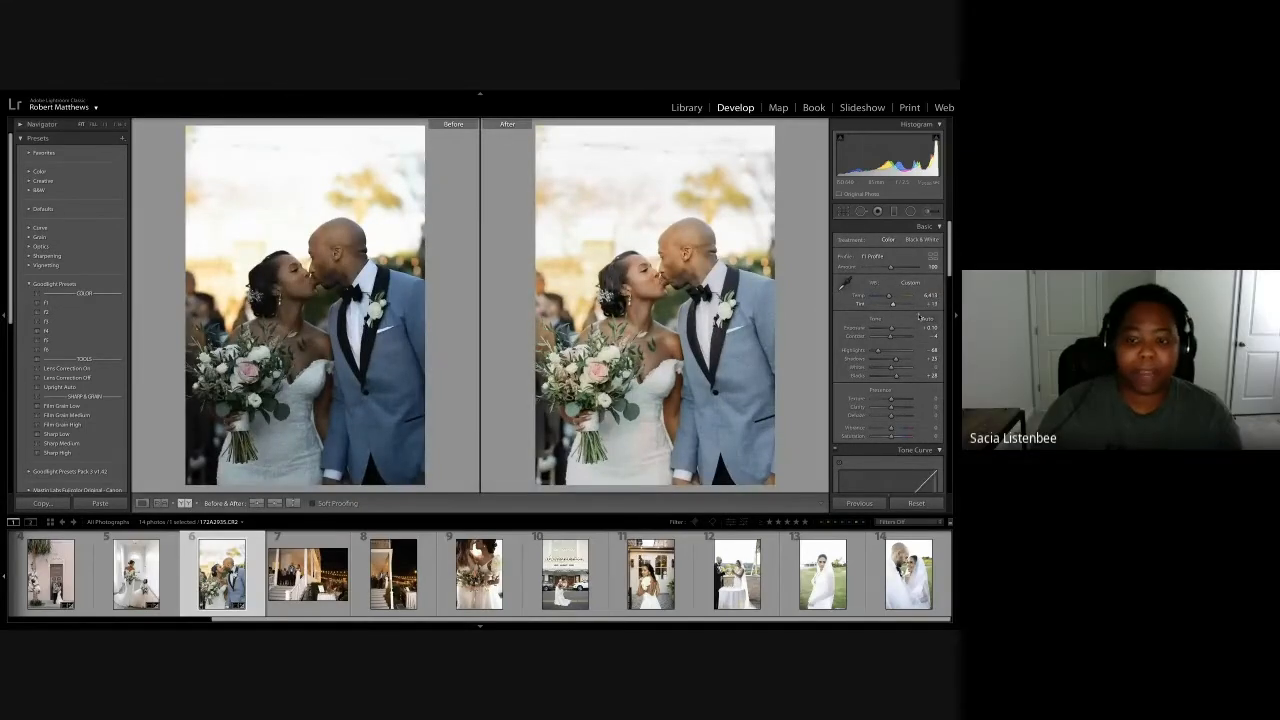
key(y)
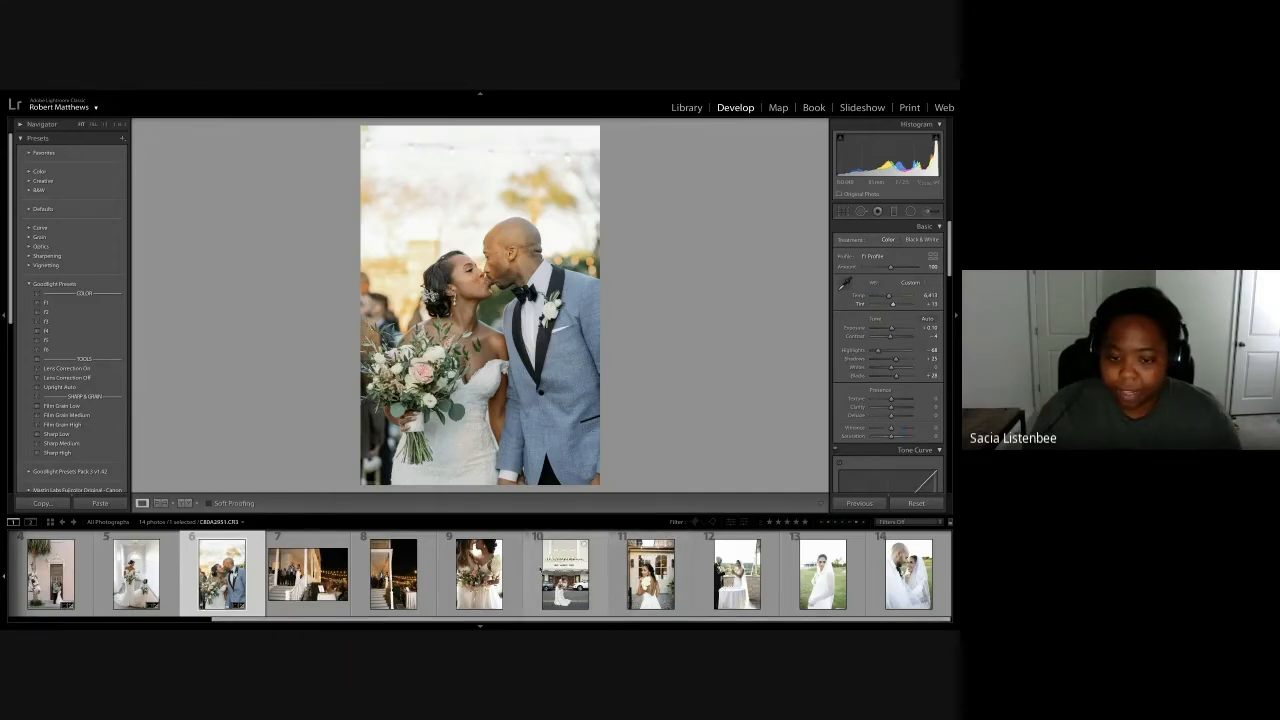
Open the photo of the two brides with the bouquet and apply the Goodlight F1, Lens Correction On and Sharp Medium presets
click(500, 580)
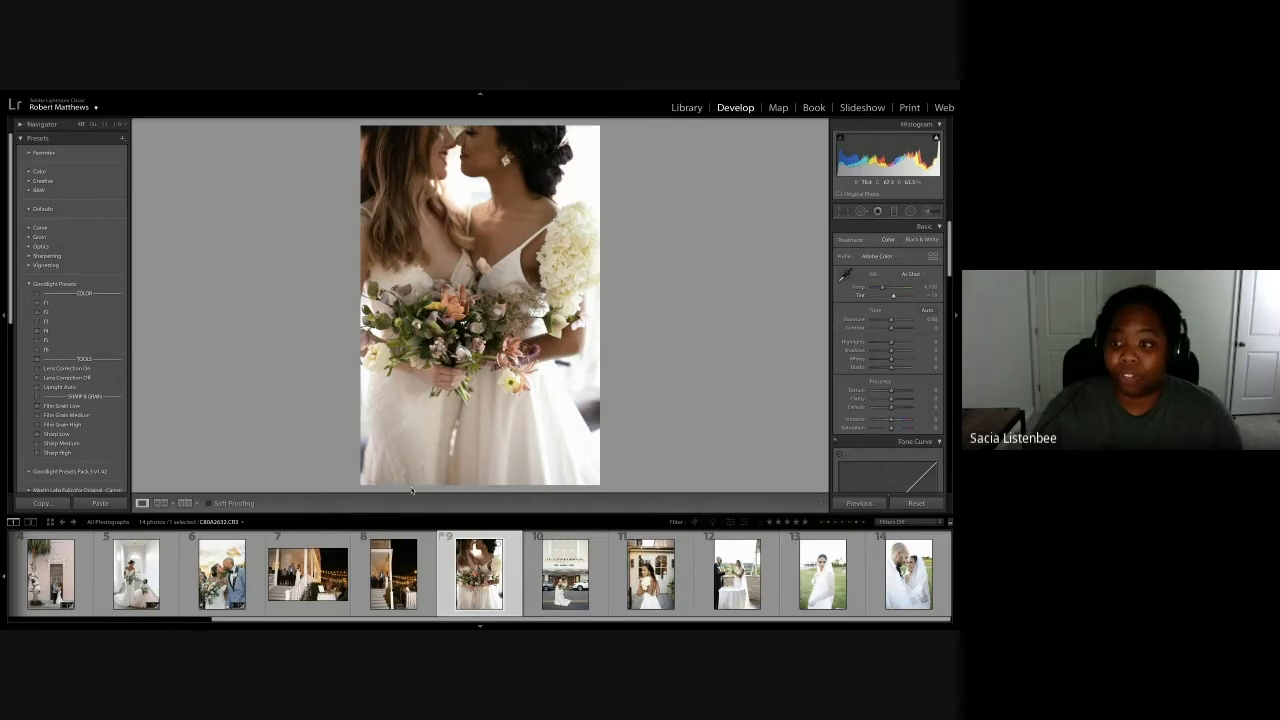
click(83, 304)
click(95, 370)
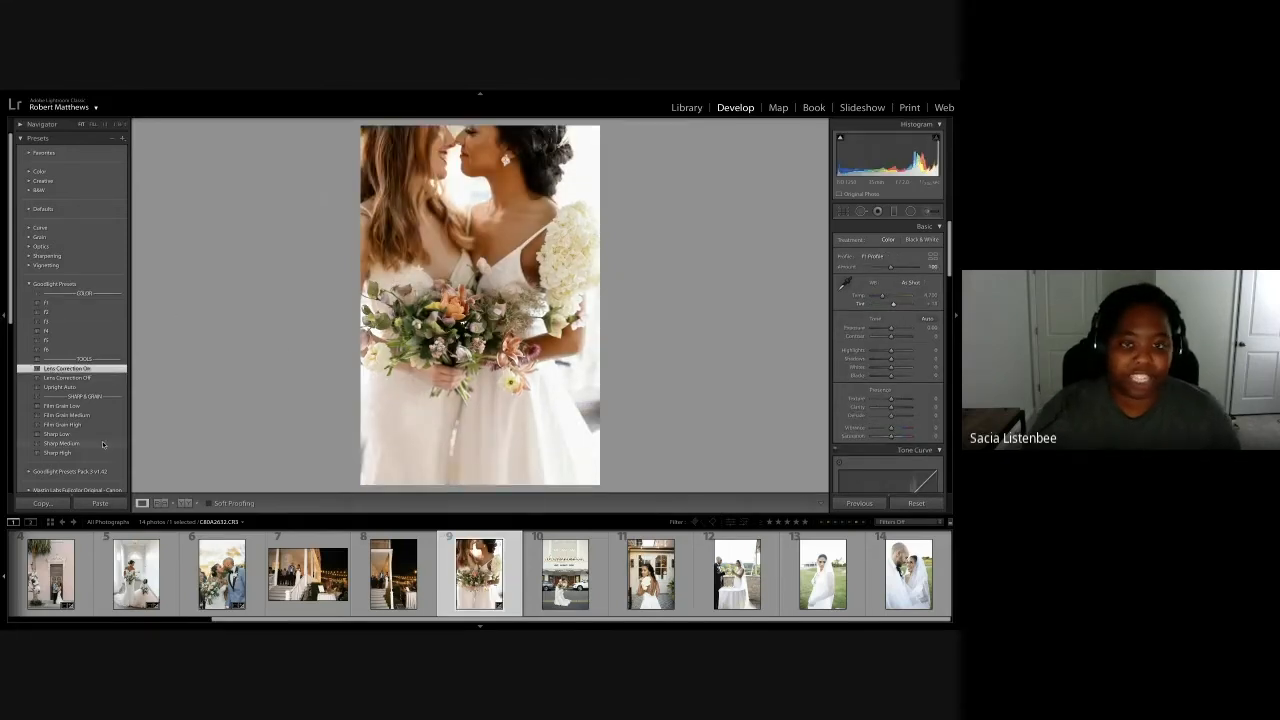
click(103, 443)
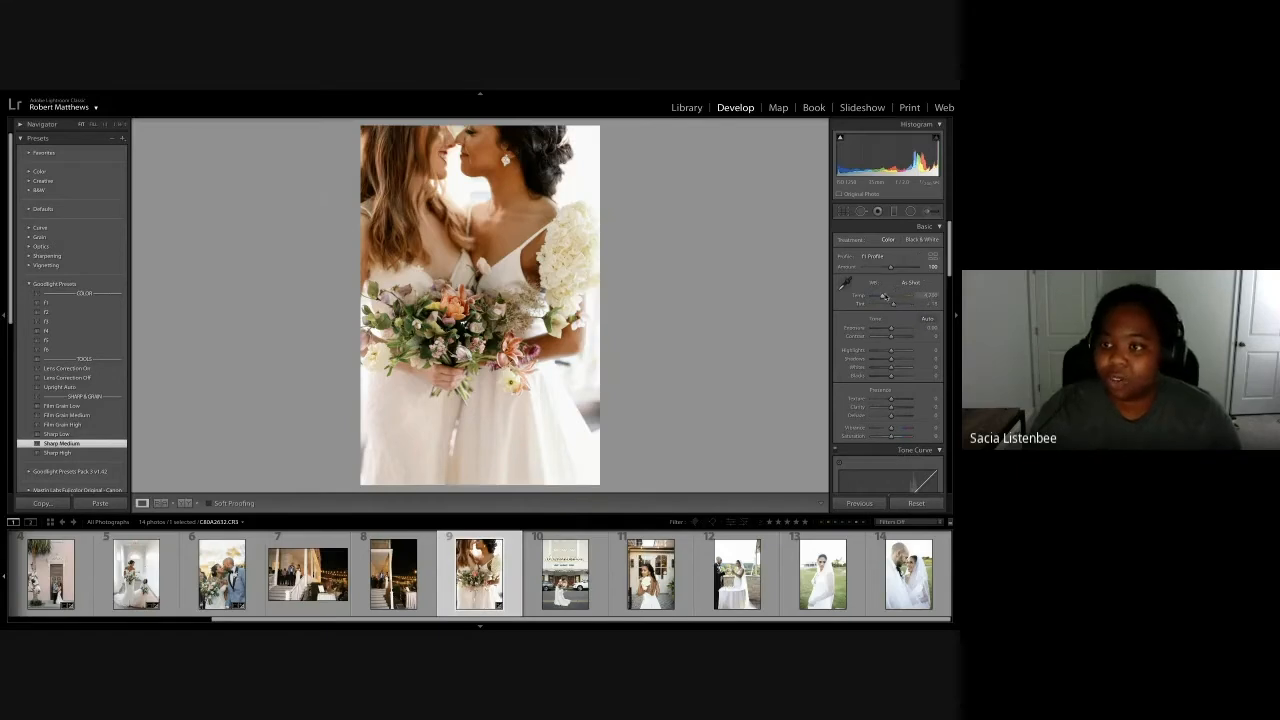
Cool the two brides' photo slightly, refine its tint, and set highlights to -100 and exposure to +0.35
drag(883, 297, 881, 299)
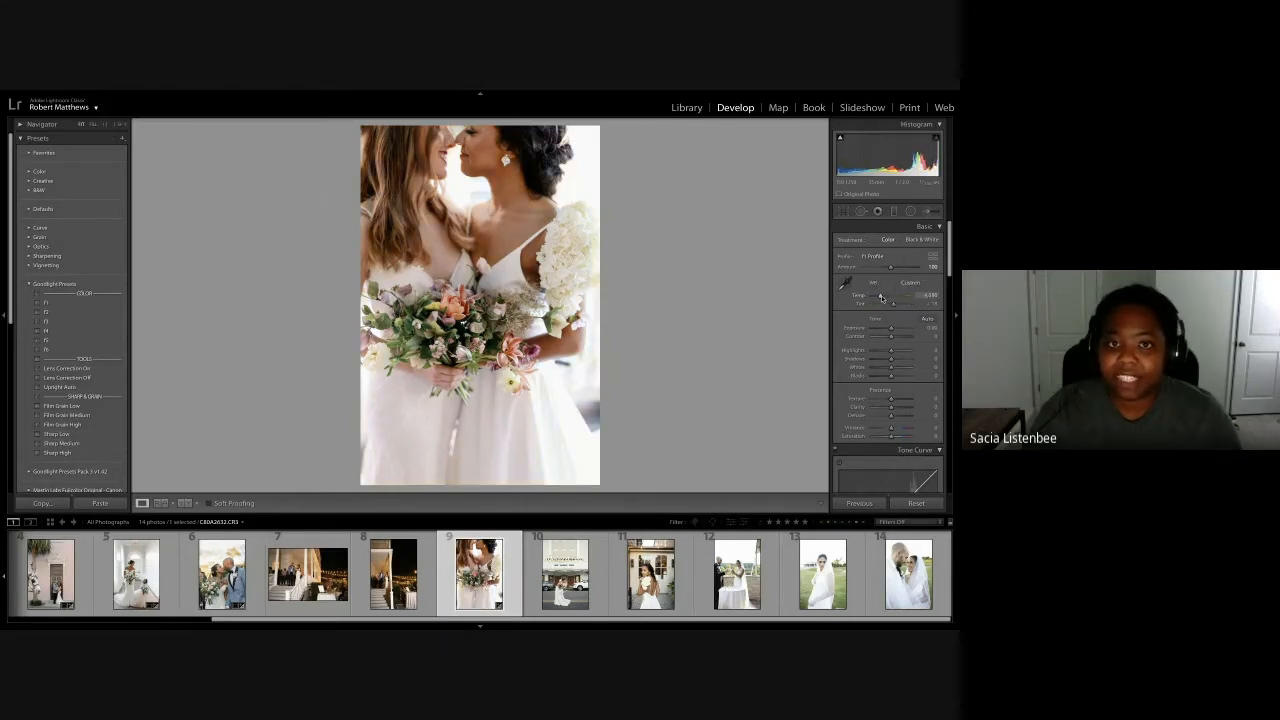
click(930, 303)
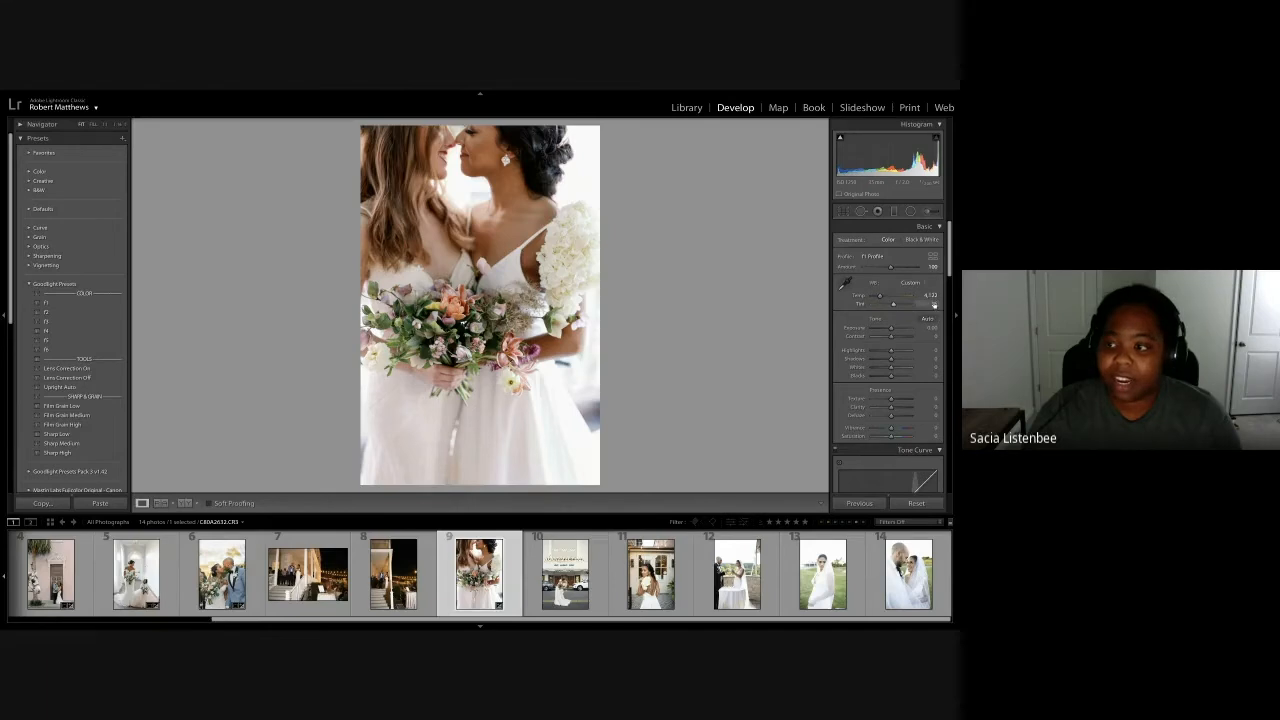
key(Return)
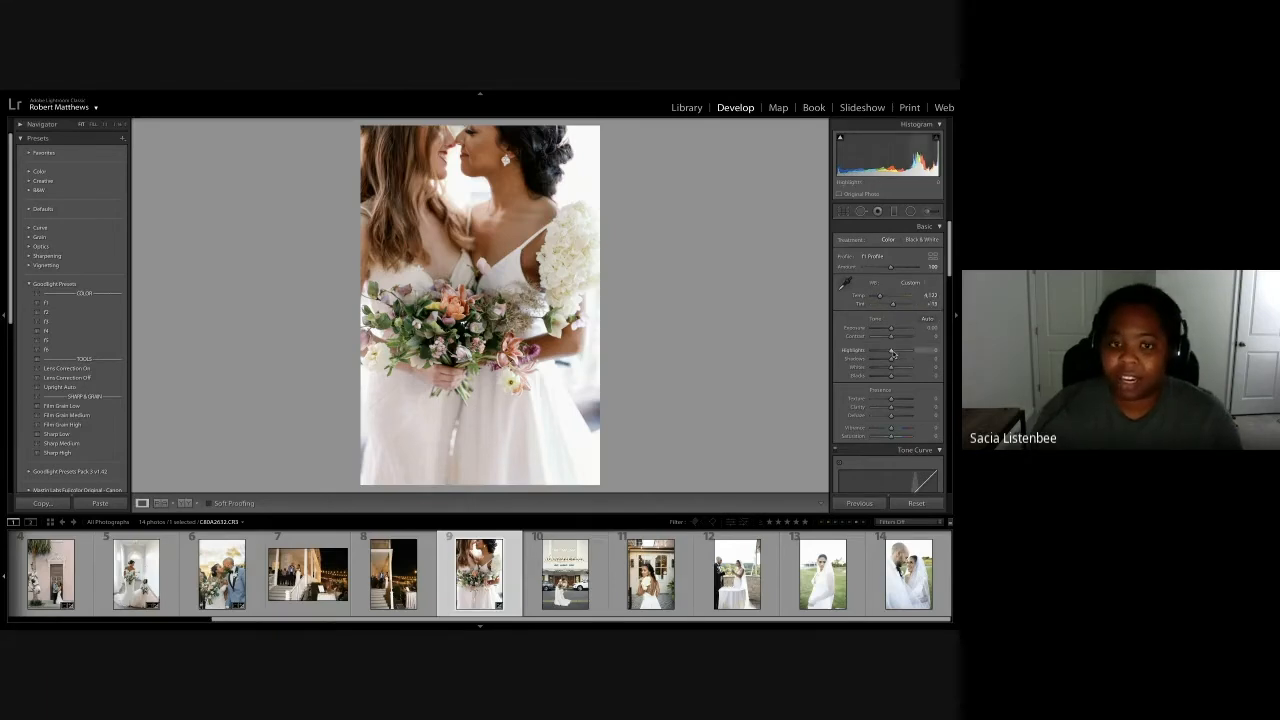
drag(892, 352, 872, 352)
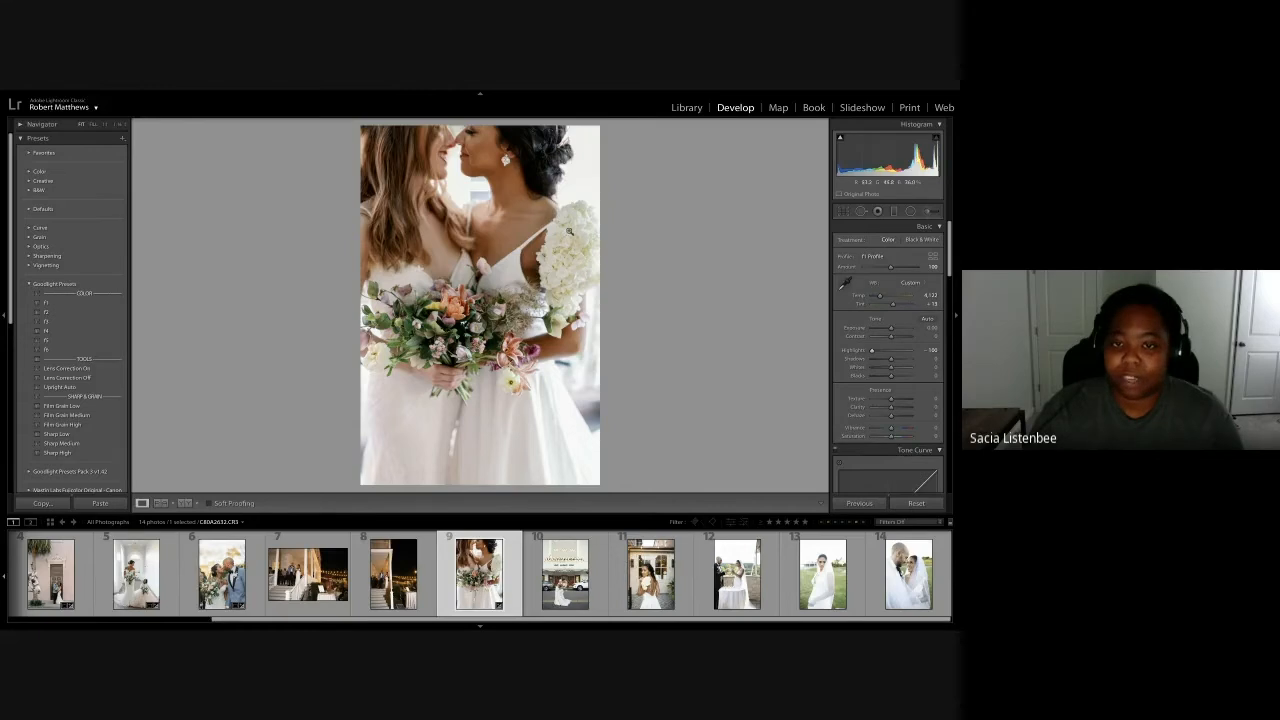
drag(890, 328, 892, 328)
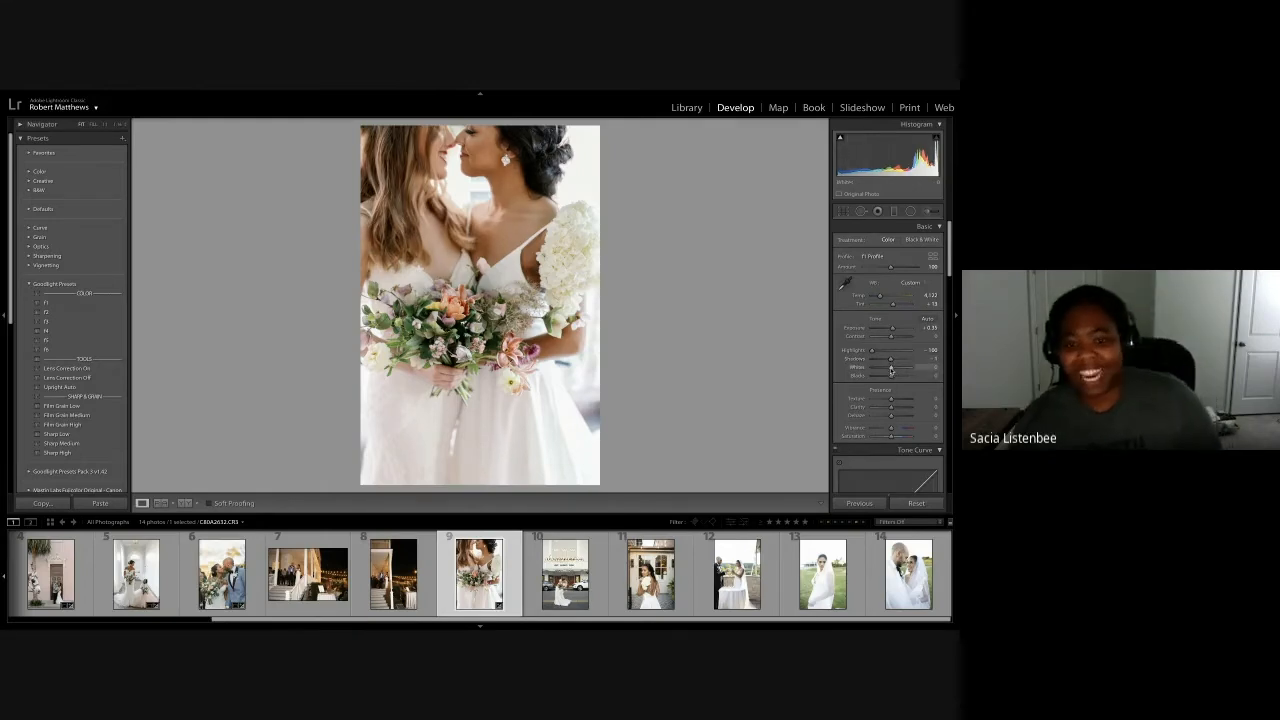
Crop the two brides' photo tighter, trimming the right side and the lower part of the dresses
key(r)
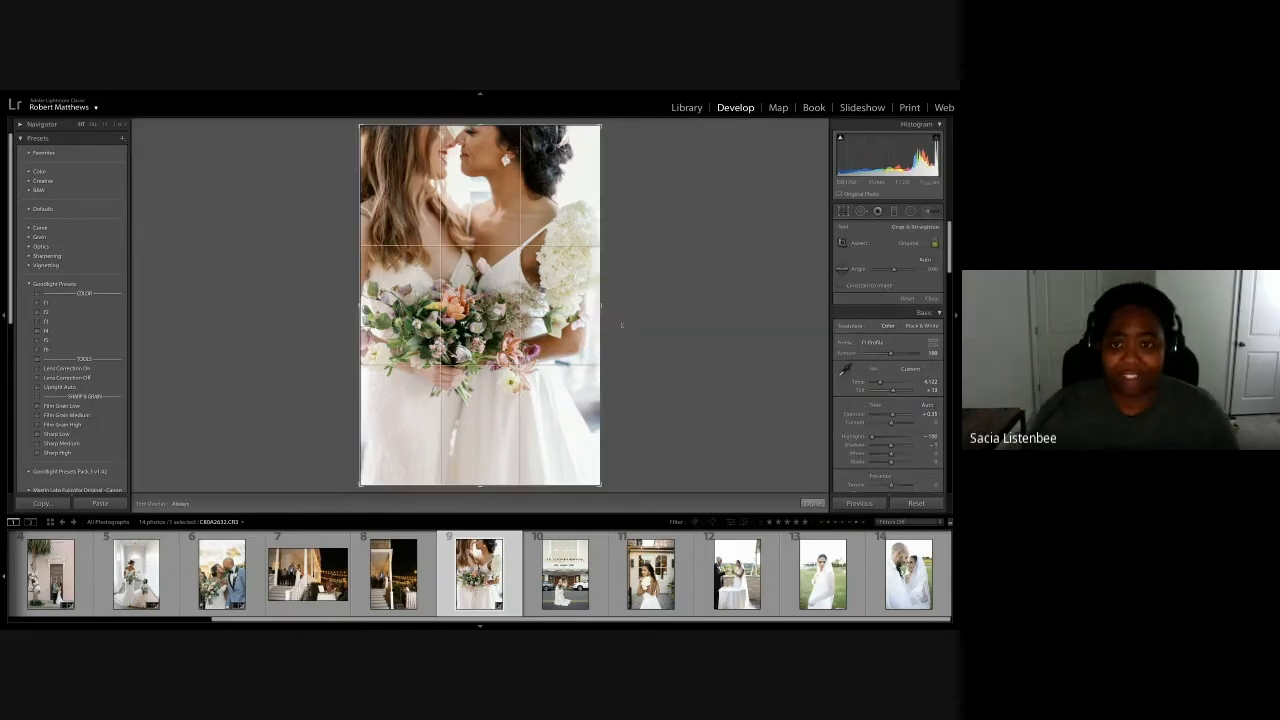
drag(601, 322, 597, 388)
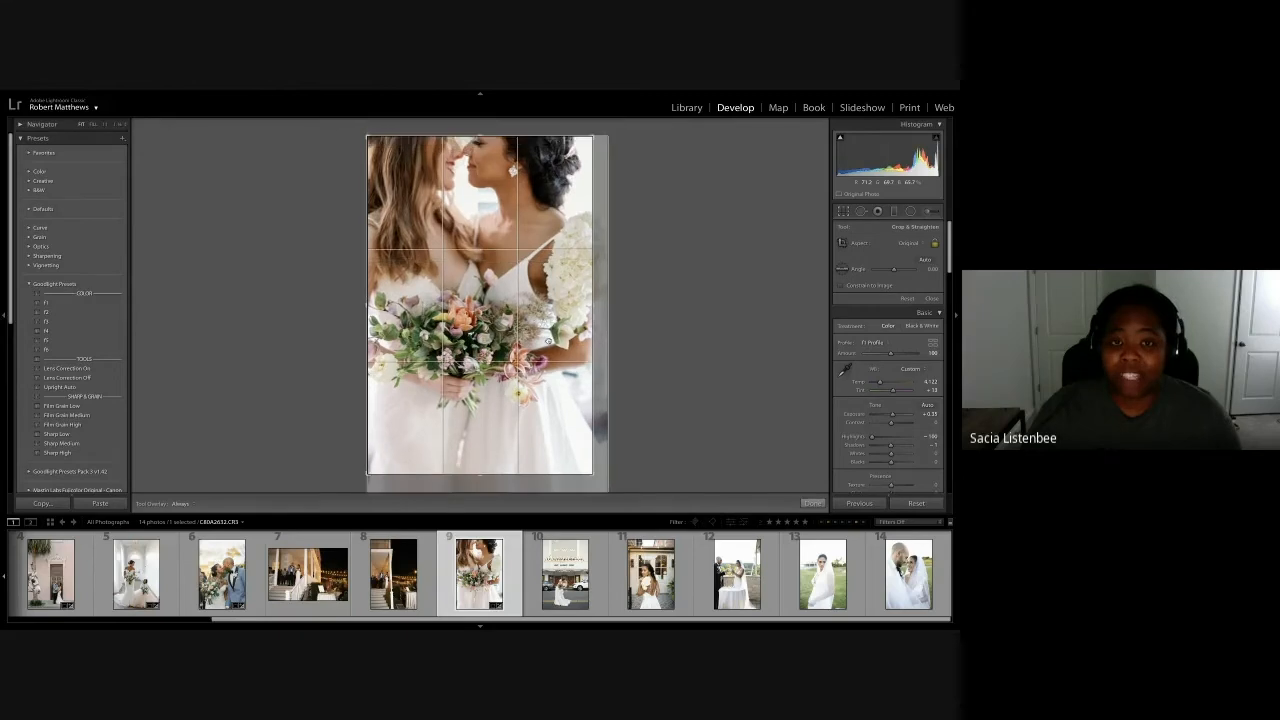
key(Return)
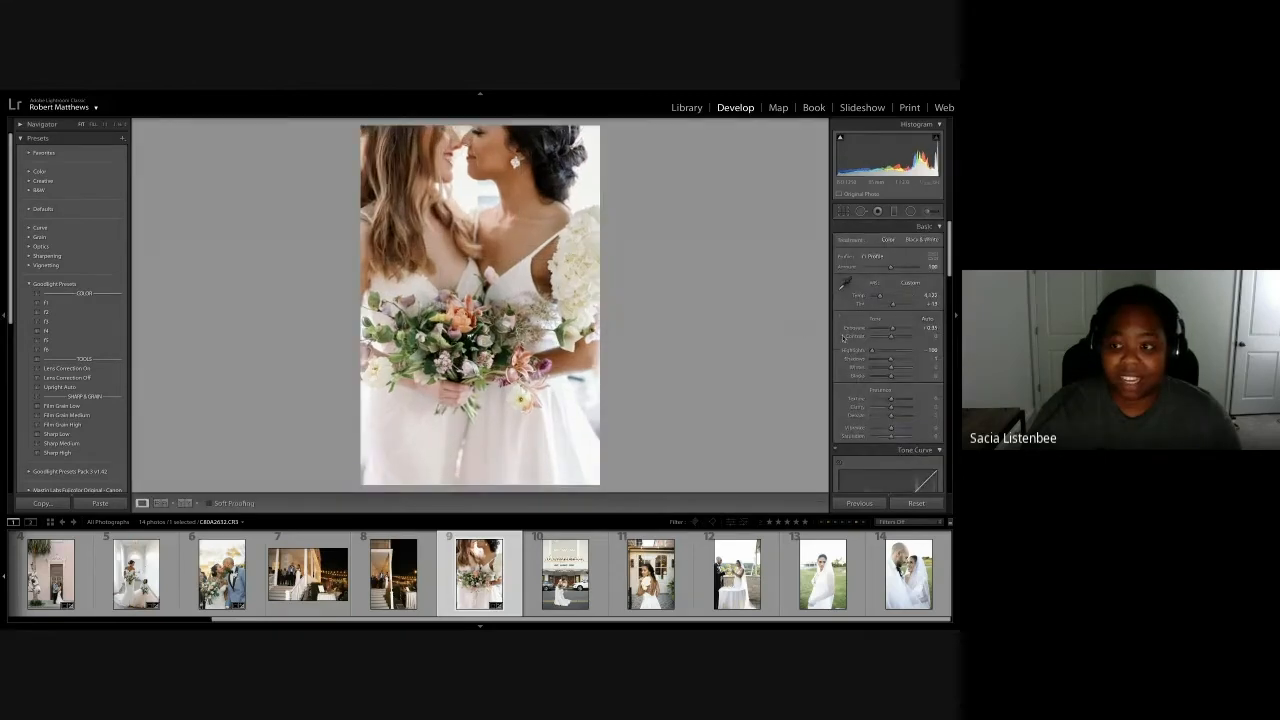
Raise the shadows to +16 and tighten the crop around the two brides and their bouquet
drag(890, 360, 894, 361)
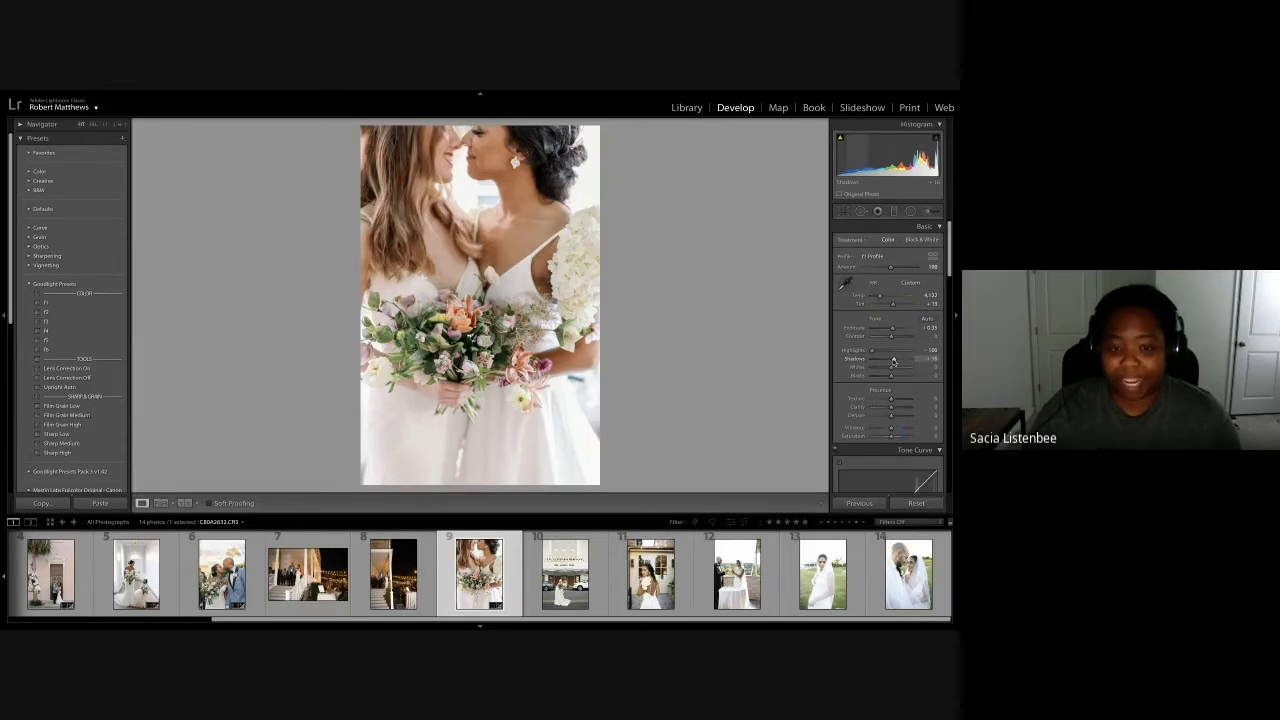
key(r)
drag(477, 478, 478, 457)
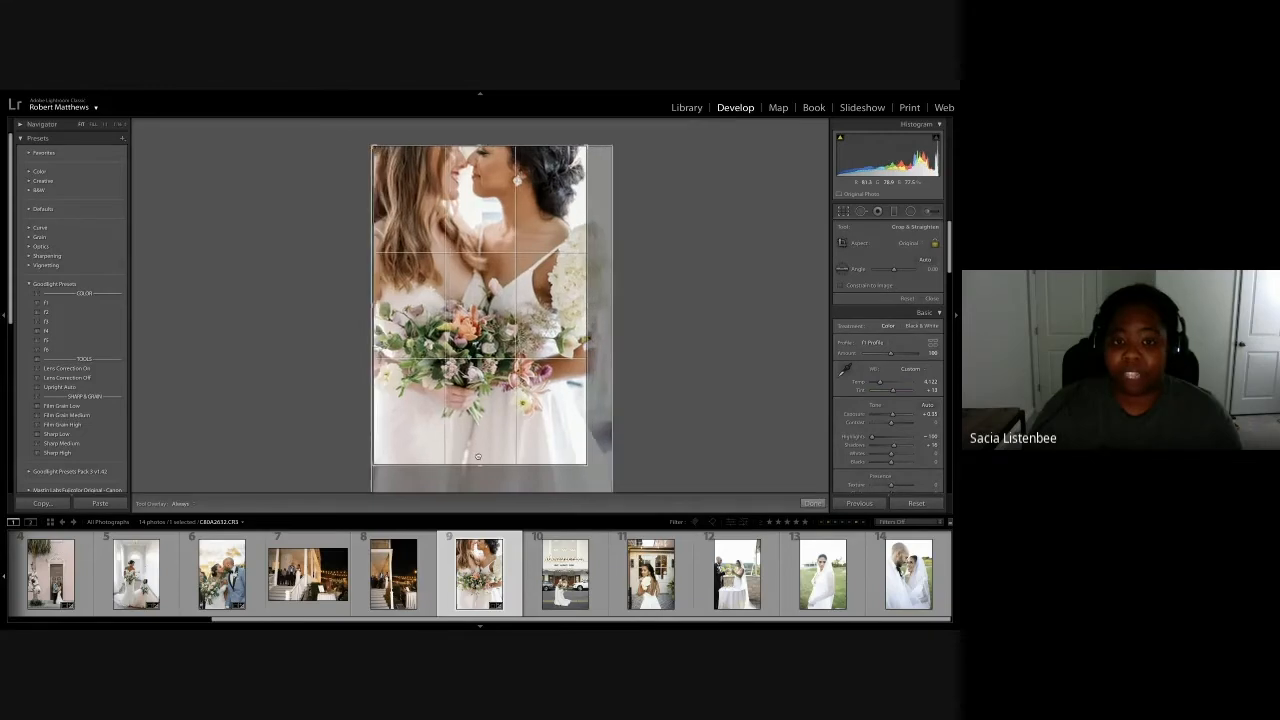
key(Return)
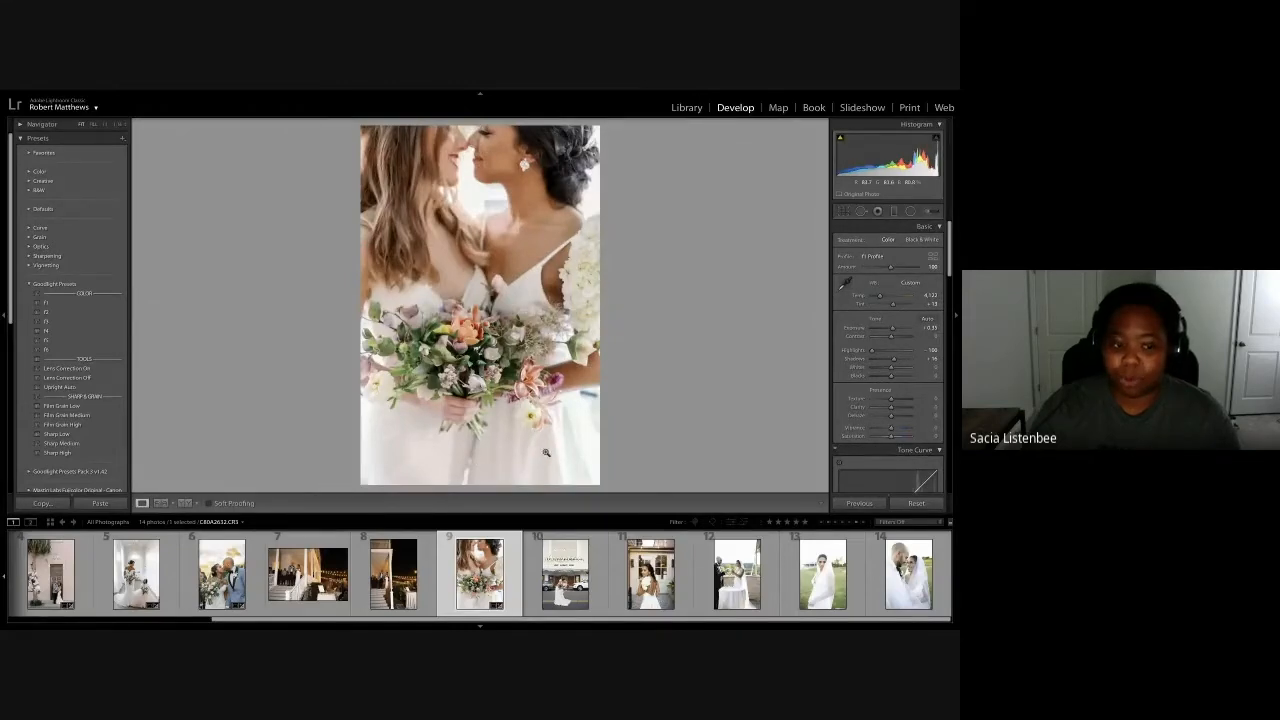
View the first kissing-couple photo for comparison and return to the photo of the two brides
scroll(75, 568, up, 4)
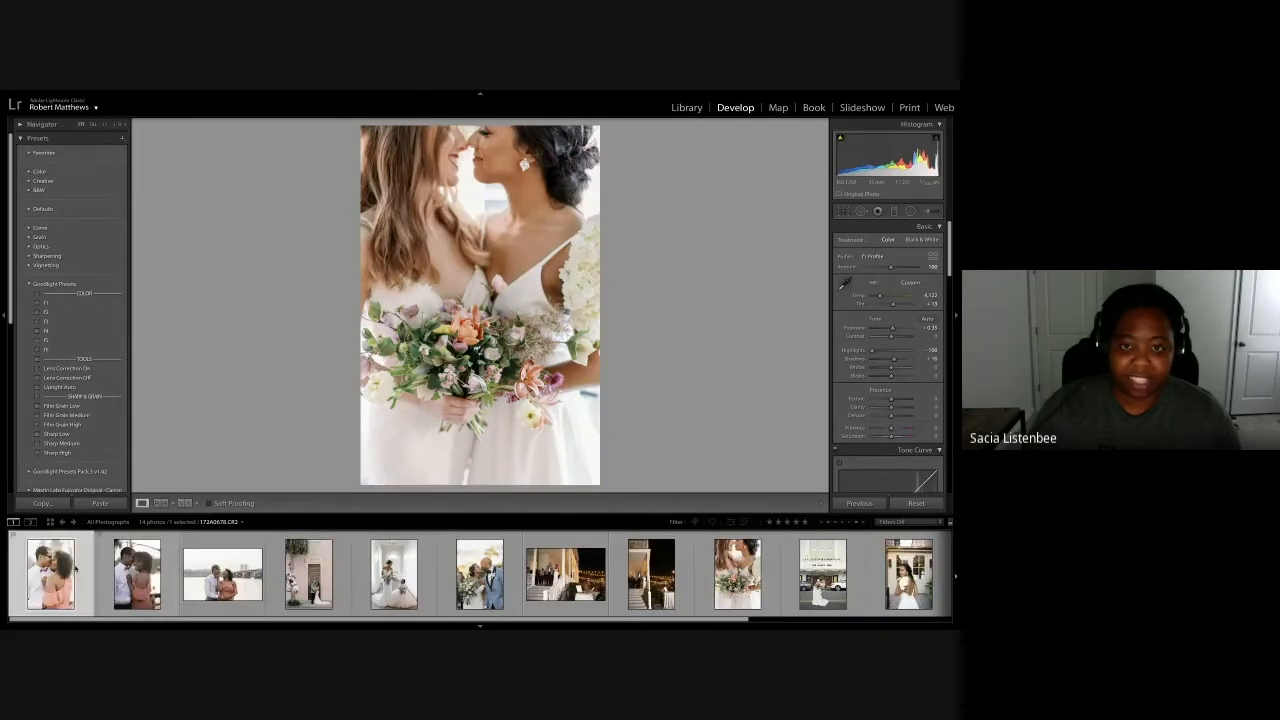
click(75, 568)
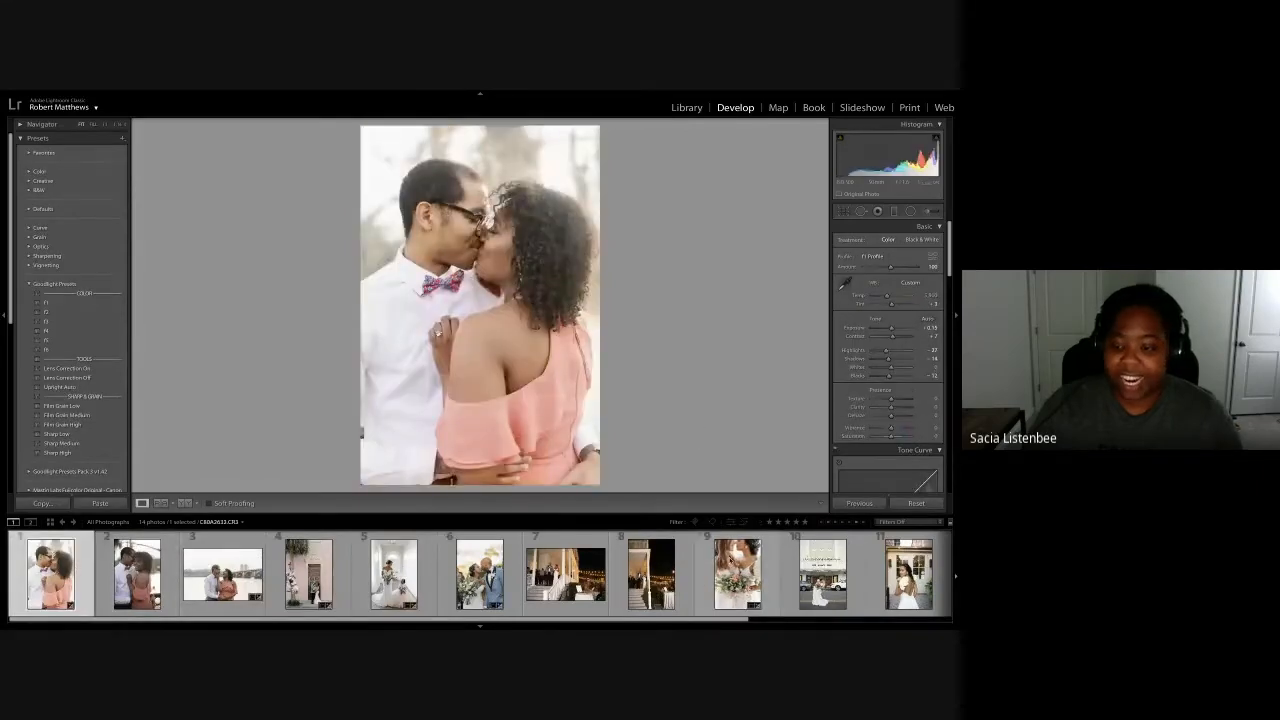
click(731, 562)
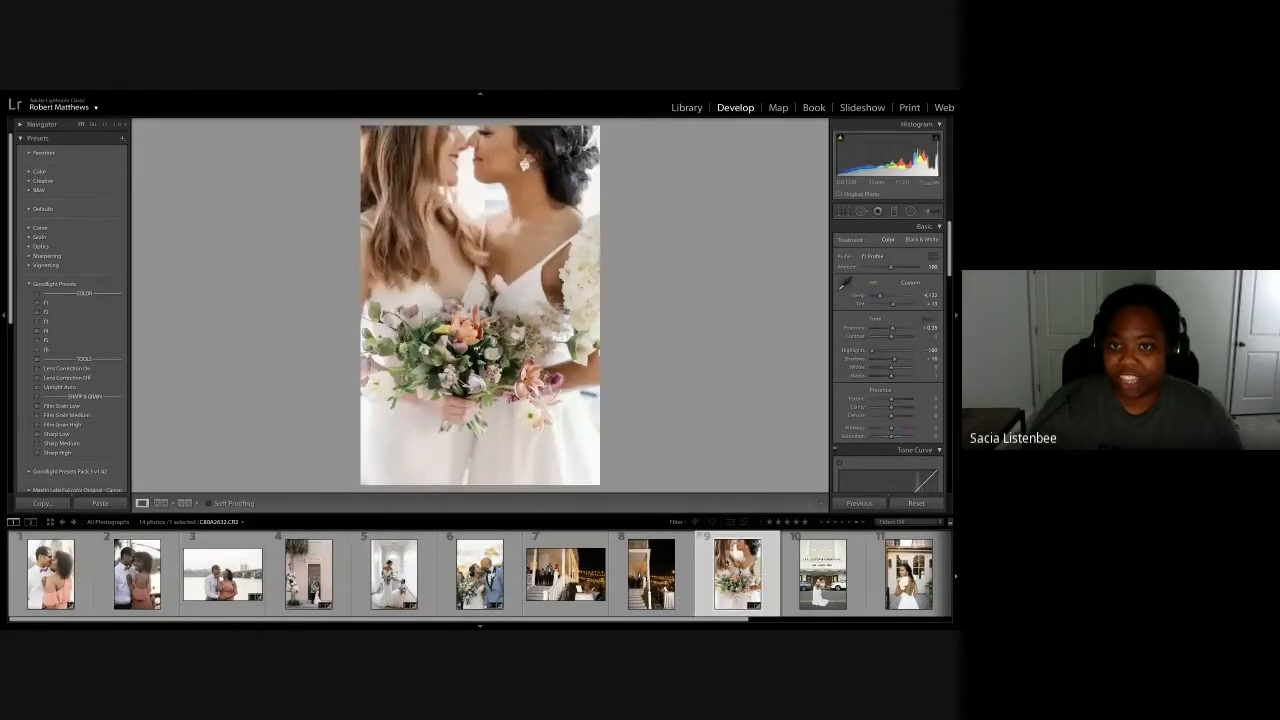
Refine the two brides' crop once more to bring the framing closer to the bouquet
key(r)
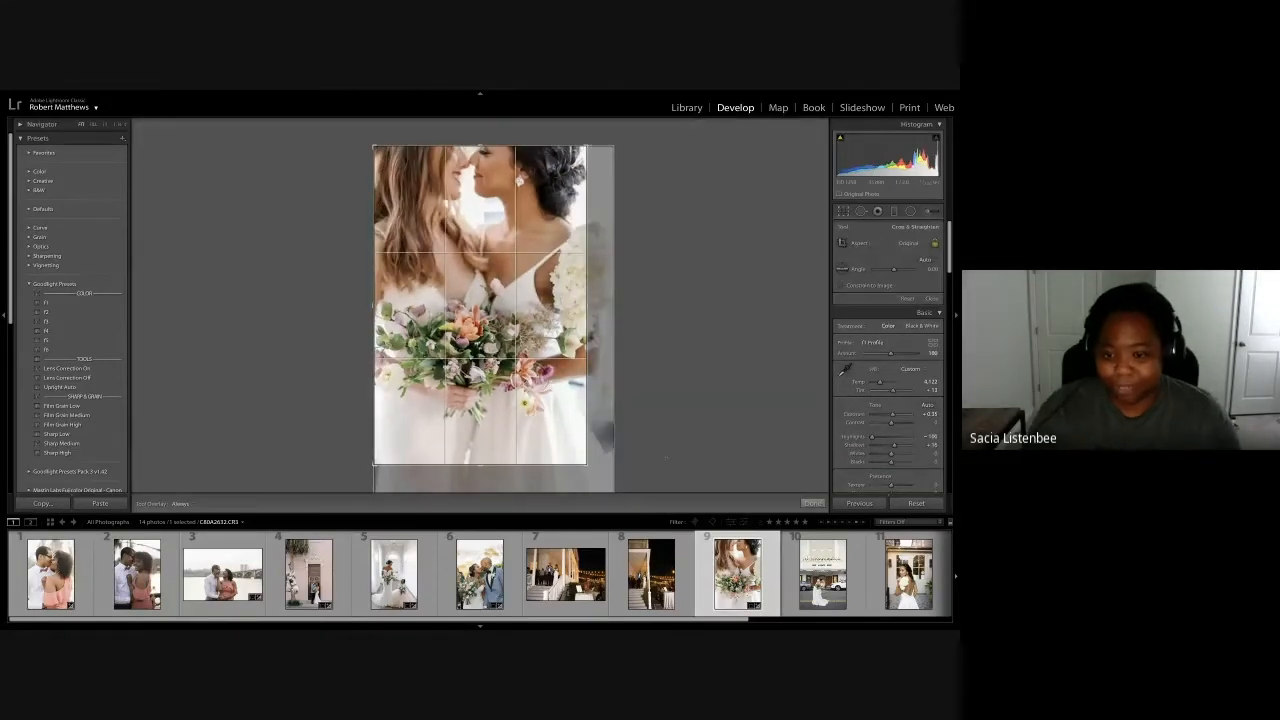
drag(586, 464, 521, 445)
key(Return)
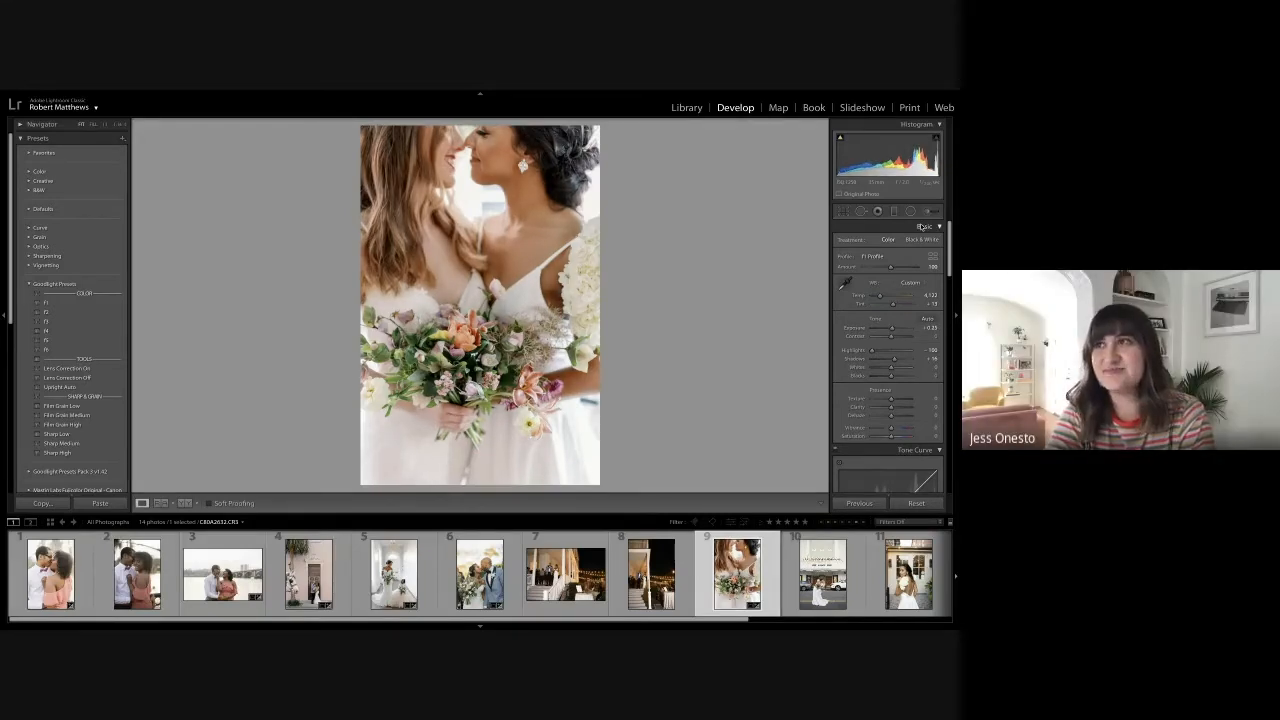
Show the two brides' photo before and after side by side, reduce exposure to +0.15 and fine-tune the shadows
click(184, 503)
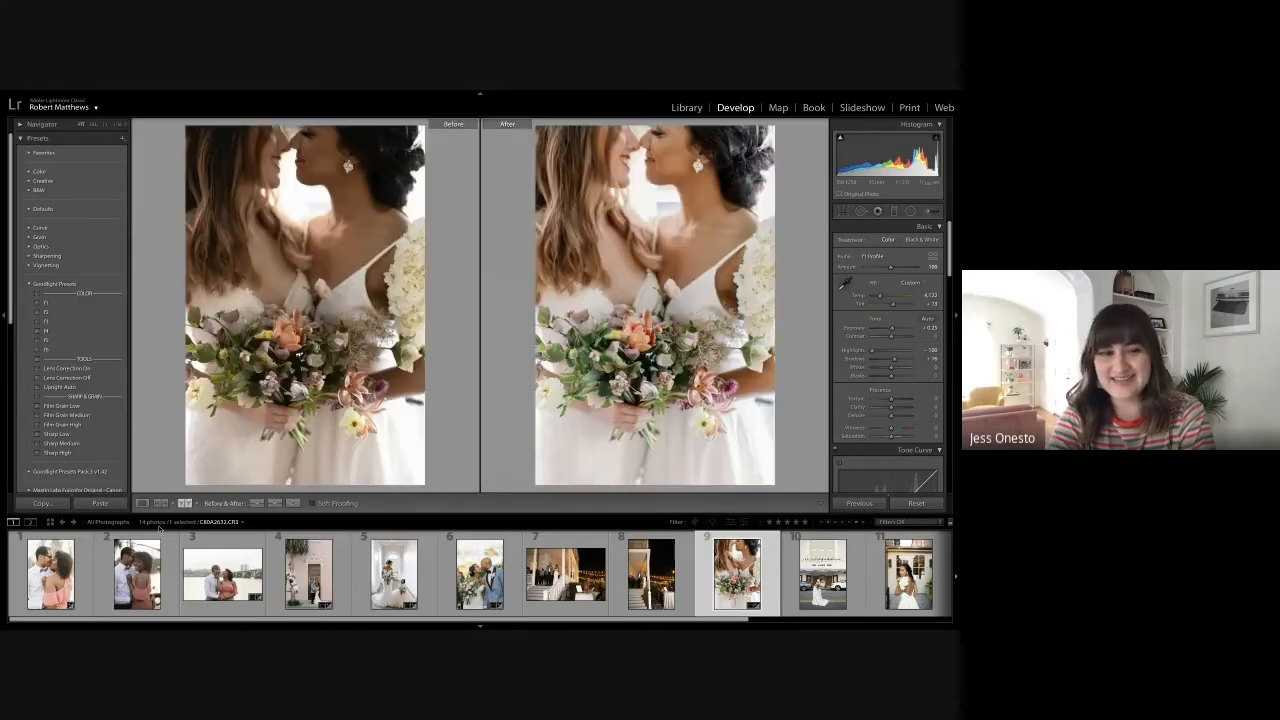
drag(890, 328, 893, 332)
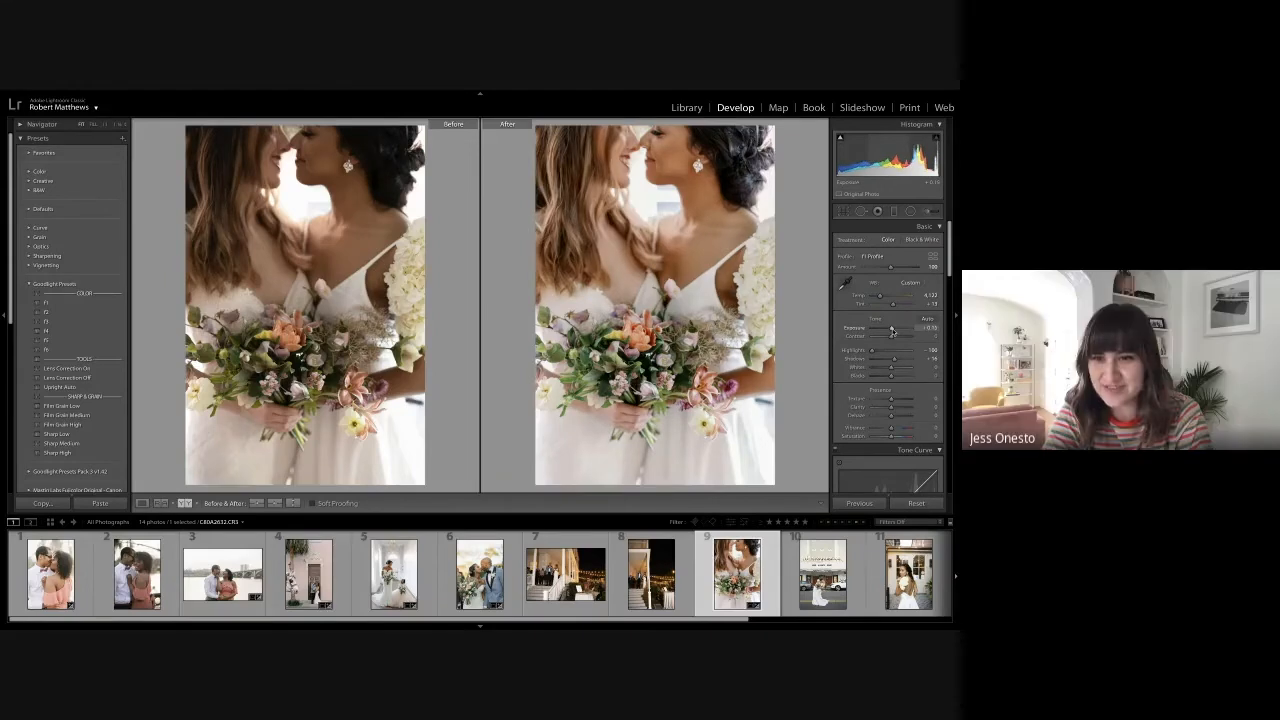
drag(896, 361, 895, 361)
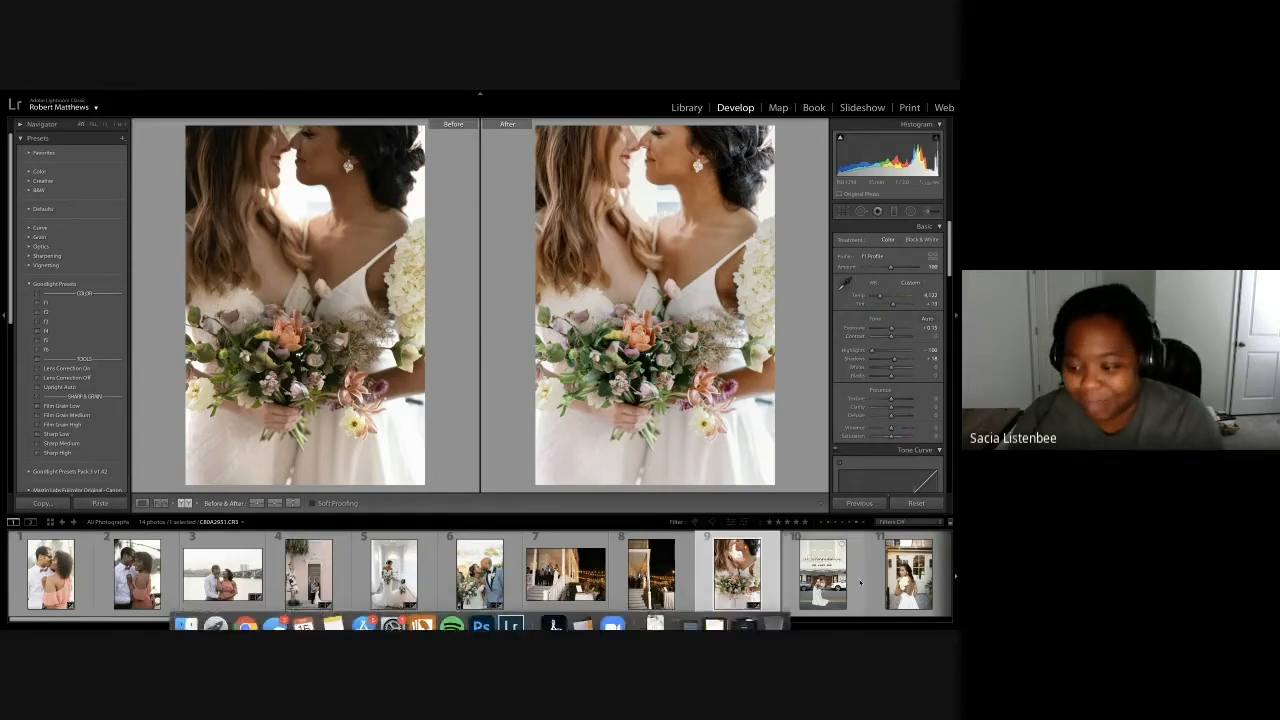
Open the last photo of the veiled bride and groom in single view and apply the F1, Lens Correction On and Sharp Medium presets
scroll(860, 582, right, 1)
scroll(860, 582, right, 3)
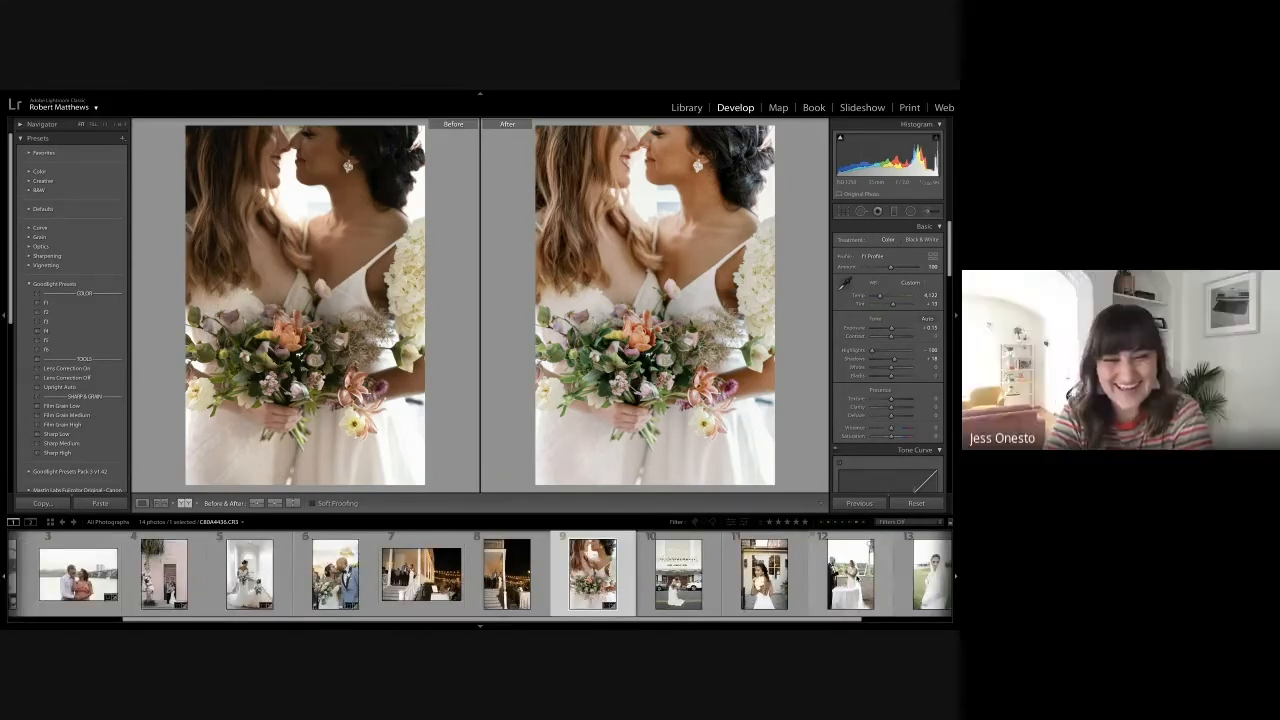
scroll(860, 582, right, 2)
scroll(860, 582, right, 1)
click(878, 580)
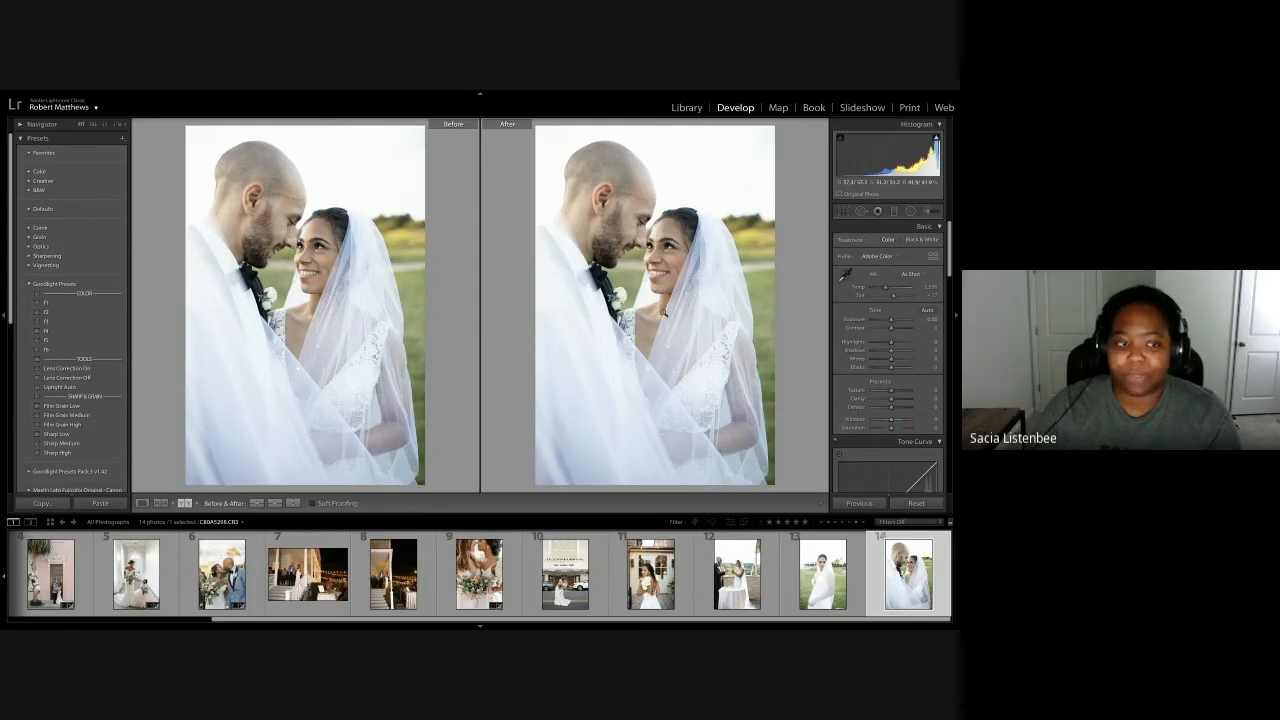
click(107, 303)
click(143, 503)
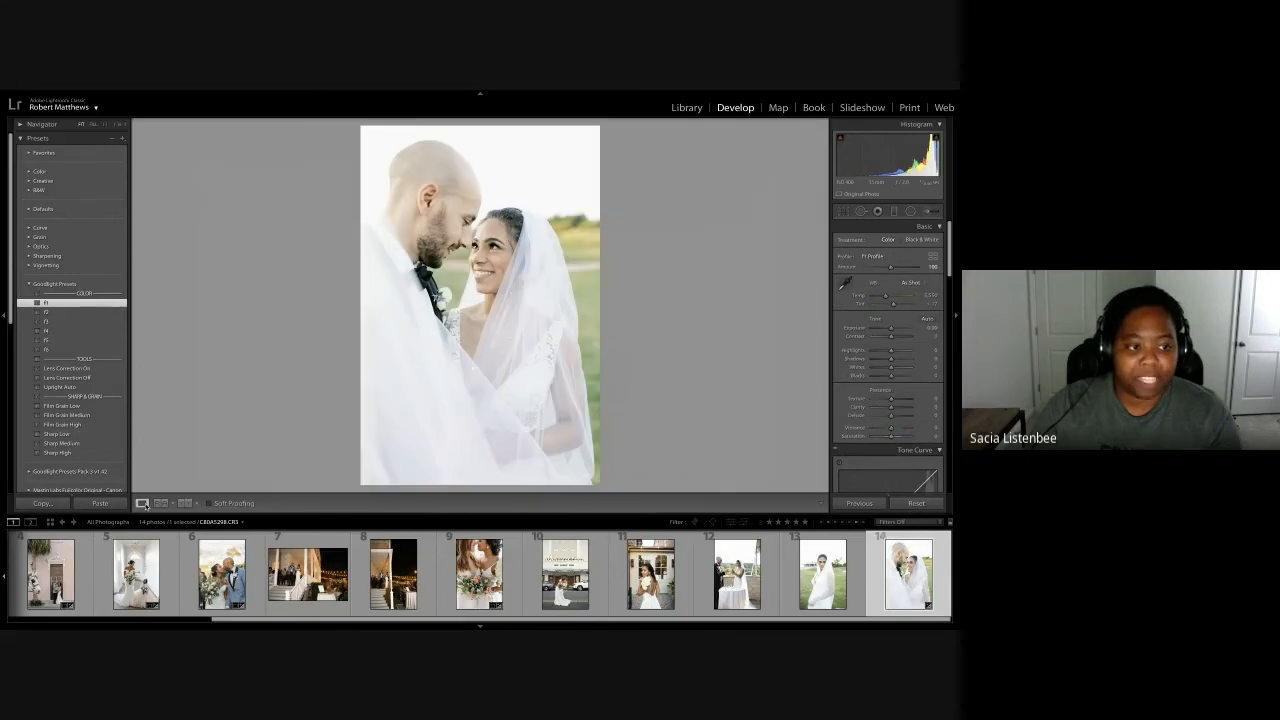
click(99, 370)
click(78, 443)
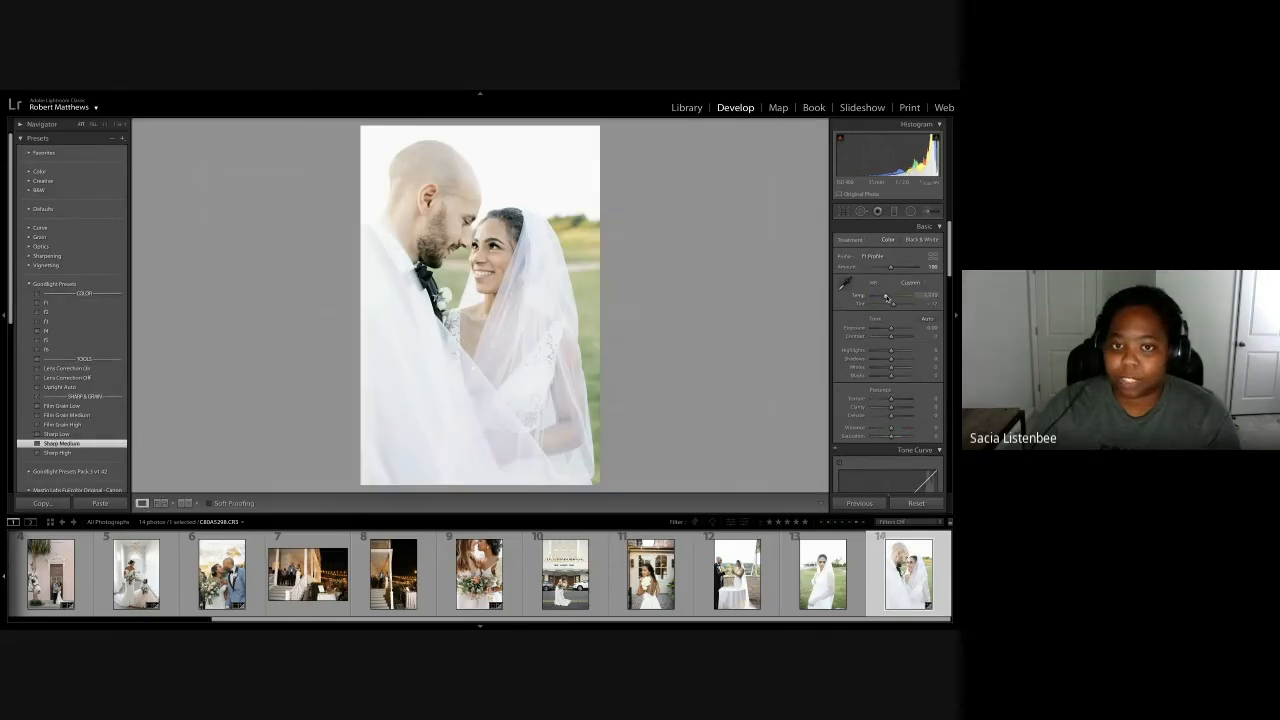
Warm the veiled bride and groom's photo slightly and set highlights to -100 and exposure to -0.15
drag(885, 297, 887, 298)
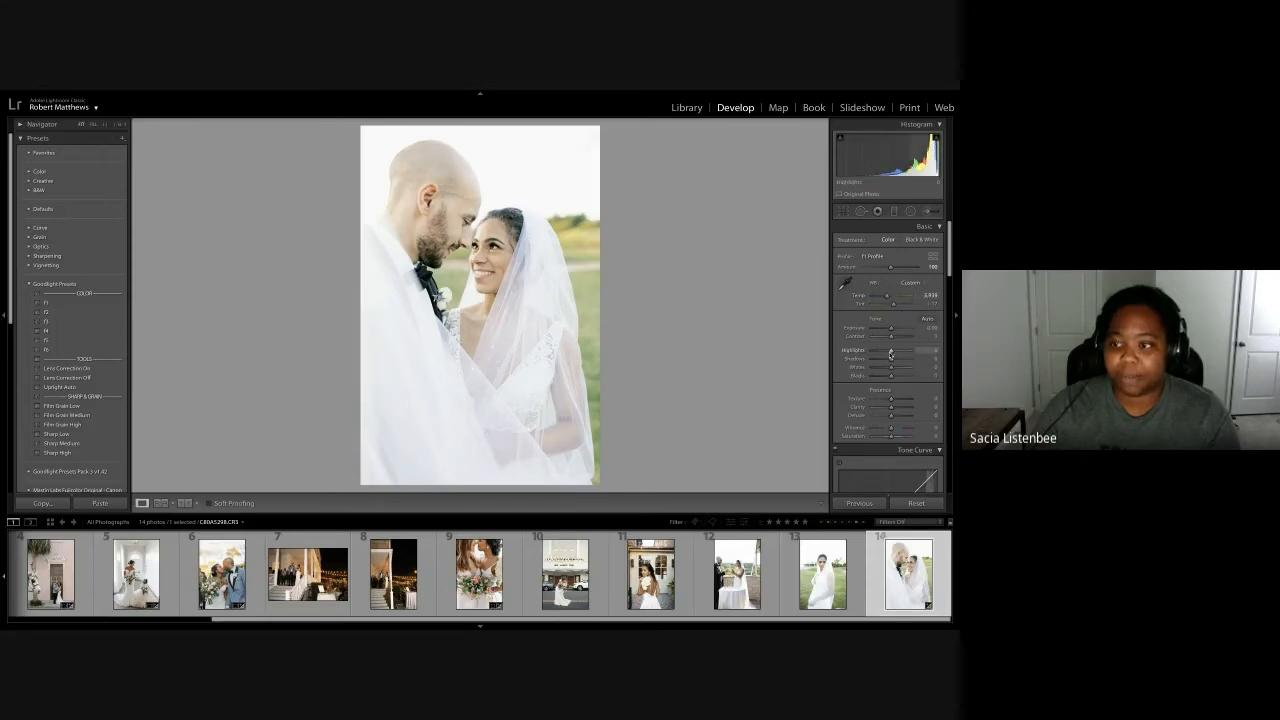
drag(889, 353, 845, 353)
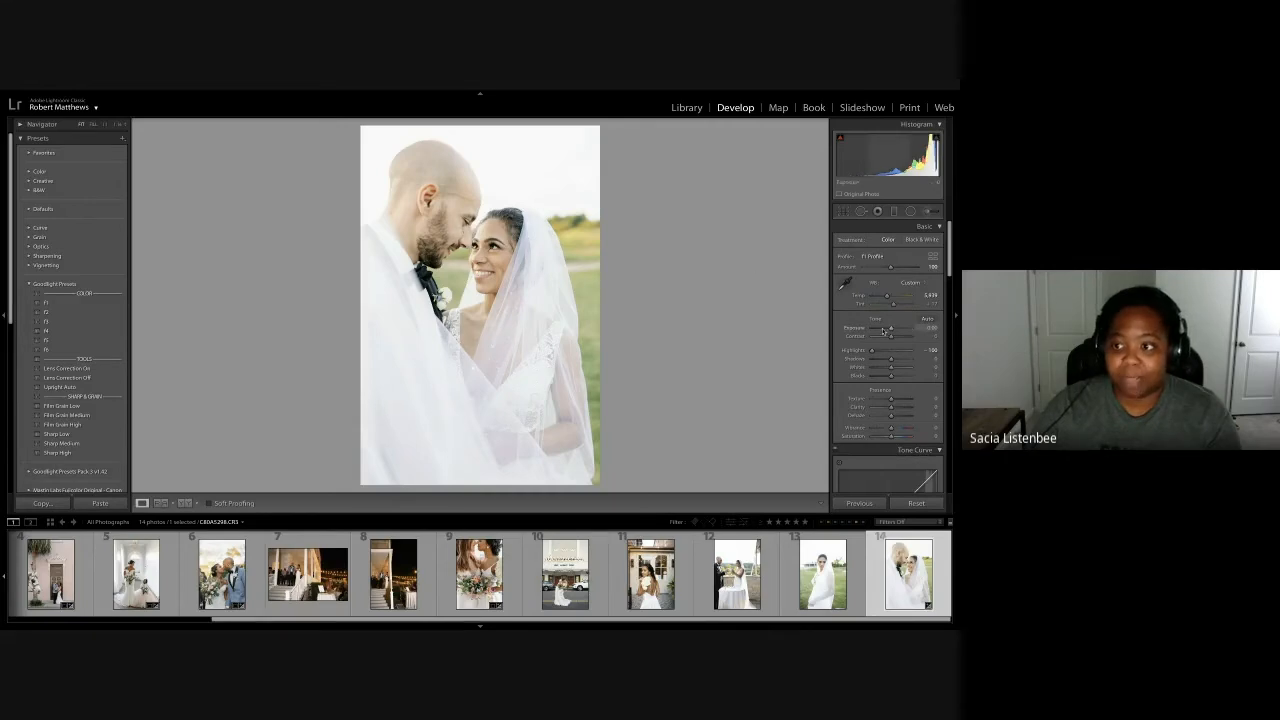
drag(891, 330, 891, 330)
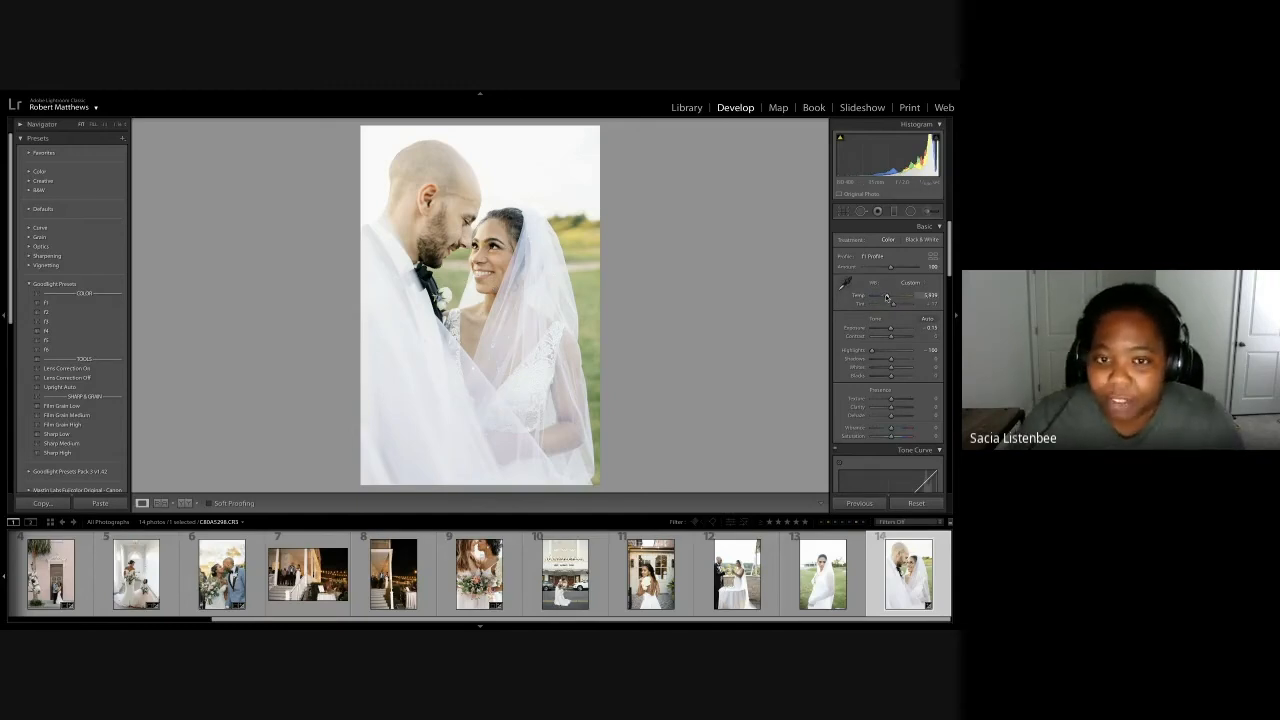
Warm the veiled bride and groom's temperature slightly and set the tint to +20
drag(886, 297, 891, 299)
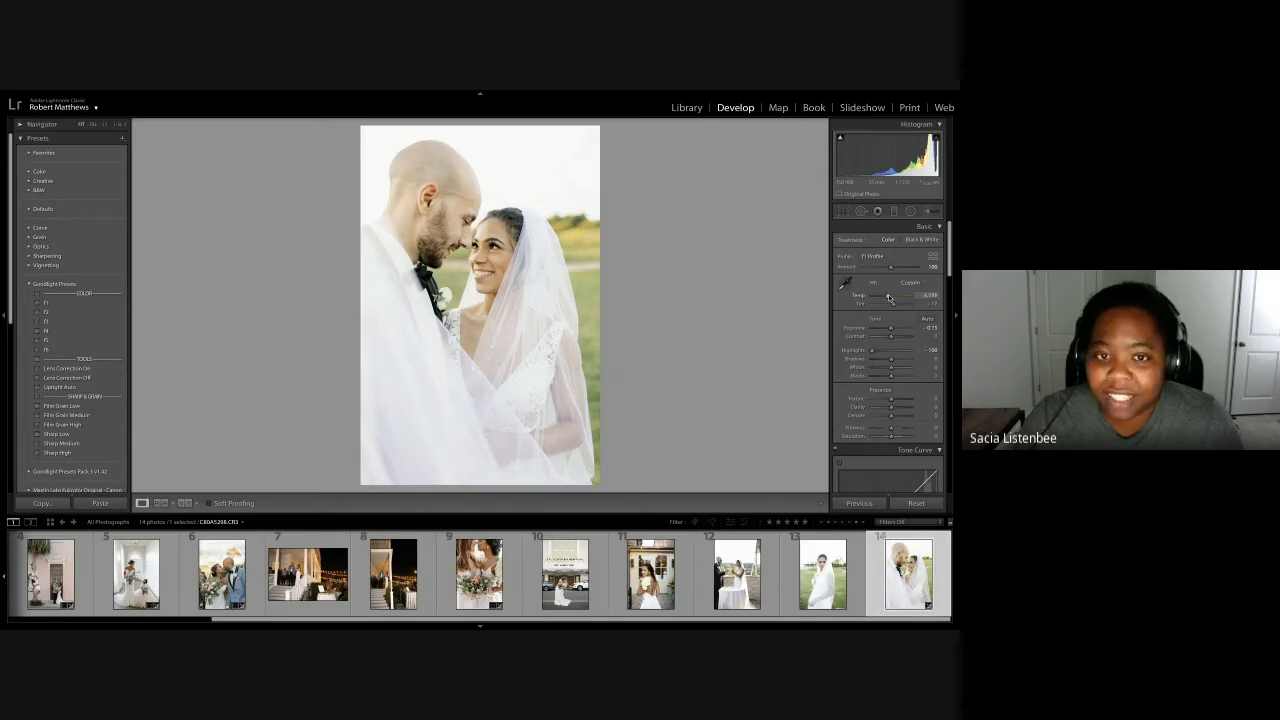
click(928, 303)
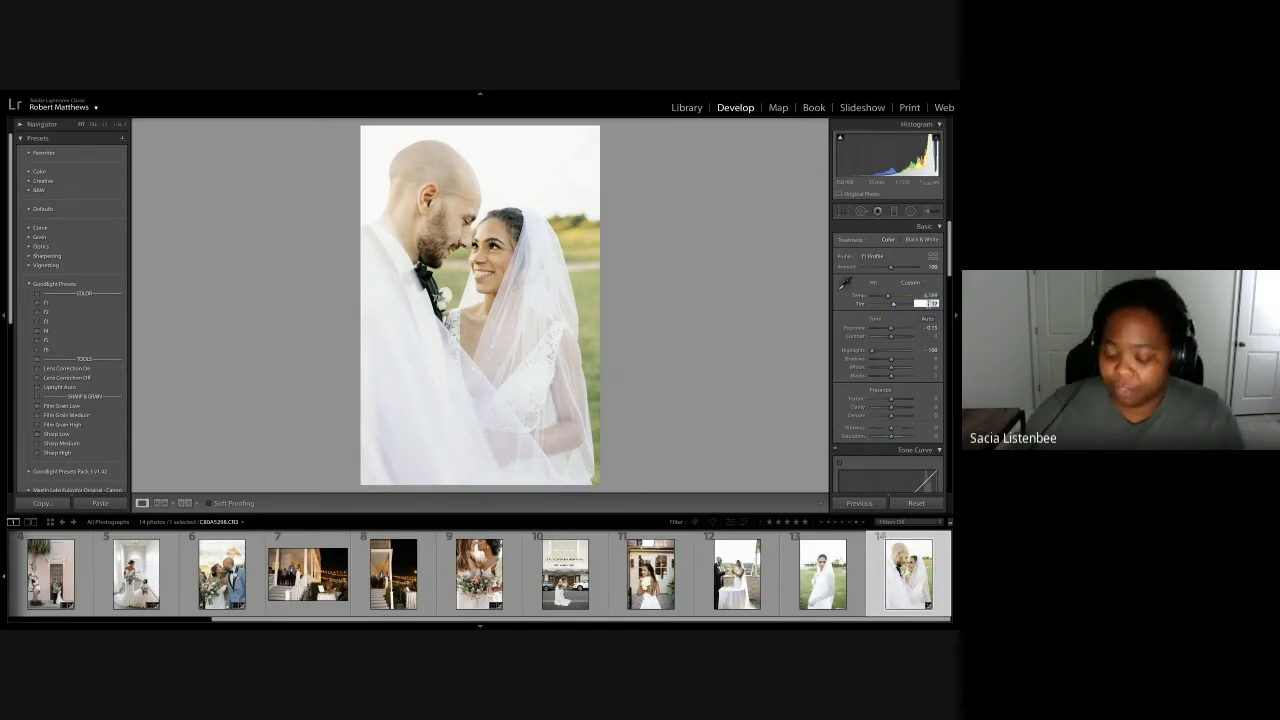
text(20)
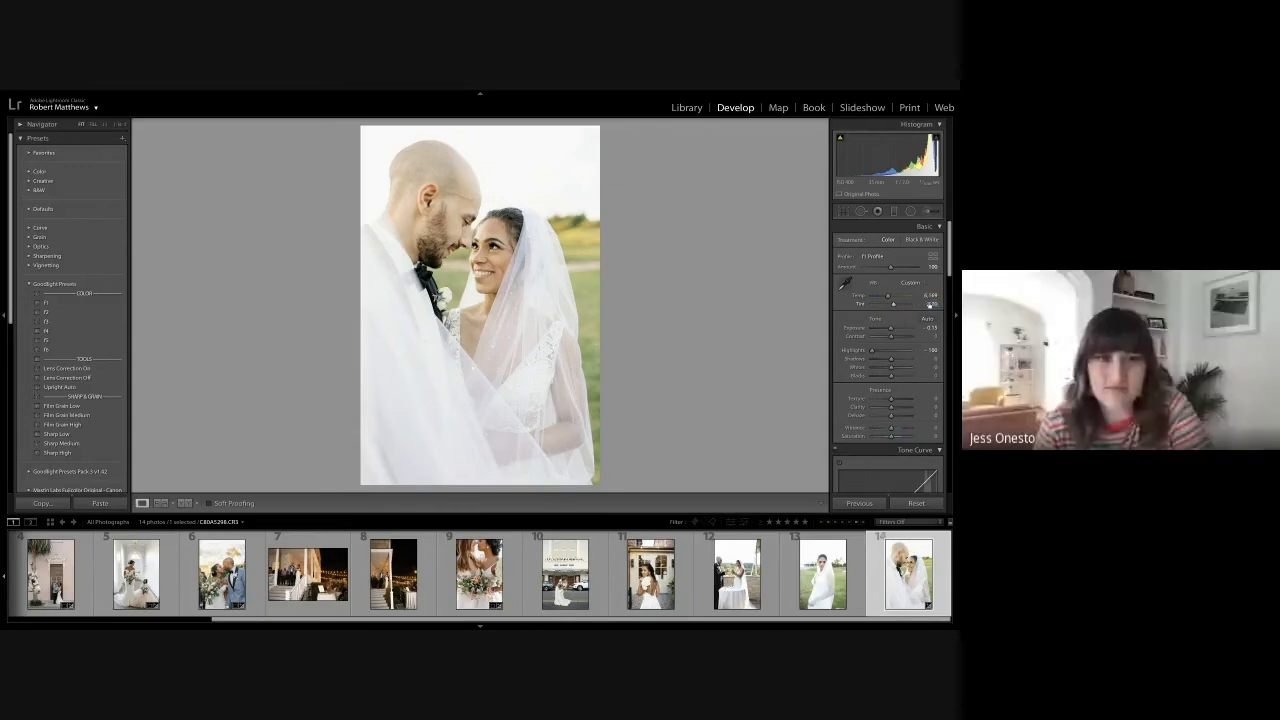
key(Return)
Set the blue saturation to -100 with slightly lower blue luminance, and desaturate and brighten the magentas in the veiled couple's photo
scroll(901, 360, down, 8)
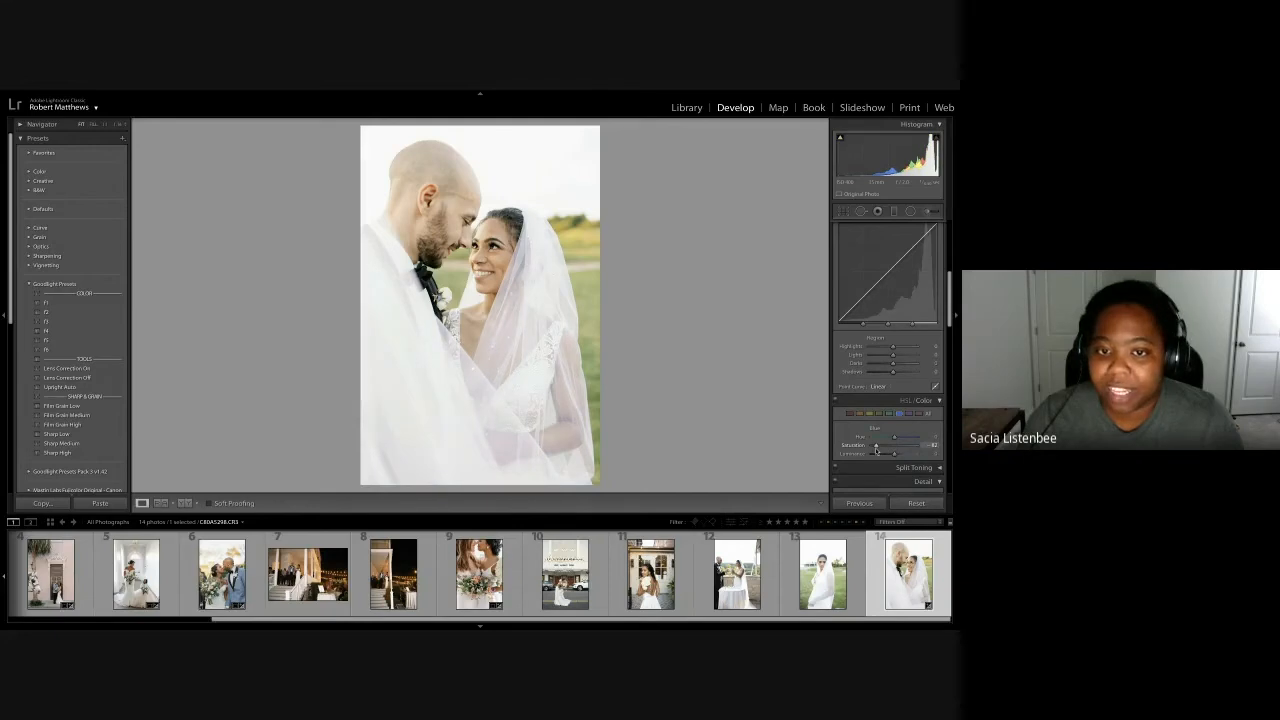
mouse_move(894, 447)
mouse_down()
mouse_move(850, 446)
mouse_move(892, 458)
mouse_up()
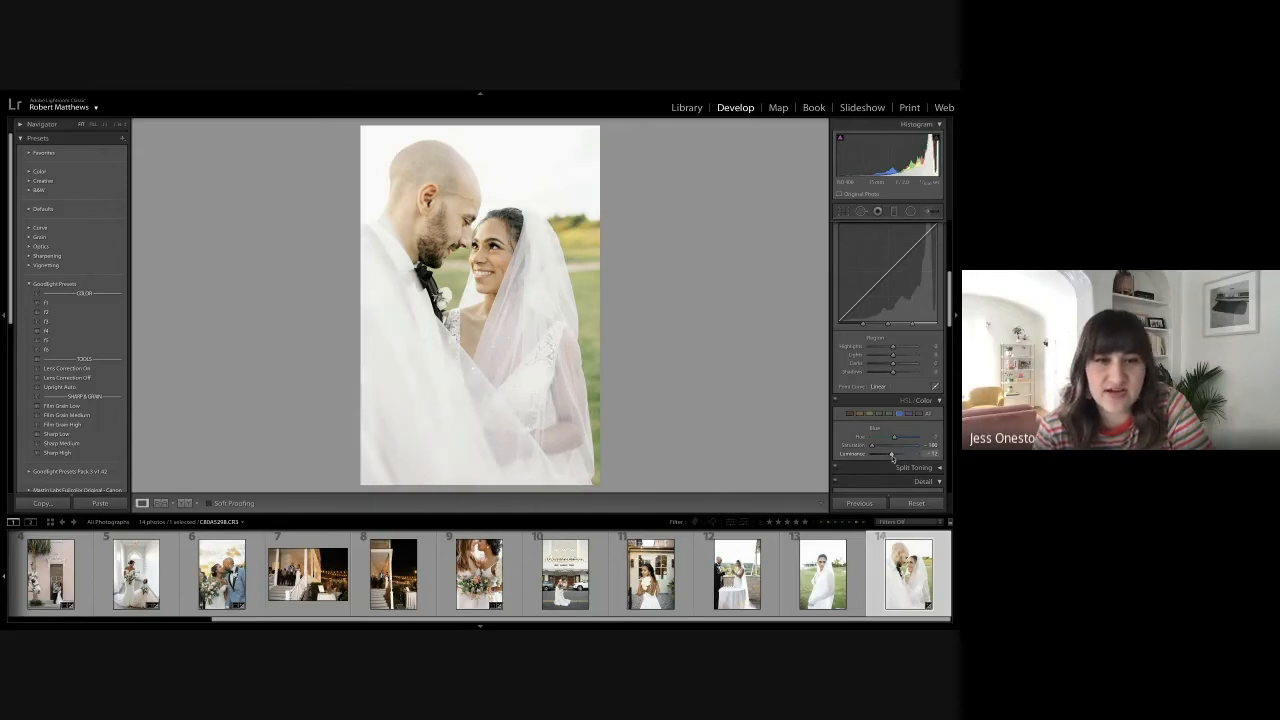
click(920, 413)
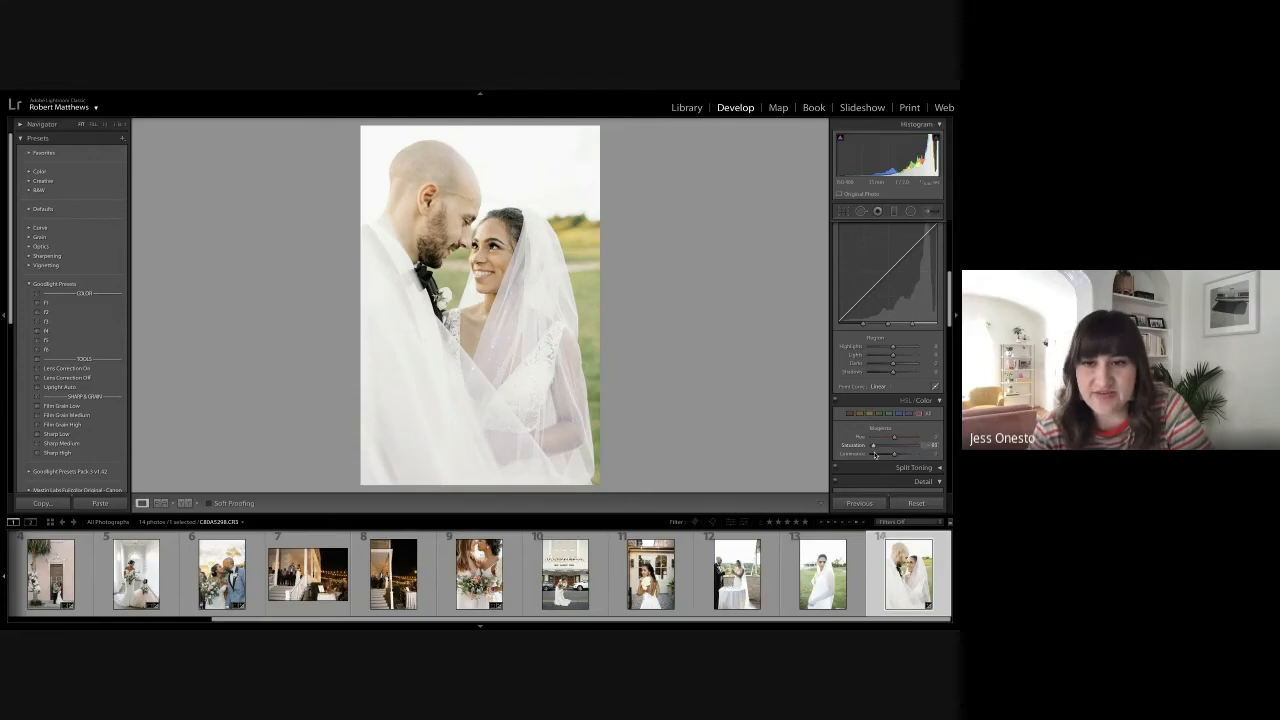
mouse_move(895, 449)
mouse_down()
mouse_move(883, 449)
mouse_move(901, 455)
mouse_up()
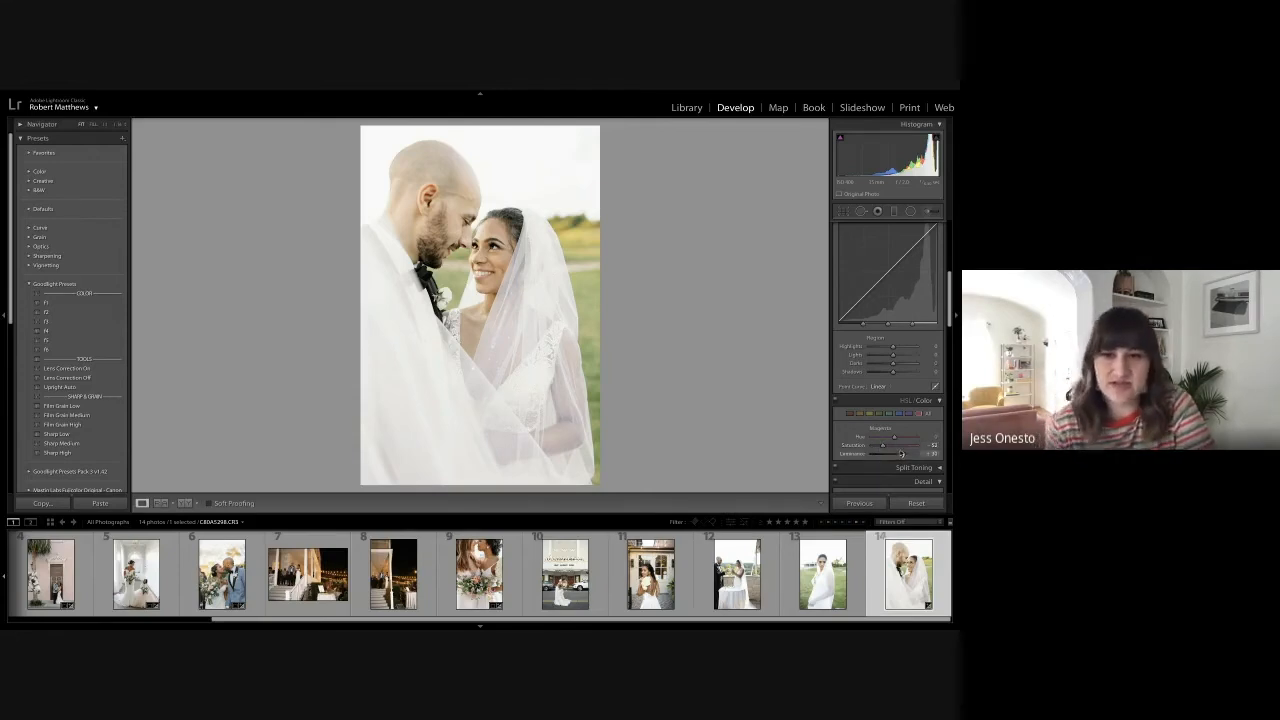
scroll(895, 370, up, 5)
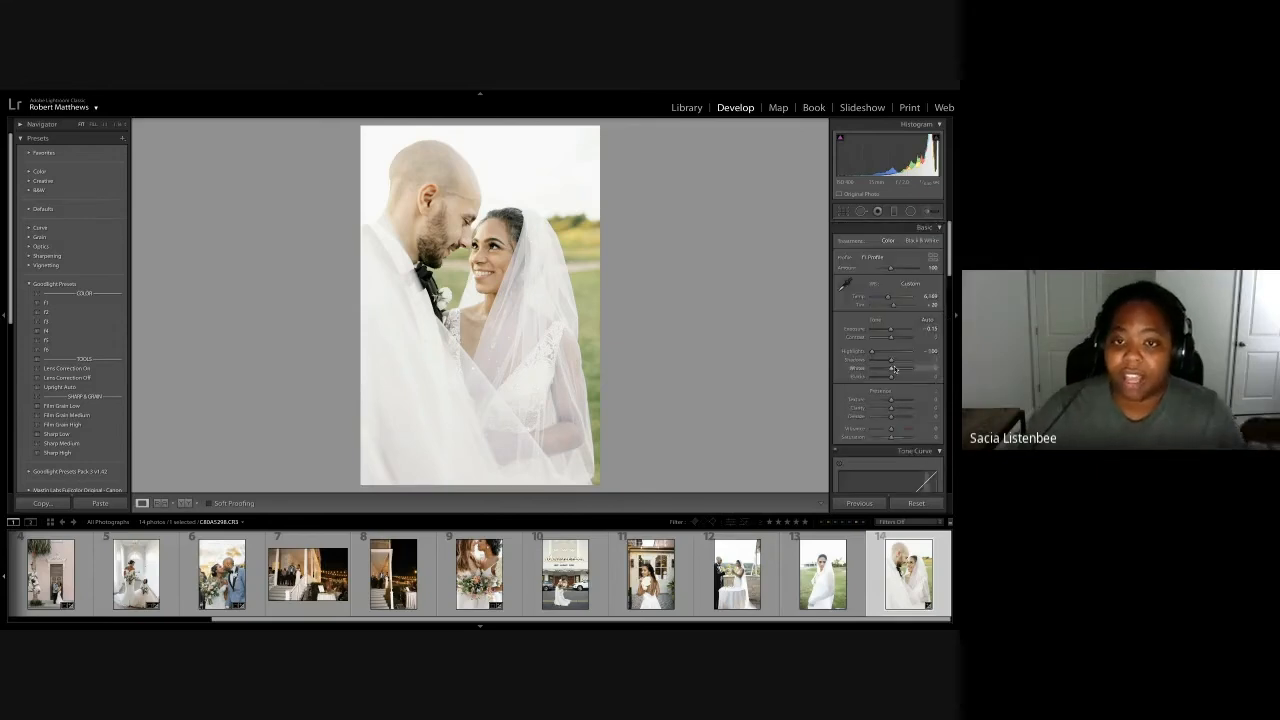
Cool the veiled couple's temperature slightly and set the tint to +25
drag(889, 298, 885, 298)
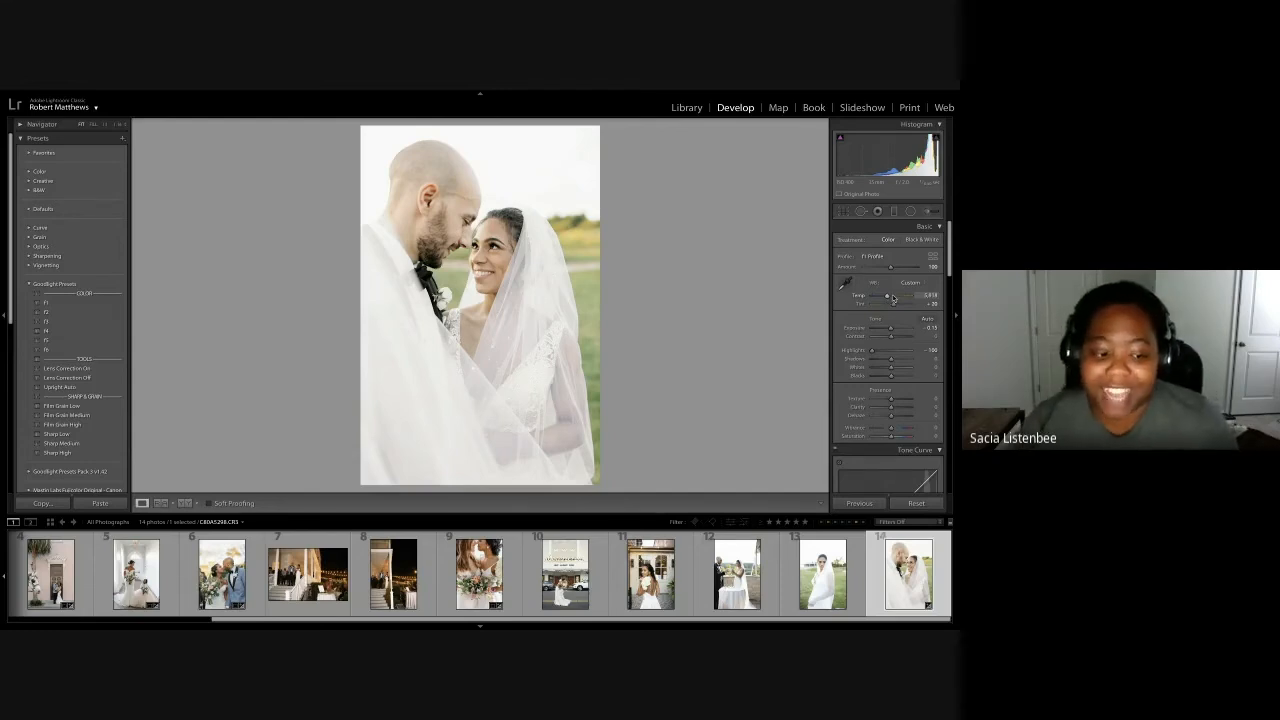
click(930, 303)
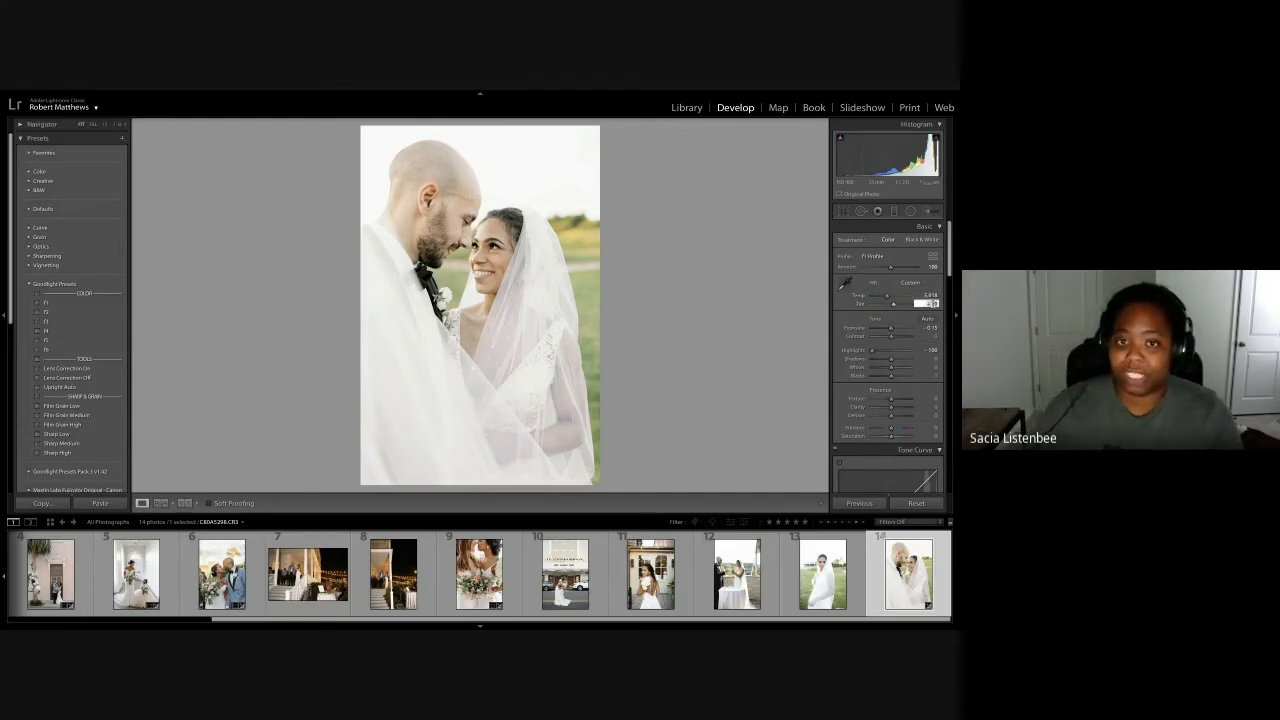
text(25)
key(Return)
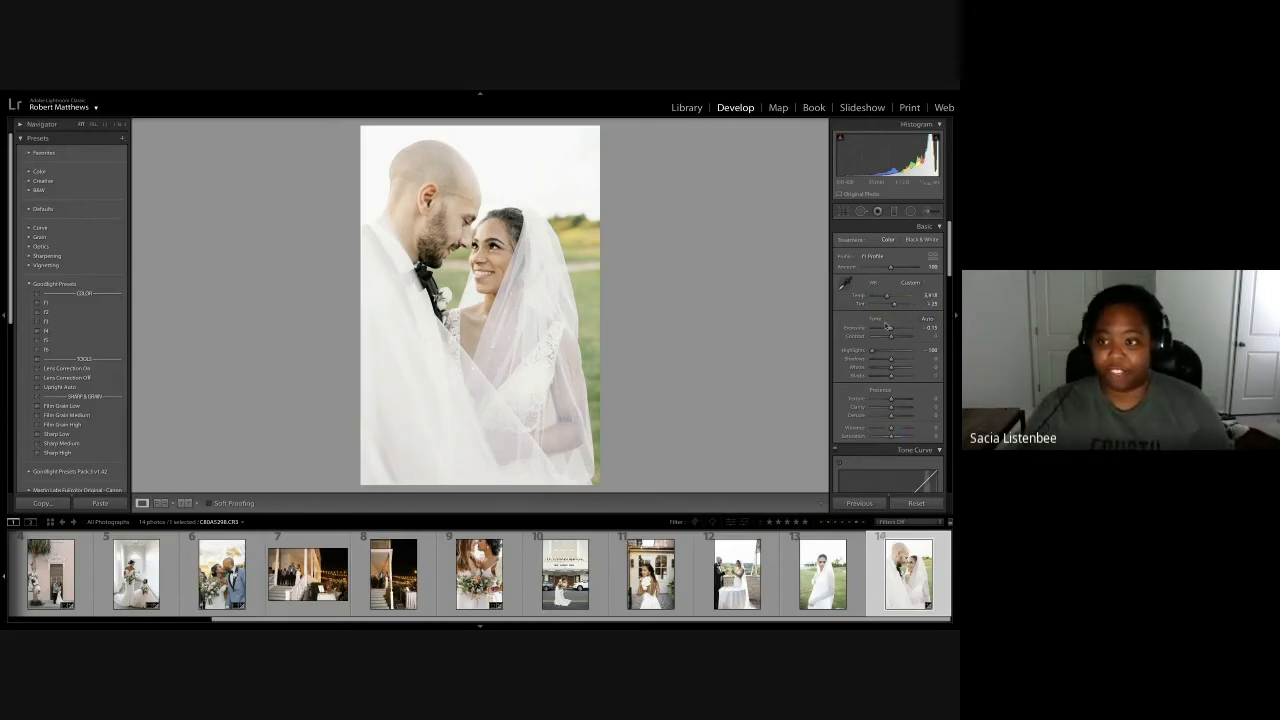
Warm the veiled couple's temperature a little again and settle the exposure at -0.10
drag(890, 330, 890, 331)
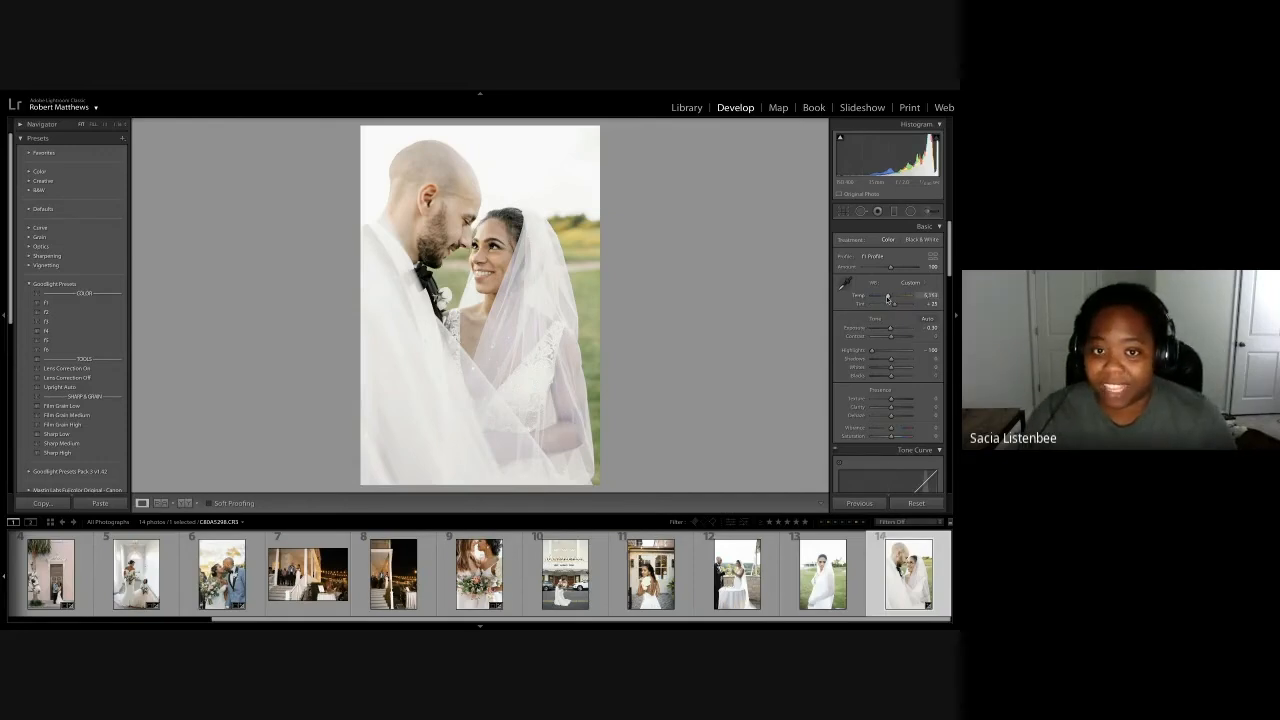
drag(886, 297, 891, 300)
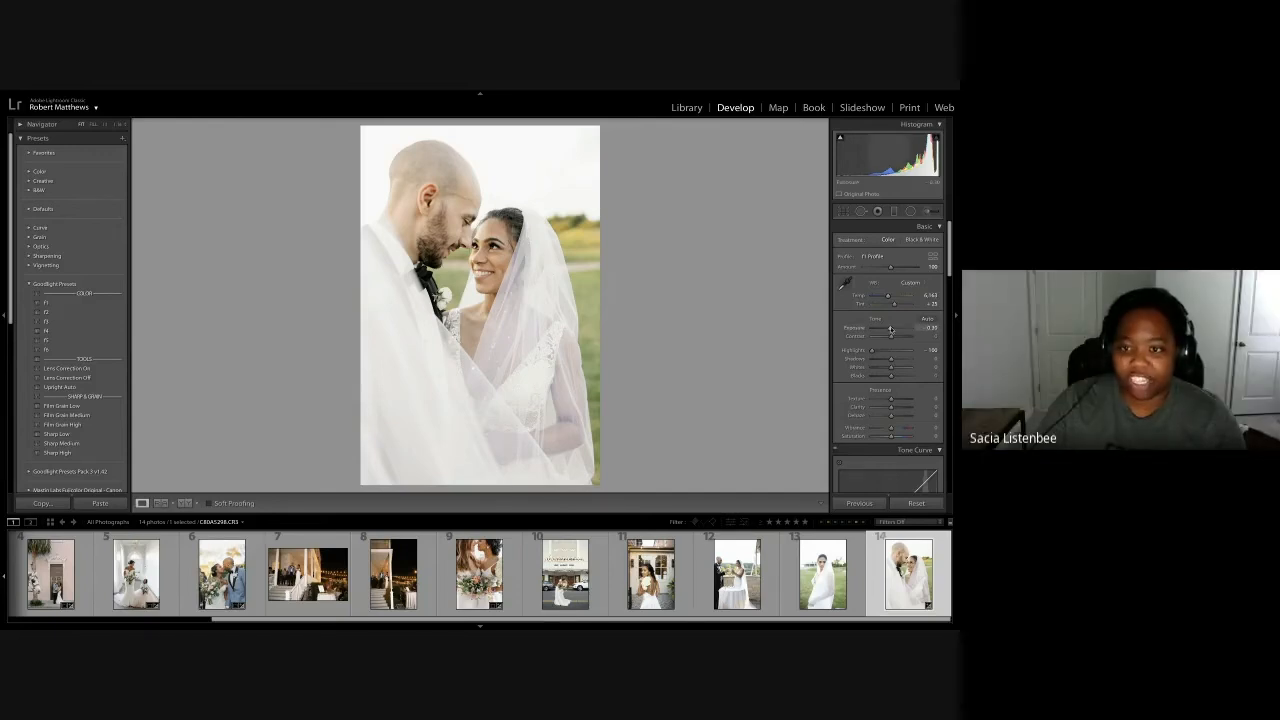
drag(889, 328, 892, 330)
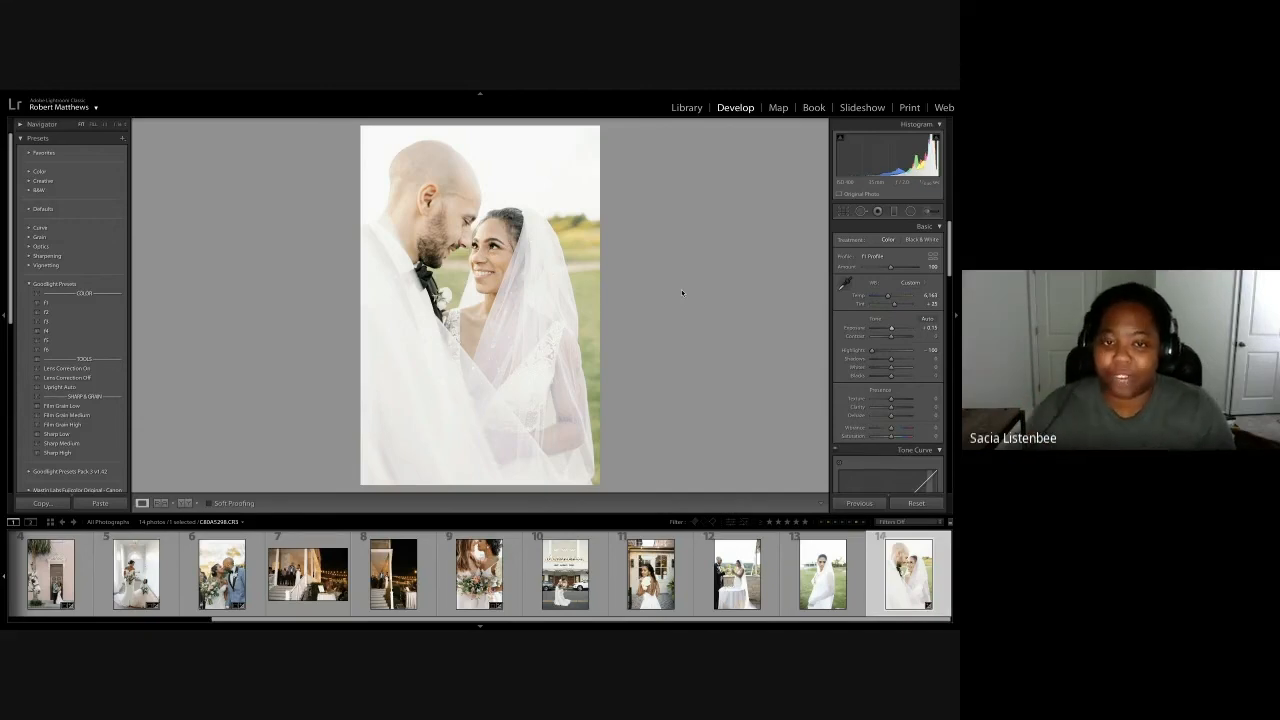
drag(893, 329, 891, 331)
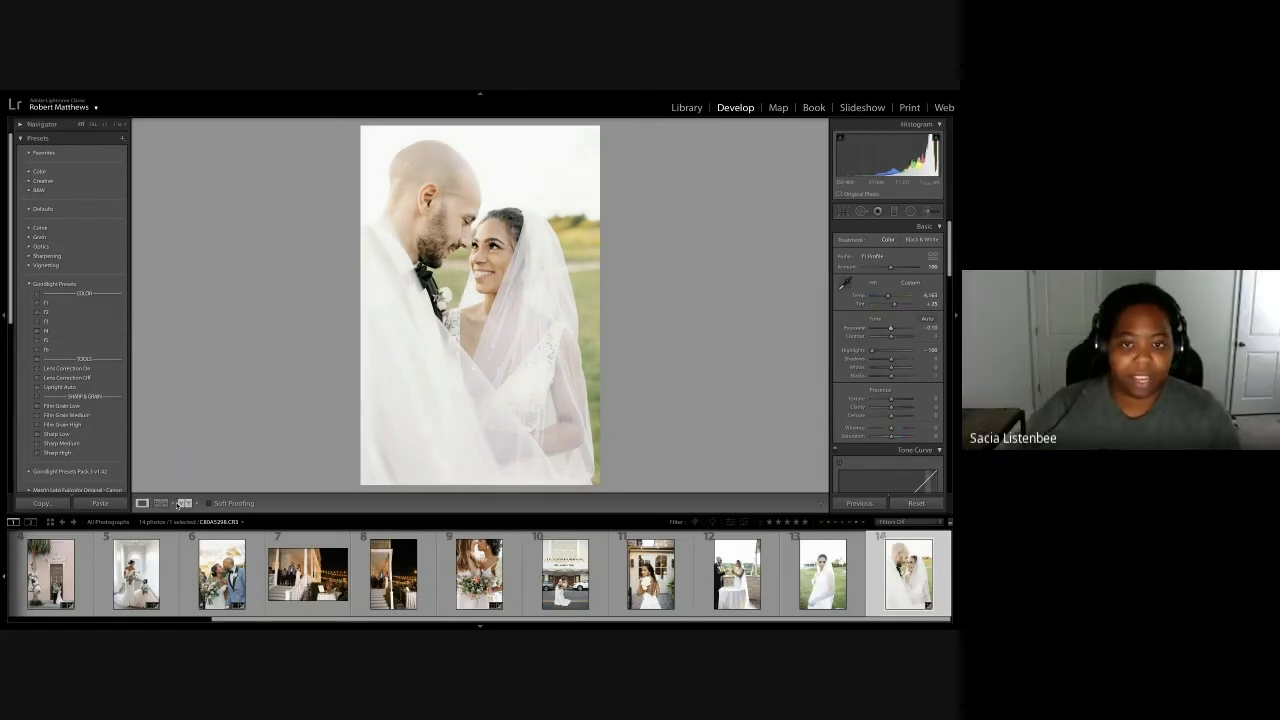
Show the veiled couple's before and after side by side and slightly lower the yellow saturation
click(178, 504)
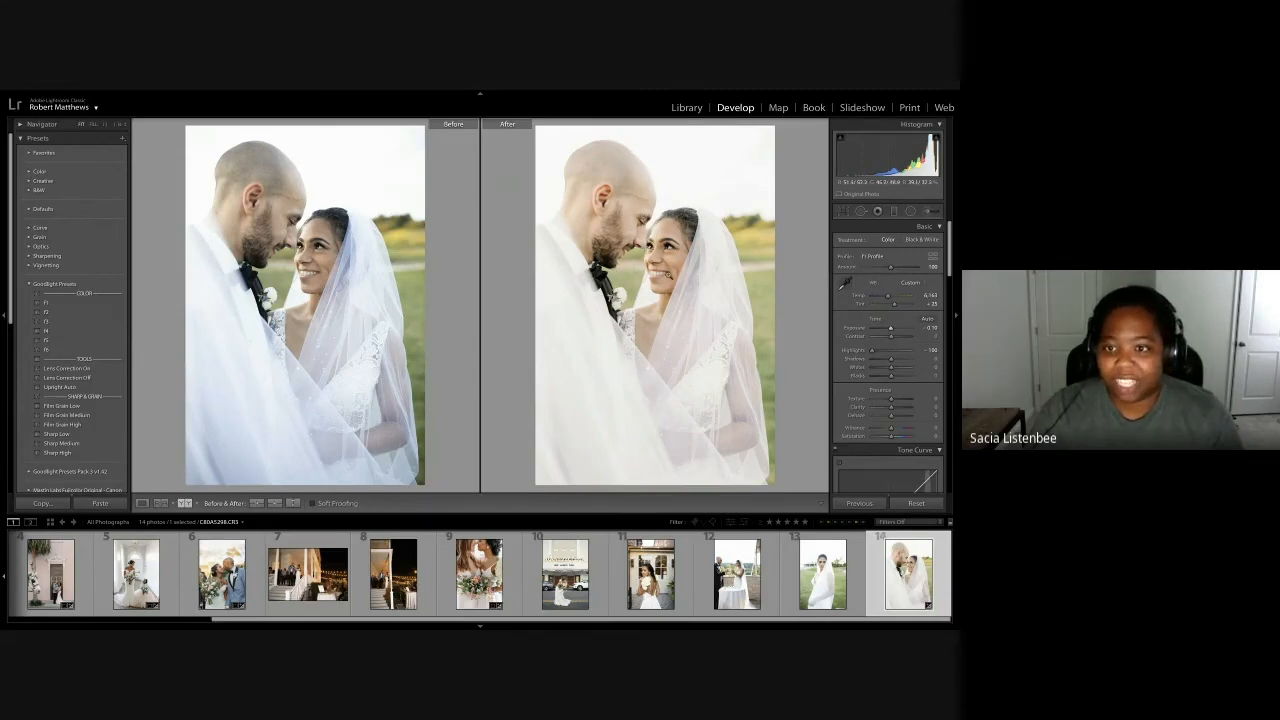
scroll(869, 403, down, 10)
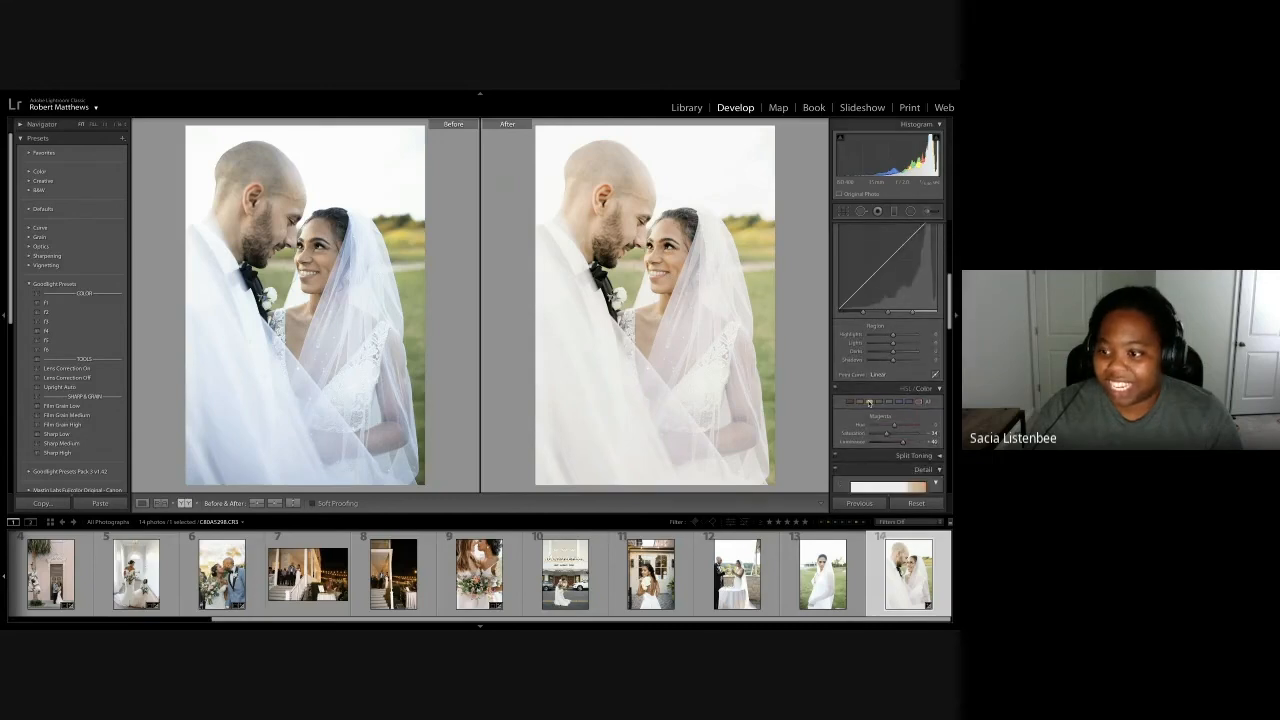
click(869, 402)
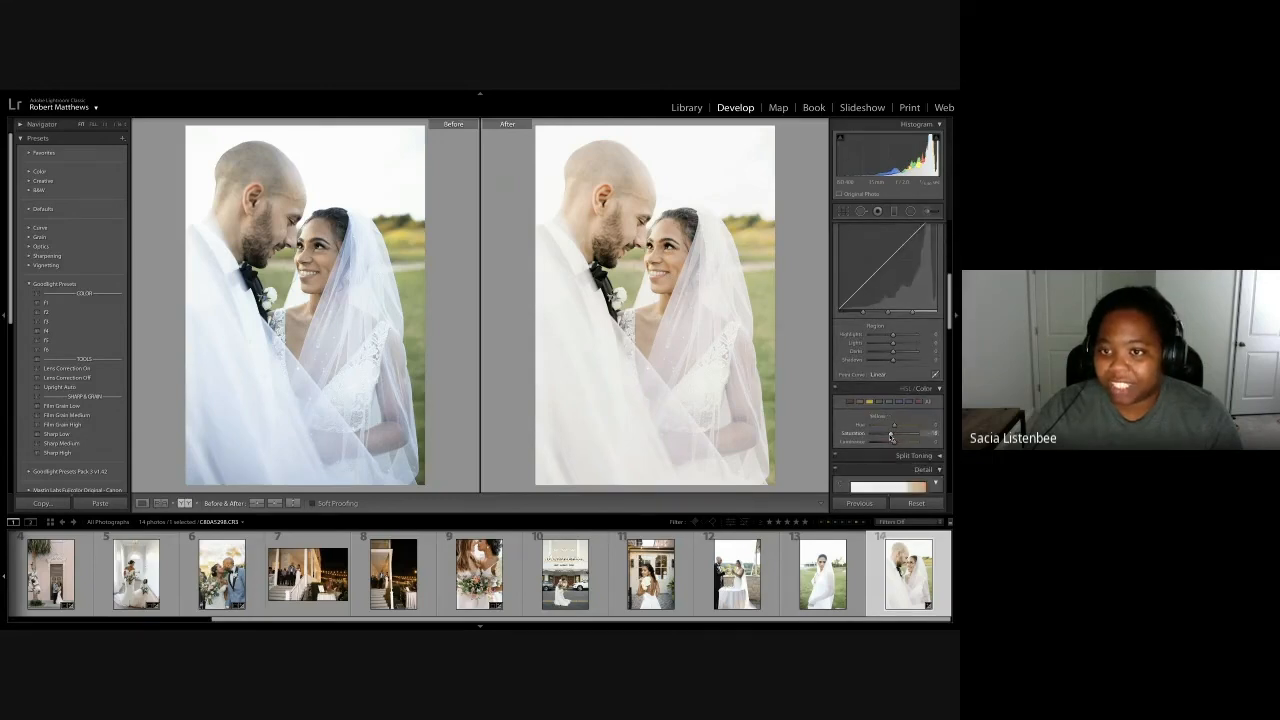
drag(890, 436, 887, 435)
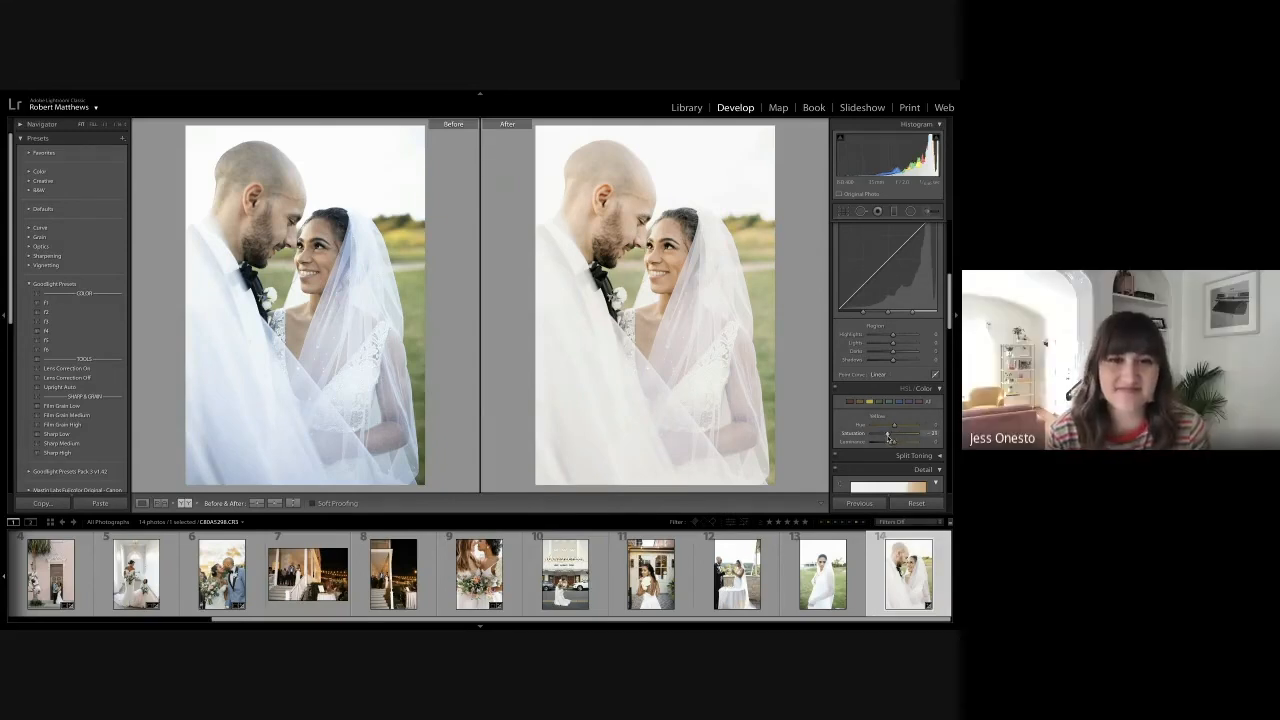
scroll(886, 431, up, 1)
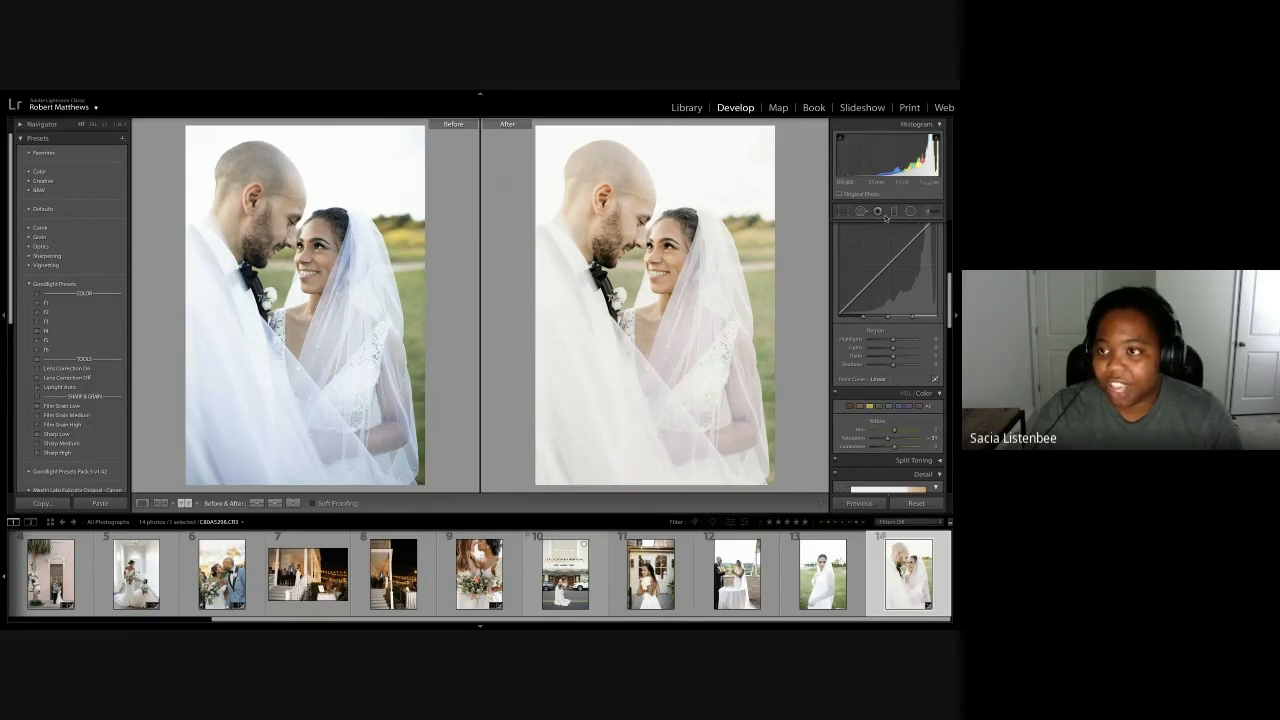
Paint a warming adjustment brush over the bride's chest and set its temperature to 21
click(926, 213)
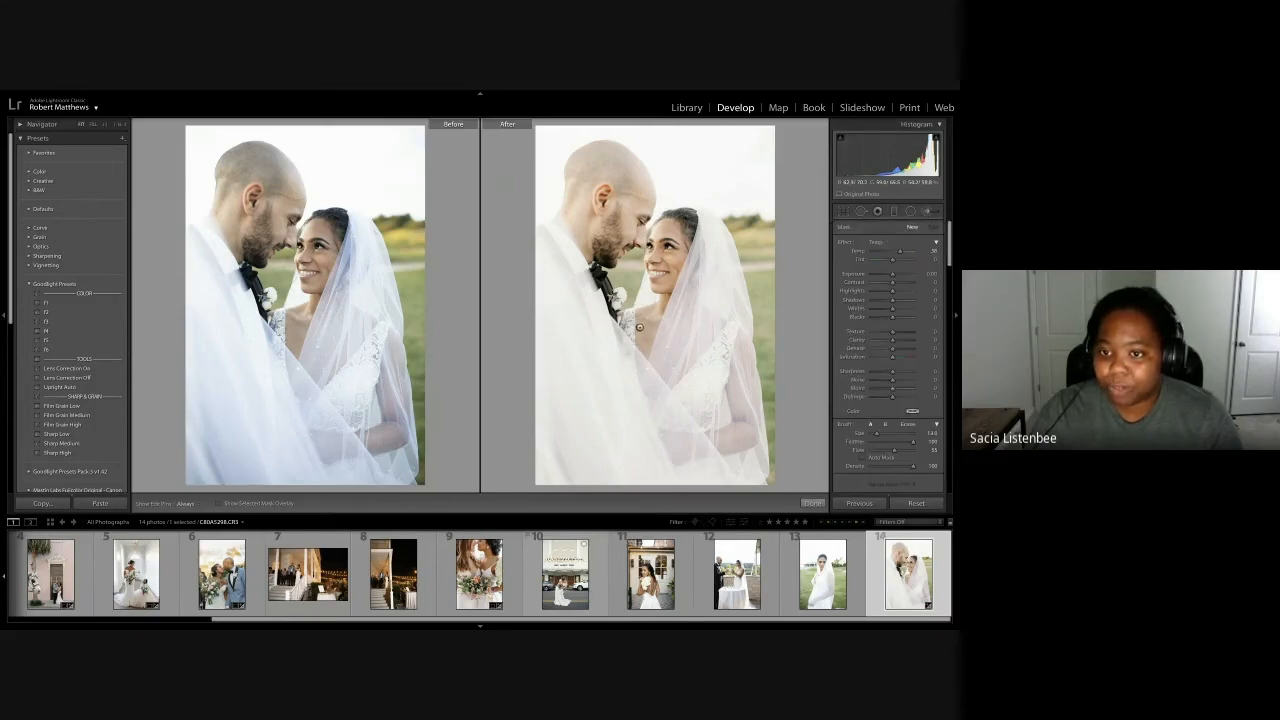
key(h)
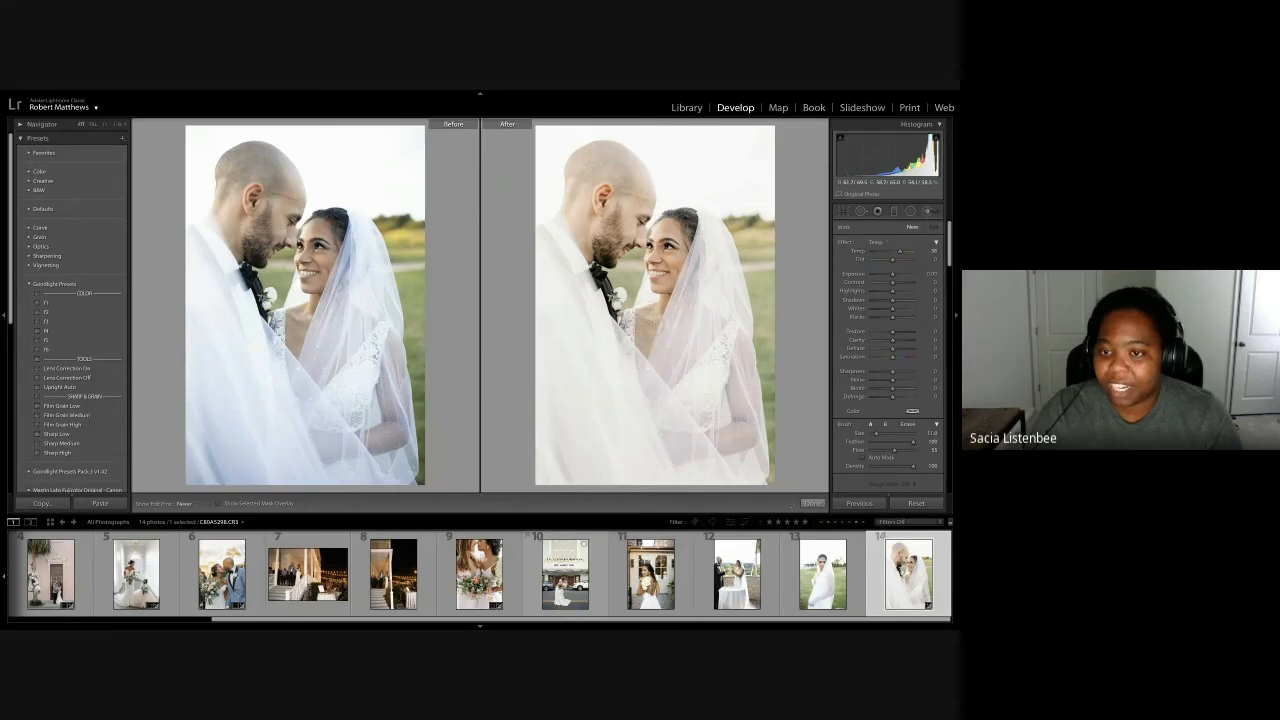
drag(638, 356, 642, 348)
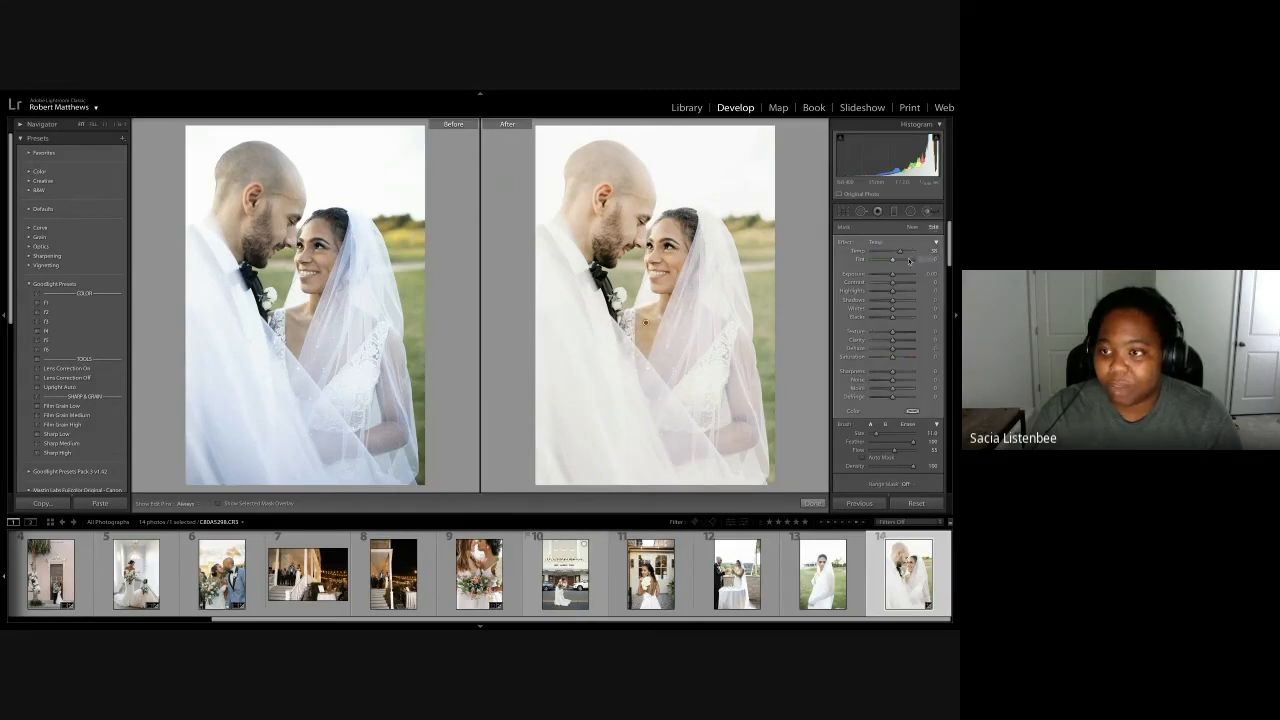
drag(901, 253, 898, 255)
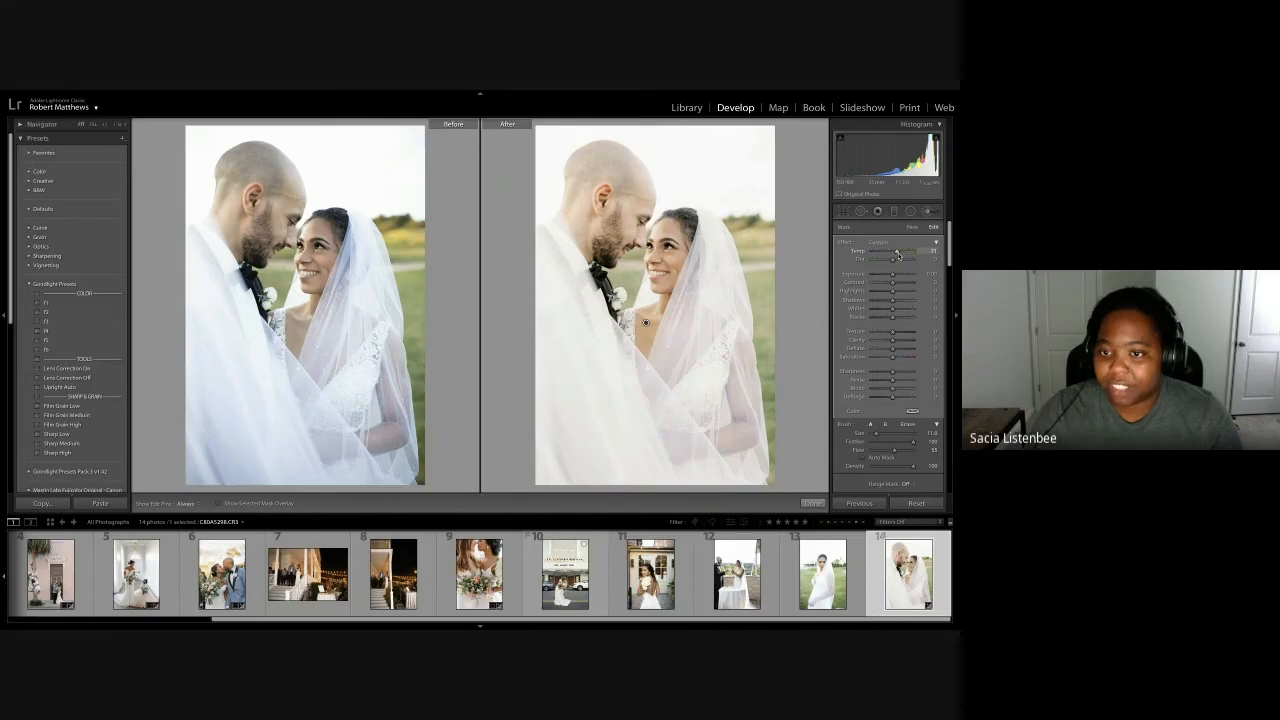
Leave the adjustment brush for Spot Removal and cool the whole photo's temperature slightly
key(q)
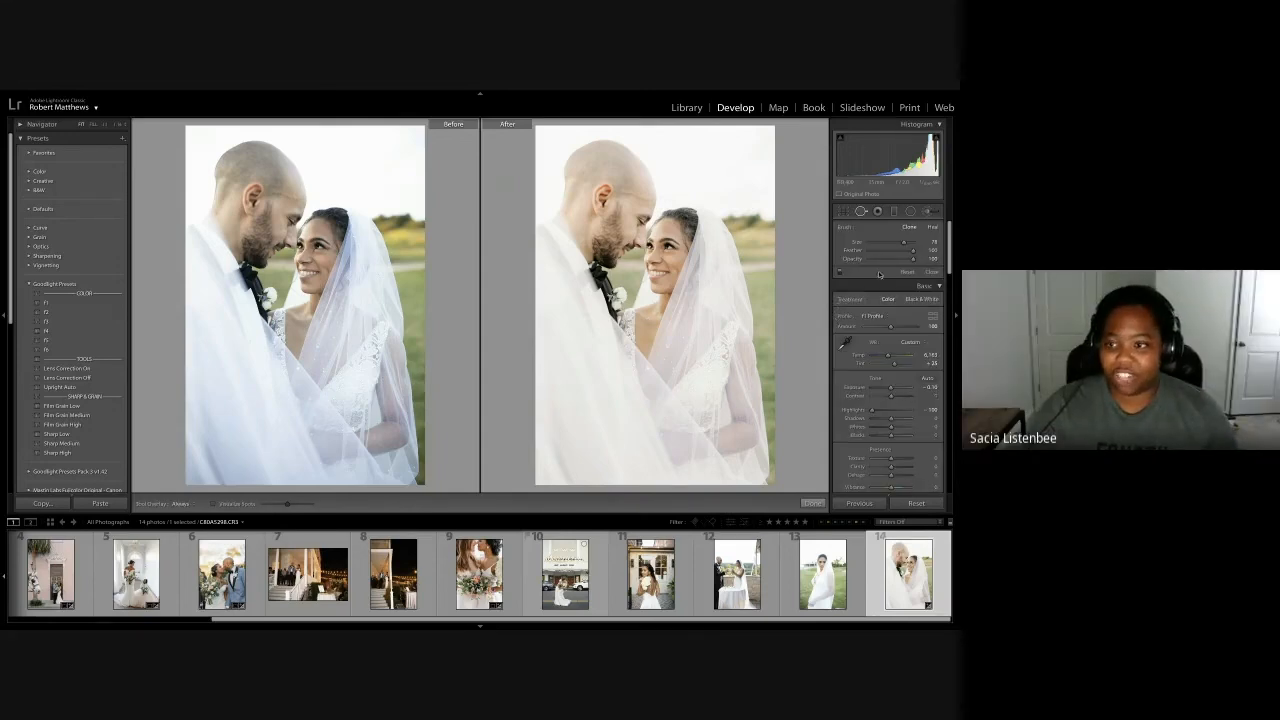
scroll(888, 355, down, 1)
drag(889, 355, 885, 356)
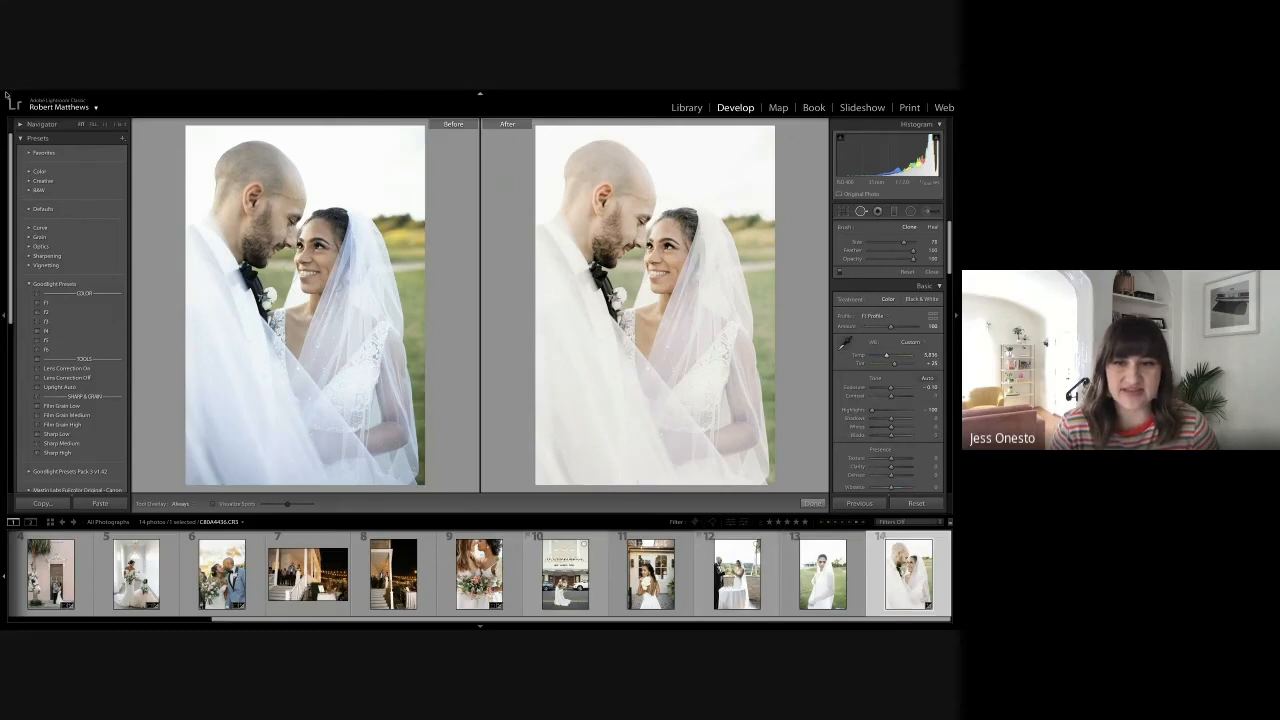
Take Lightroom Classic out of full screen and switch to the Google Meet call in Chrome
mouse_move(18, 93)
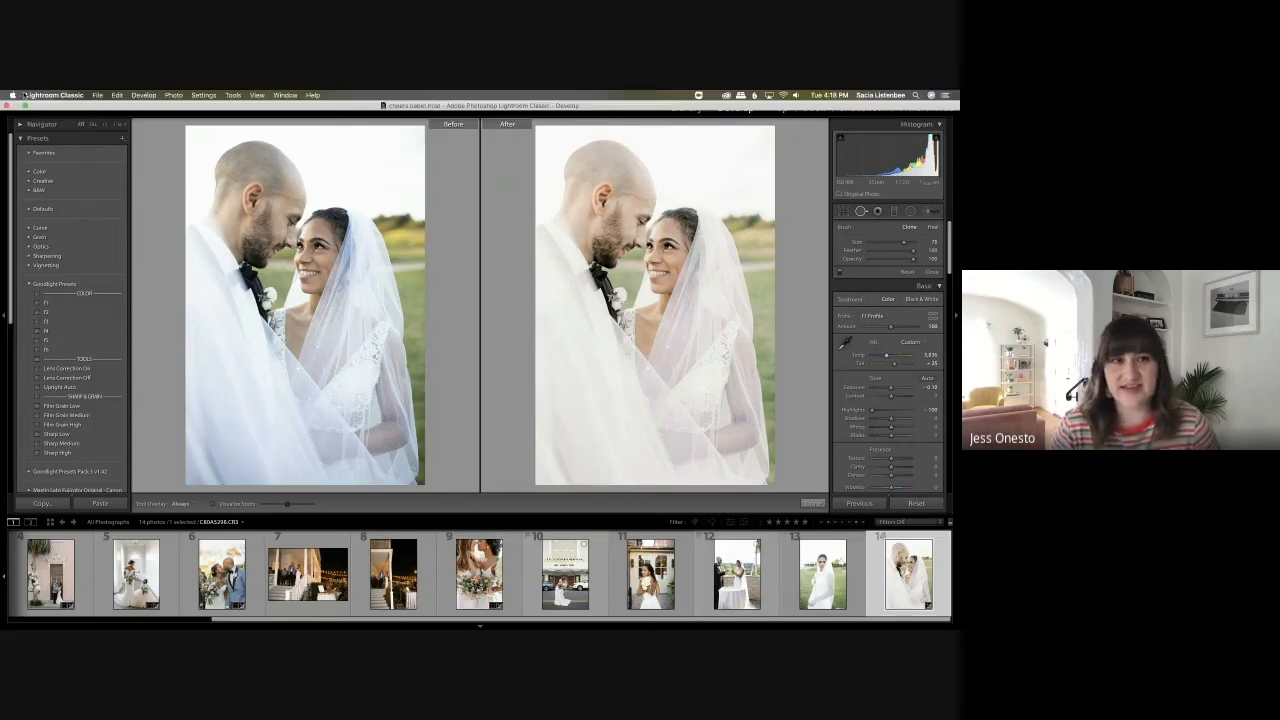
click(25, 105)
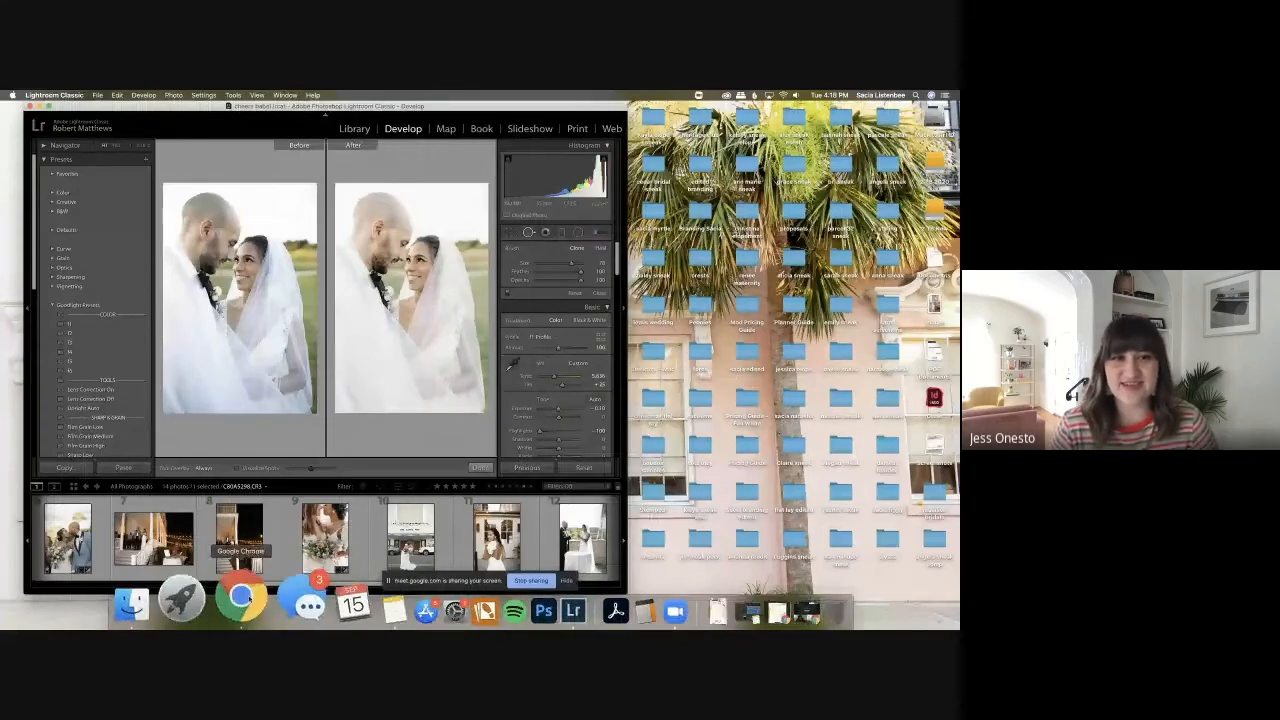
click(270, 600)
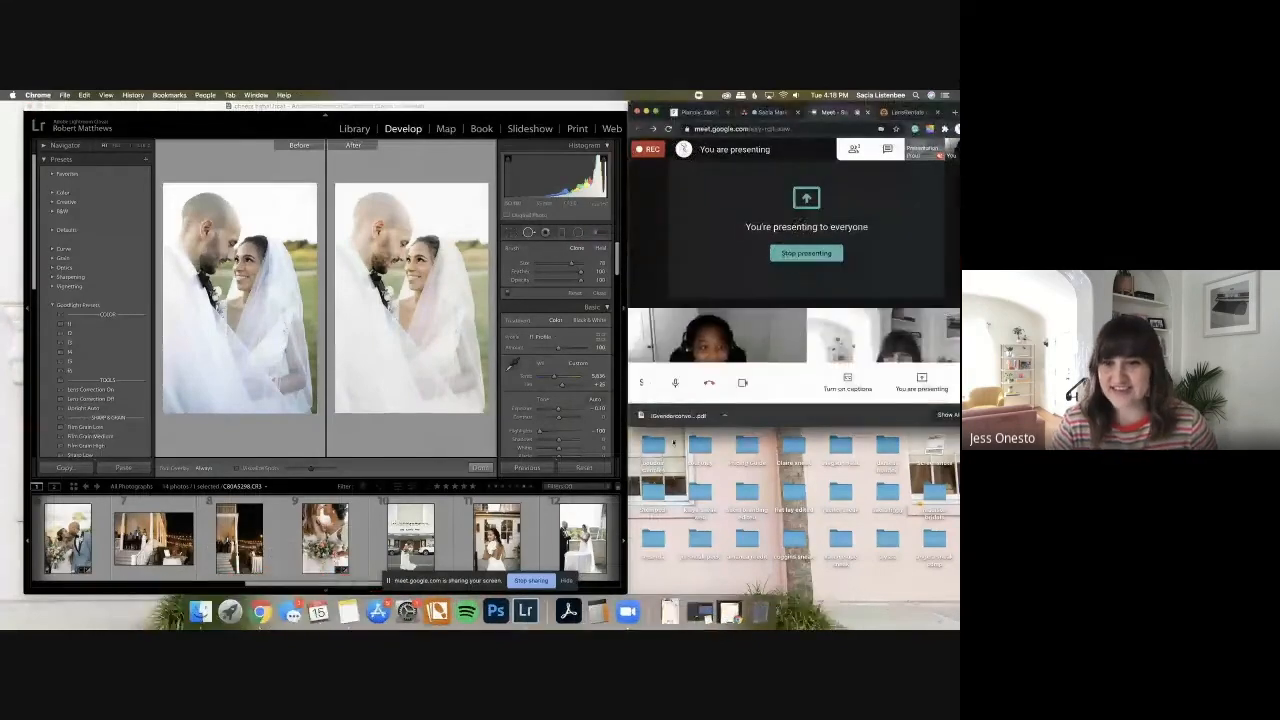